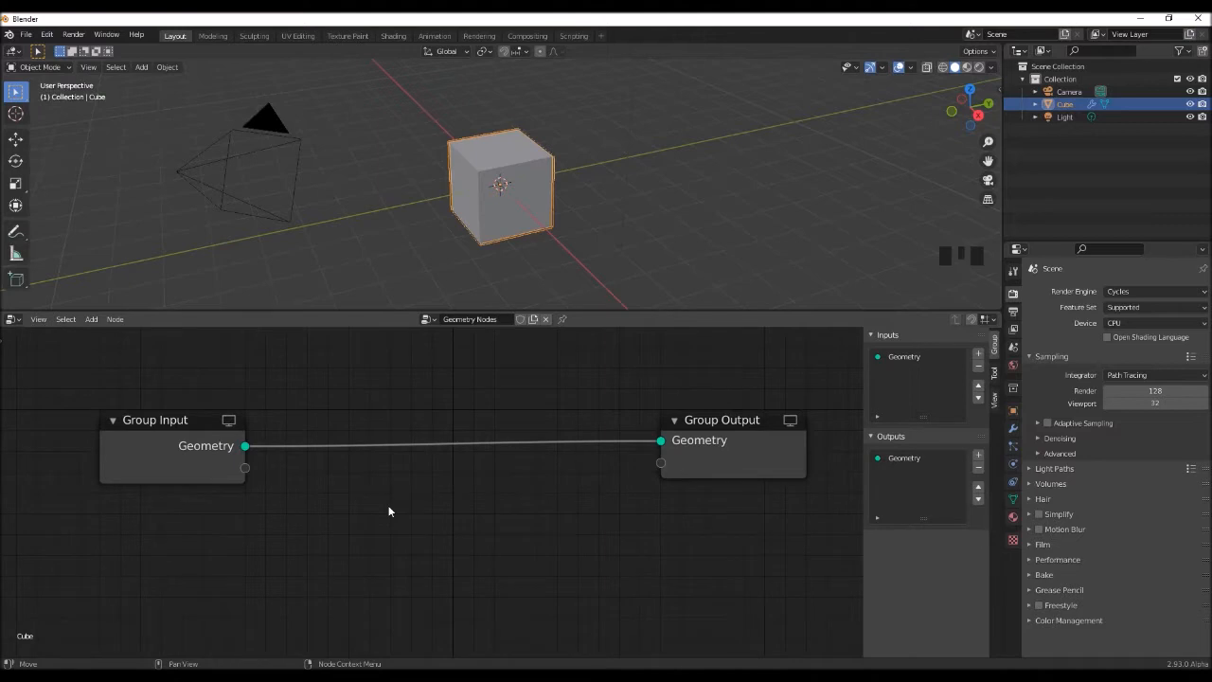
# Add a Transform node on the link between the Group Input and Group Output nodes.
pyautogui.hotkey('shift', 'a')
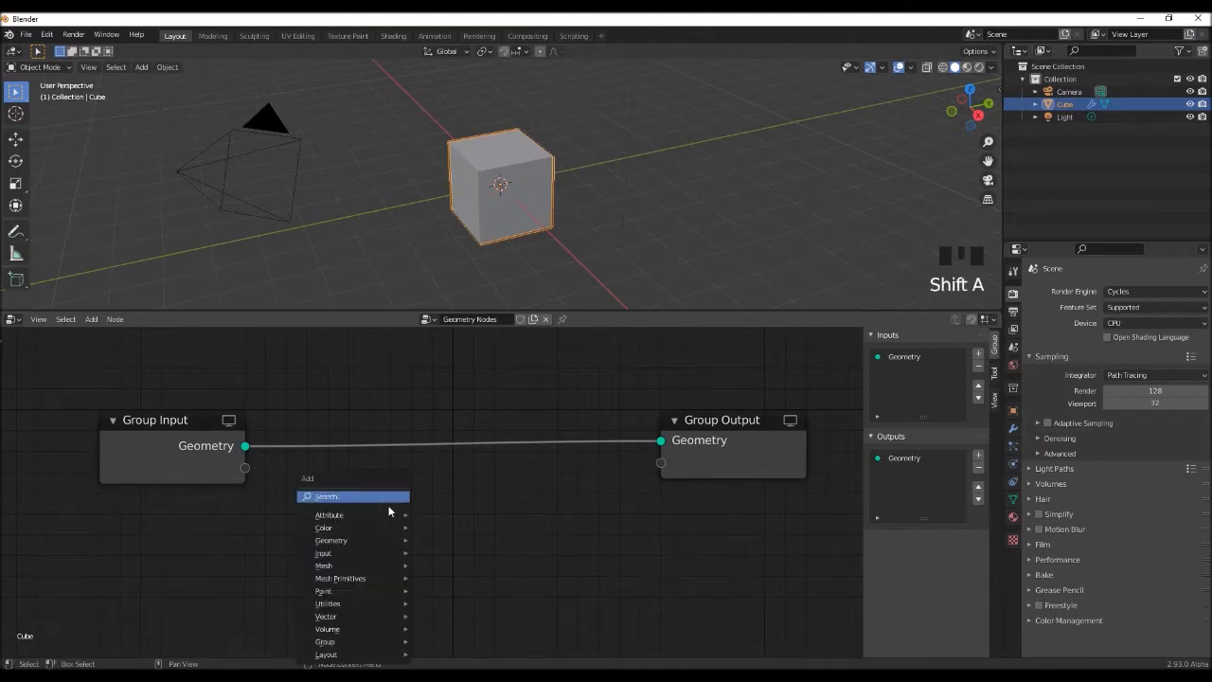
pyautogui.write('tran')
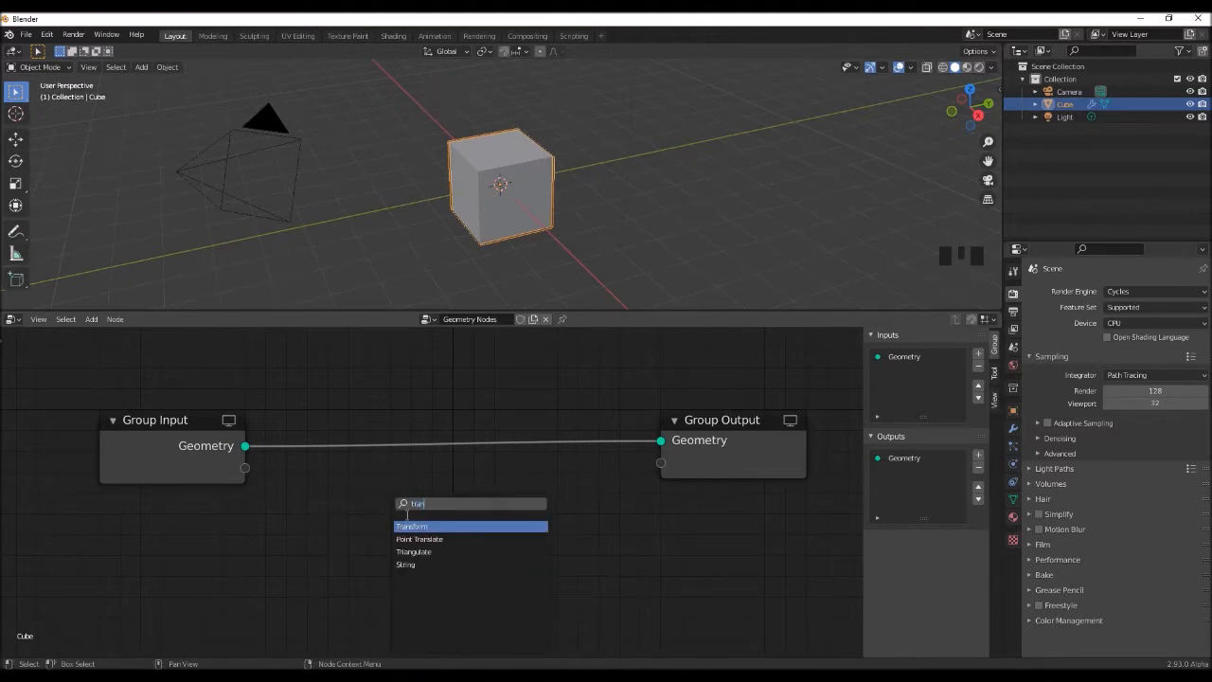
pyautogui.press('Return')
pyautogui.click(339, 447)
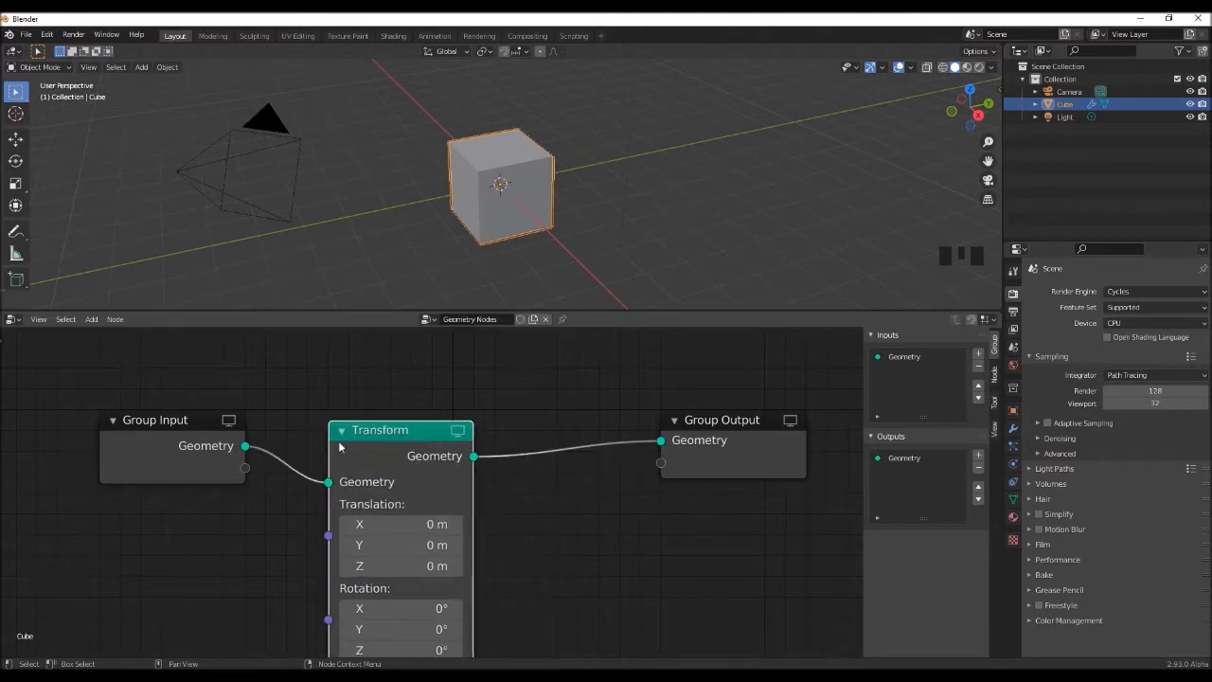
pyautogui.scroll(3, 509, 516)
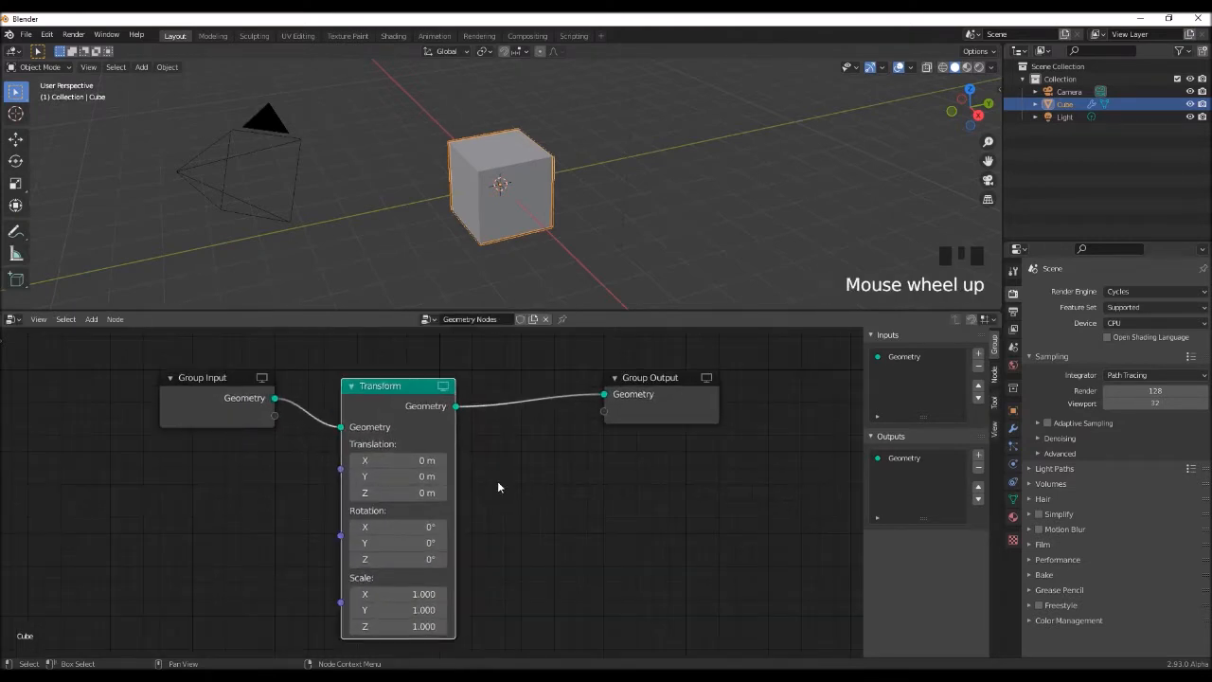
# Add a Subdivision Surface node between the Transform and Group Output nodes, and shift the Transform node slightly to make room.
pyautogui.hotkey('shift', 'a')
pyautogui.click(464, 482)
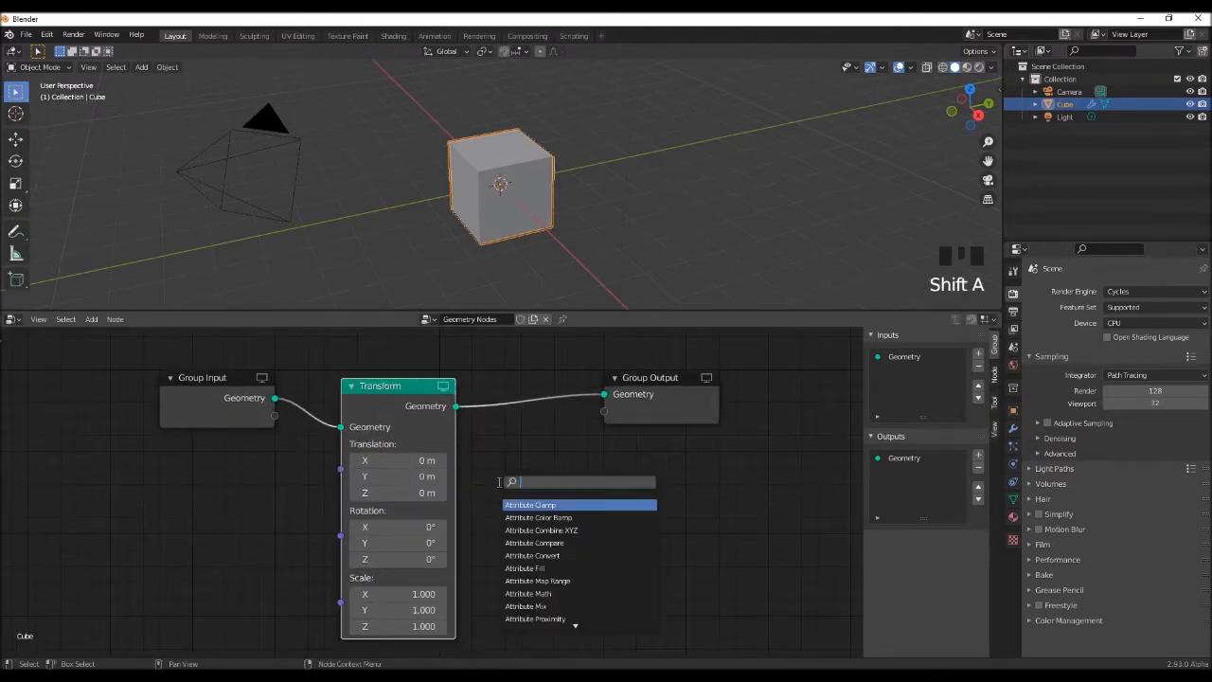
pyautogui.write('sub')
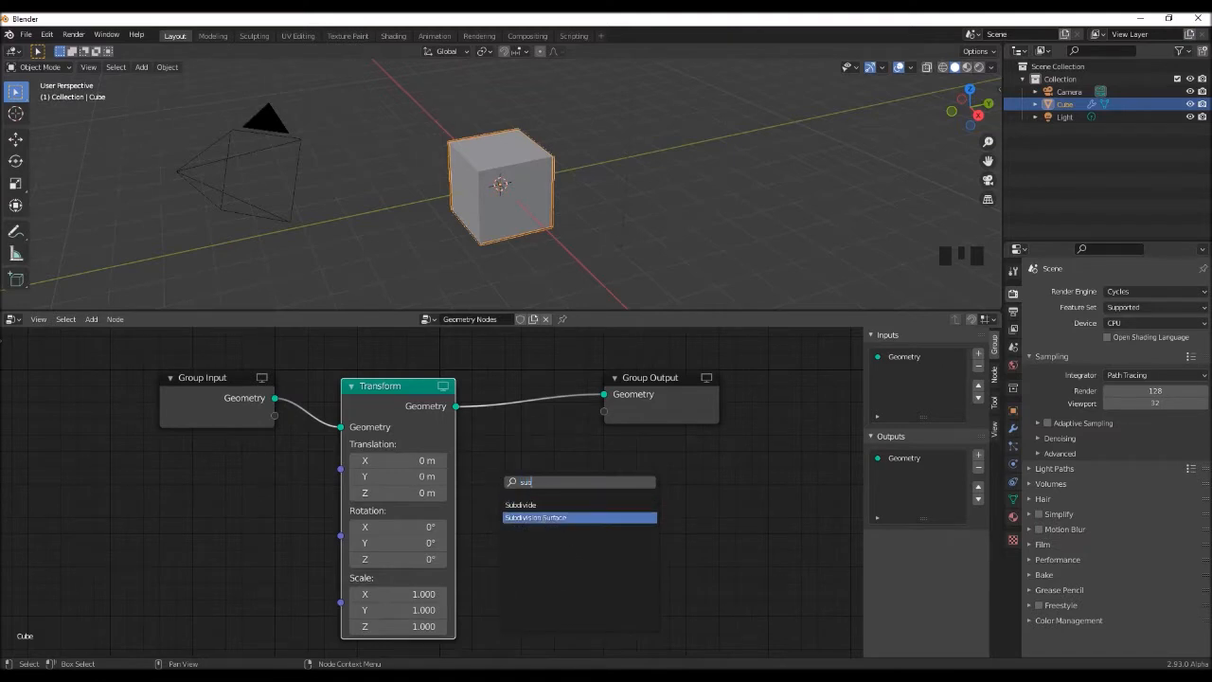
pyautogui.click(536, 517)
pyautogui.click(517, 431)
pyautogui.moveTo(406, 389); pyautogui.dragTo(392, 398)
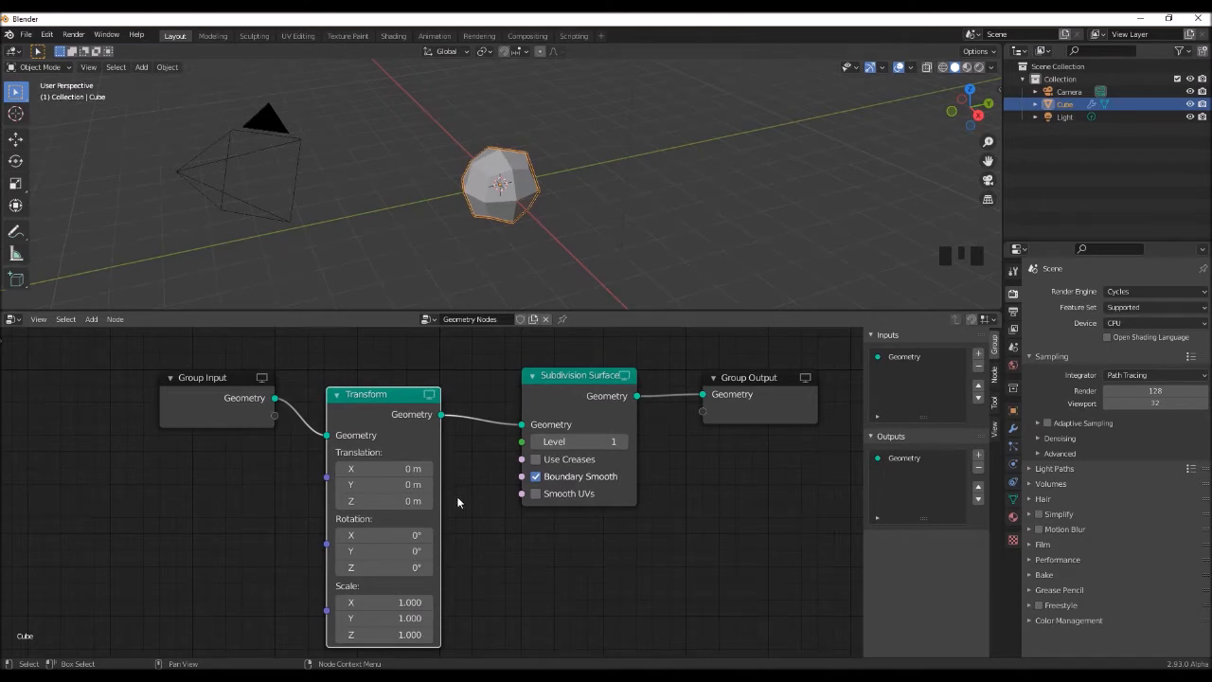
# Set the Transform node's scale to 2.1 on X and 0.4 on Z.
pyautogui.moveTo(457, 502); pyautogui.dragTo(469, 471, button='middle')
pyautogui.click(408, 571)
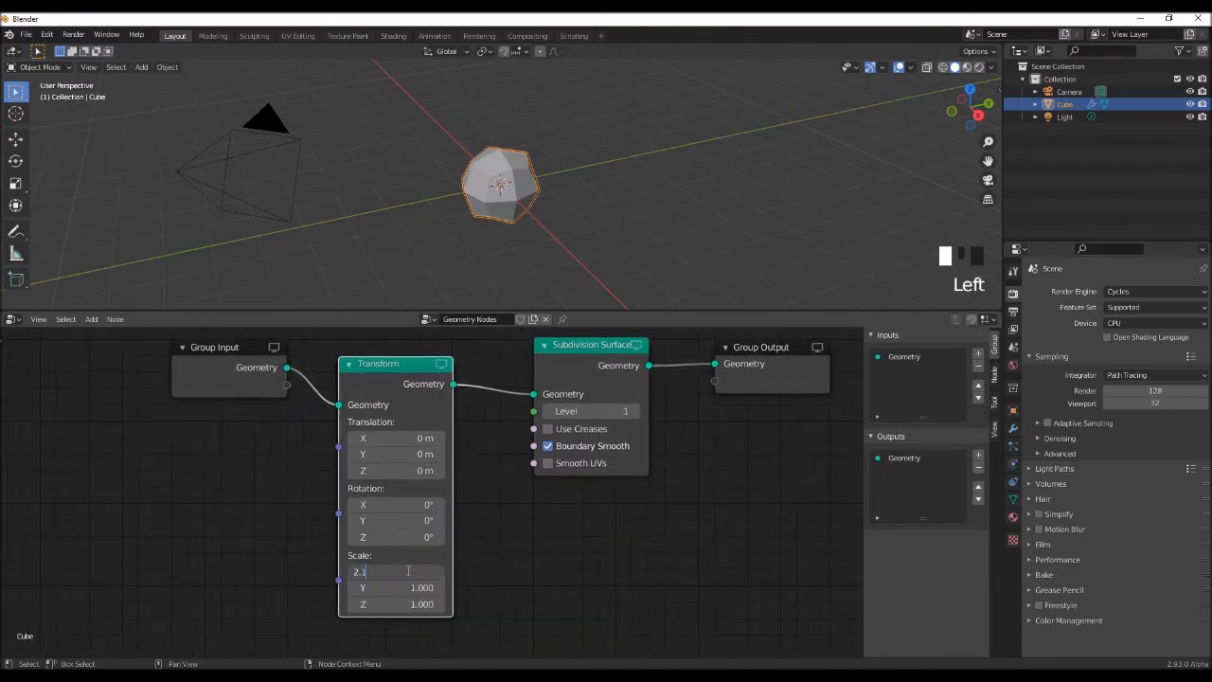
pyautogui.write('2.1')
pyautogui.press('Return')
pyautogui.moveTo(530, 248); pyautogui.dragTo(589, 252, button='middle')
pyautogui.scroll(2, 557, 256)
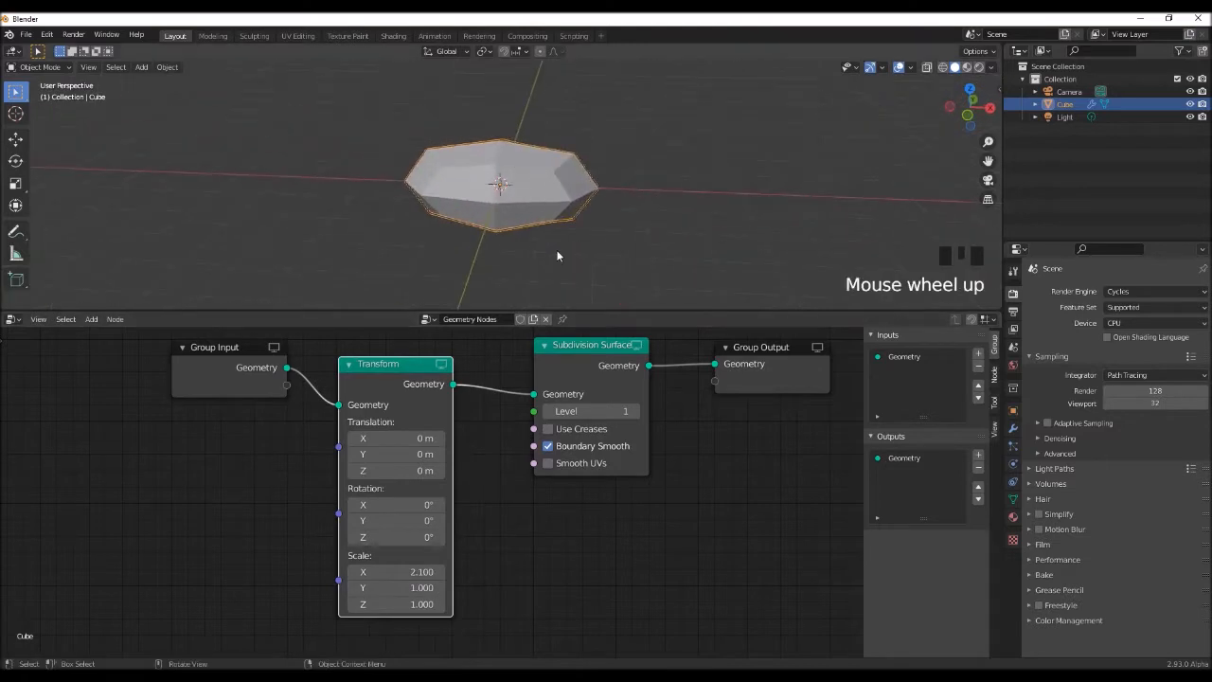
pyautogui.click(400, 603)
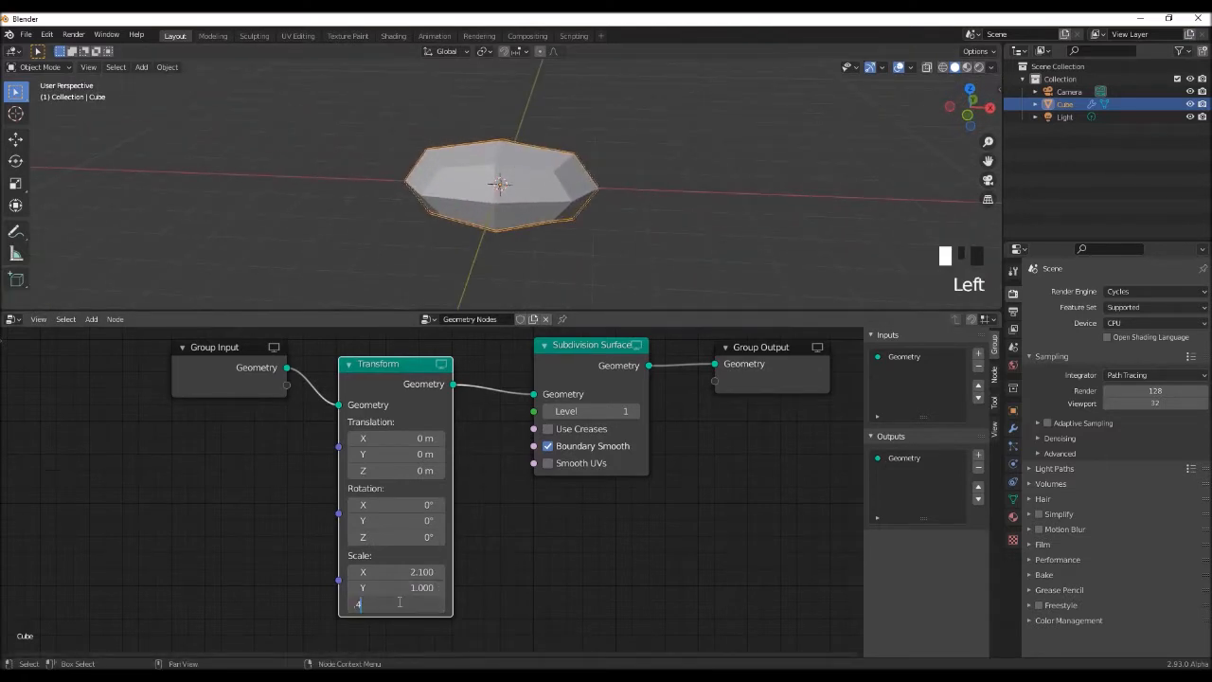
pyautogui.write('.4')
pyautogui.press('Return')
pyautogui.moveTo(493, 241); pyautogui.dragTo(540, 238, button='middle')
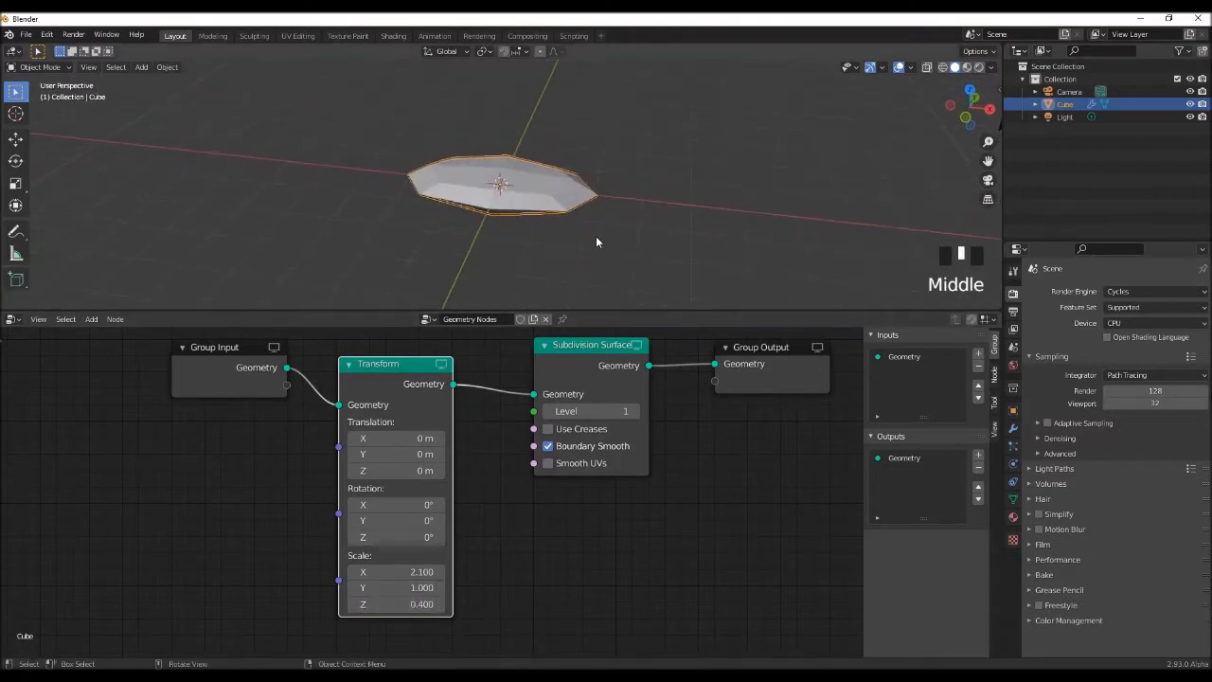
# In Edit Mode, add two vertical loop cuts to the cube and slide them close to its opposite X ends.
pyautogui.press('Tab')
pyautogui.scroll(2, 581, 223)
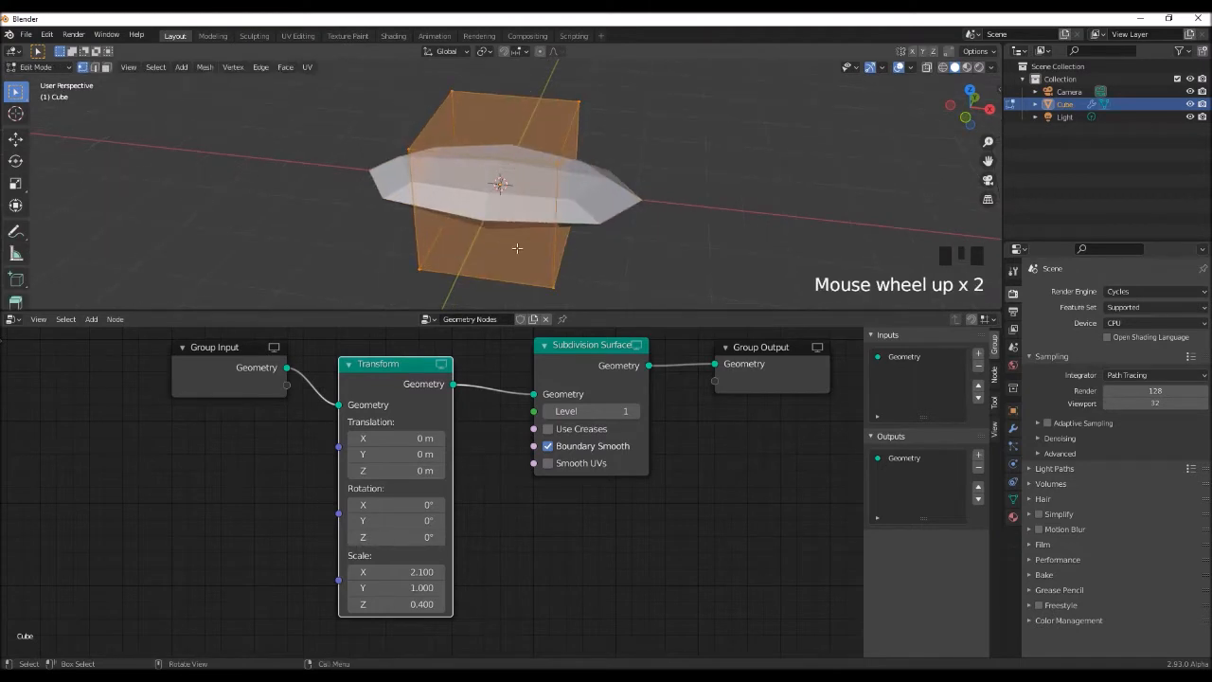
pyautogui.hotkey('ctrl', 'r')
pyautogui.click(442, 151)
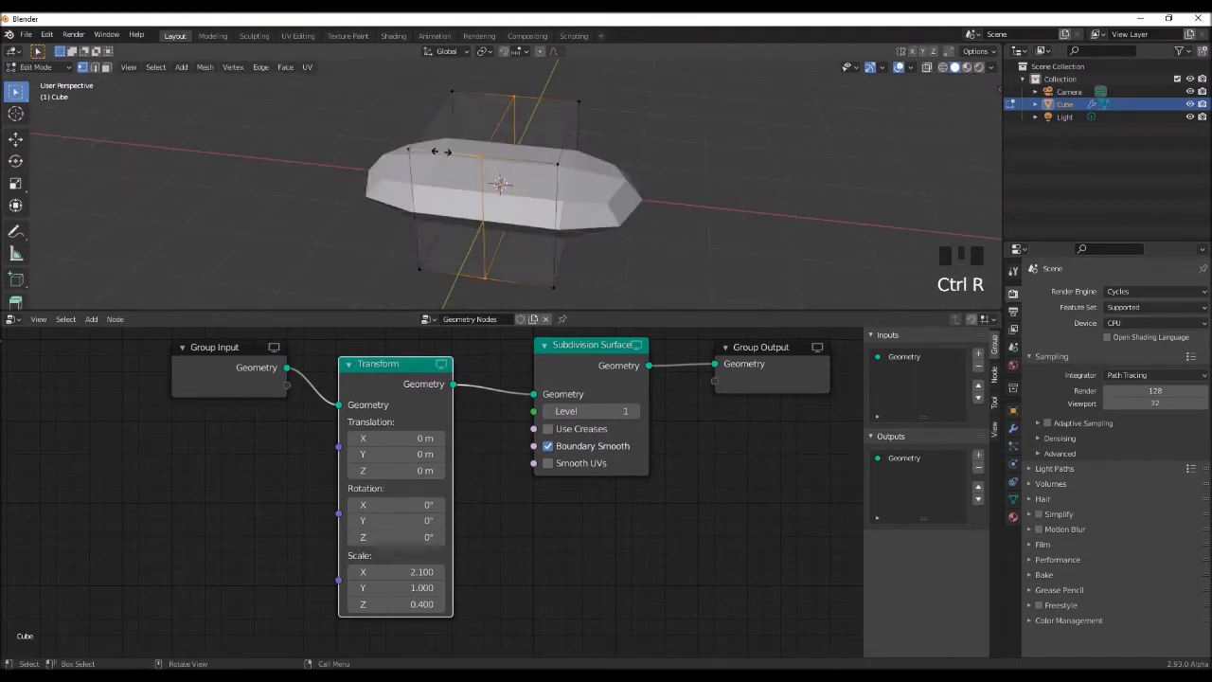
pyautogui.click(512, 162)
pyautogui.hotkey('ctrl', 'r')
pyautogui.click(467, 154)
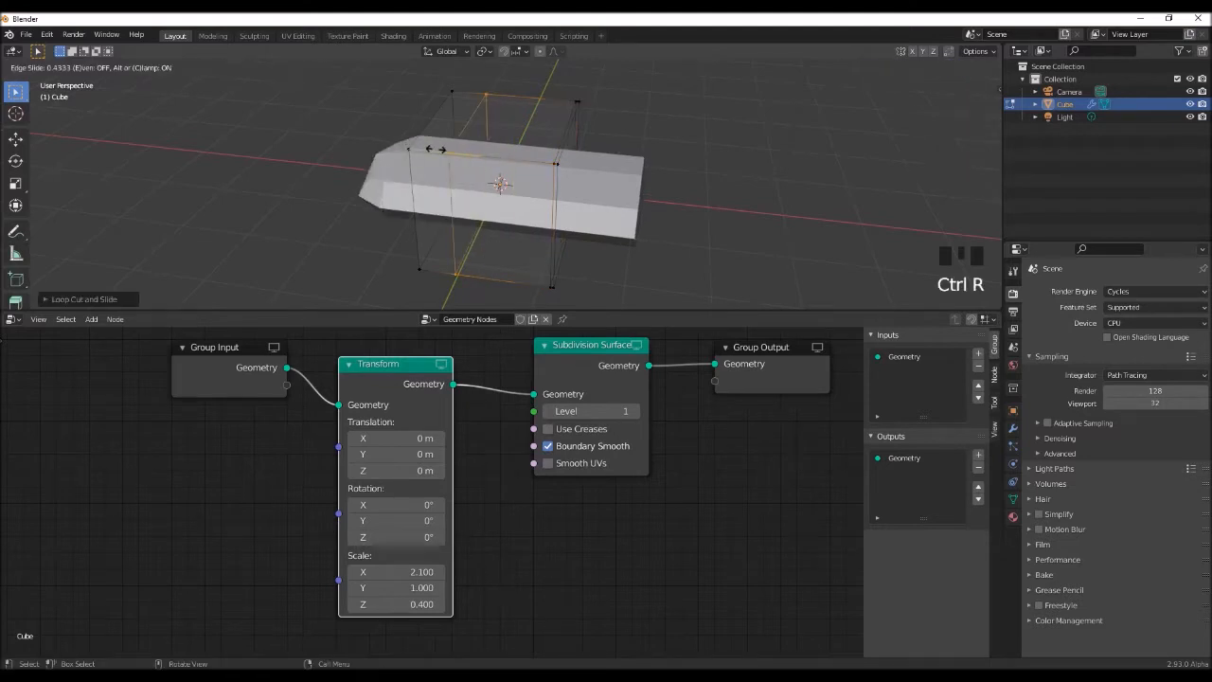
pyautogui.click(401, 140)
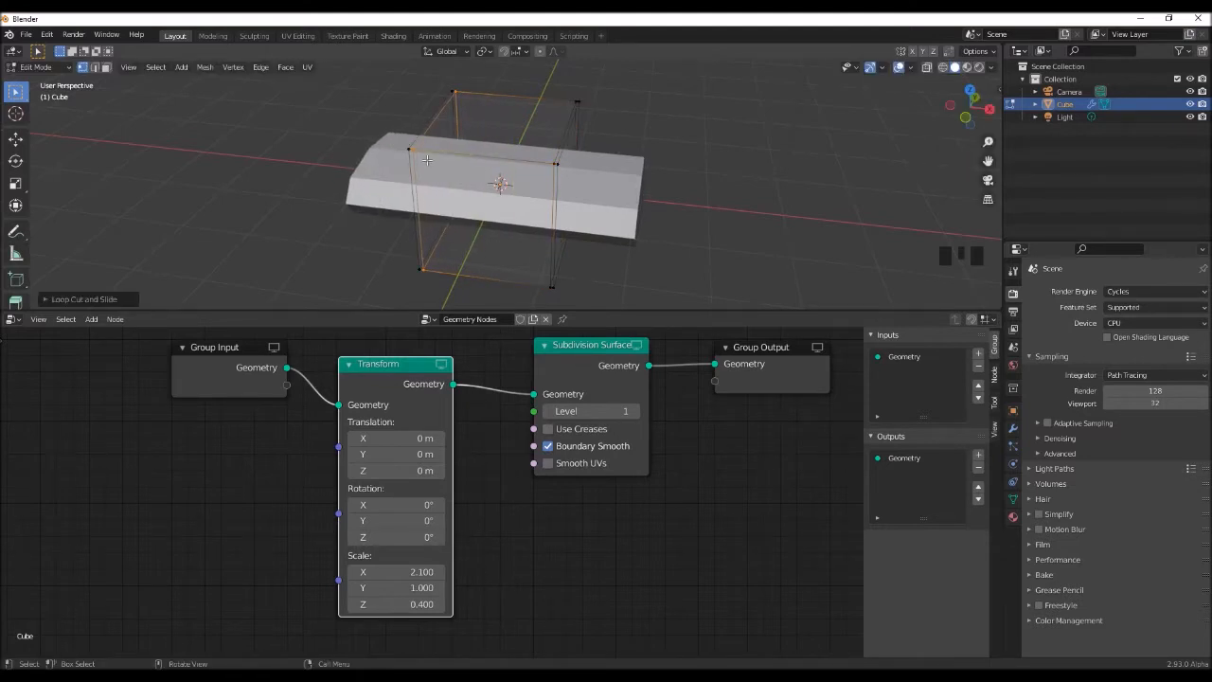
# Add two horizontal loop cuts to the cube, one slid close to its bottom edge and one close to its top edge.
pyautogui.hotkey('ctrl', 'r')
pyautogui.click(554, 248)
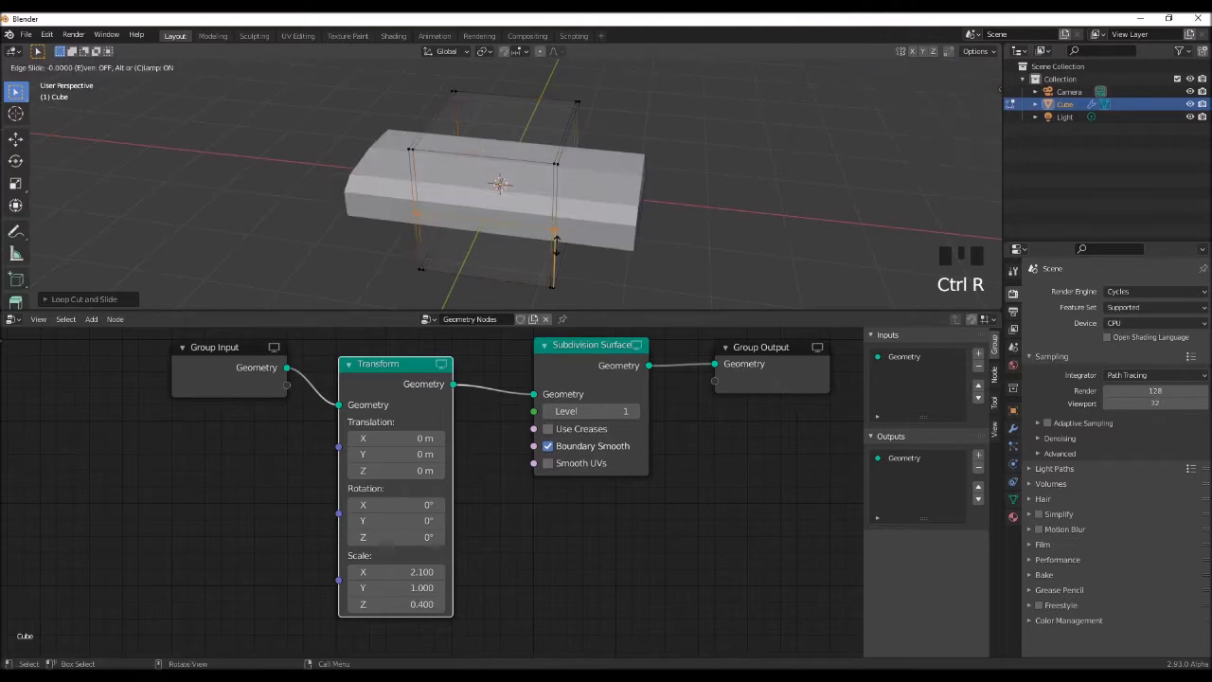
pyautogui.click(571, 298)
pyautogui.hotkey('ctrl', 'r')
pyautogui.click(545, 193)
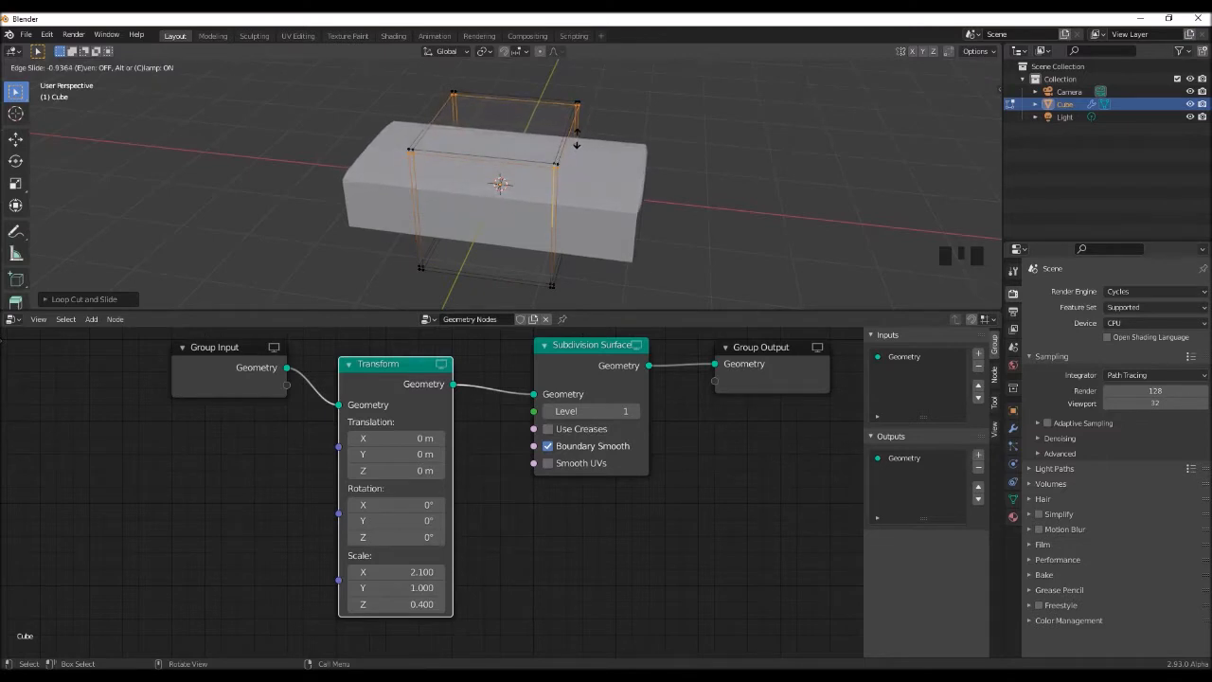
pyautogui.click(577, 140)
# Set the Subdivision Surface level to 2, return to Object Mode and shade the cube smooth.
pyautogui.scroll(-2, 581, 195)
pyautogui.moveTo(580, 195); pyautogui.dragTo(653, 223, button='middle')
pyautogui.click(632, 411)
pyautogui.press('Tab')
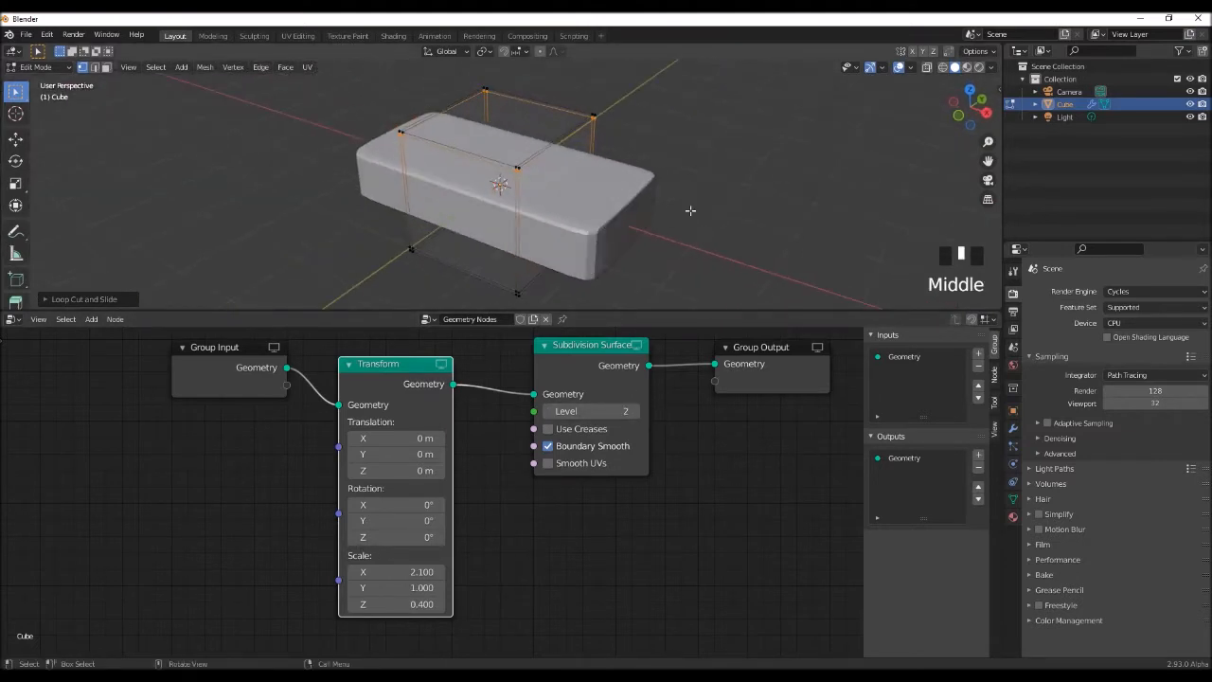
pyautogui.rightClick(692, 211)
pyautogui.click(695, 212)
pyautogui.moveTo(581, 236); pyautogui.dragTo(635, 237, button='middle')
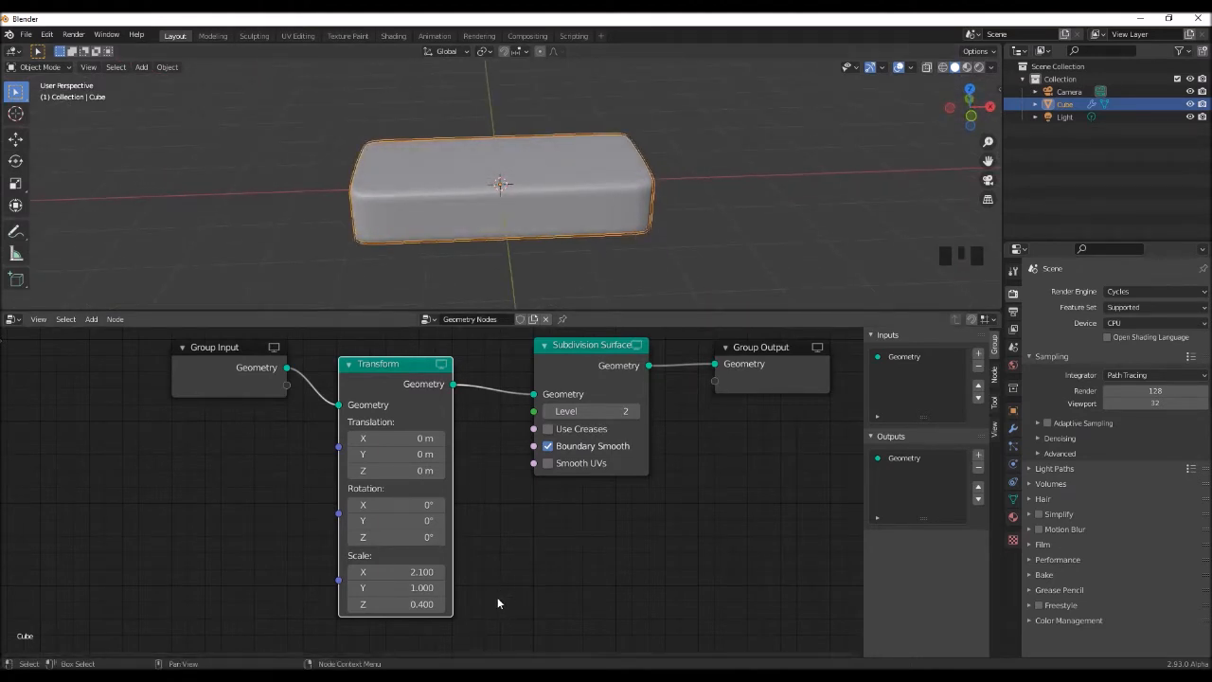
# Add a Join Geometry node between the Subdivision Surface and Group Output nodes.
pyautogui.moveTo(629, 496); pyautogui.dragTo(591, 519, button='middle')
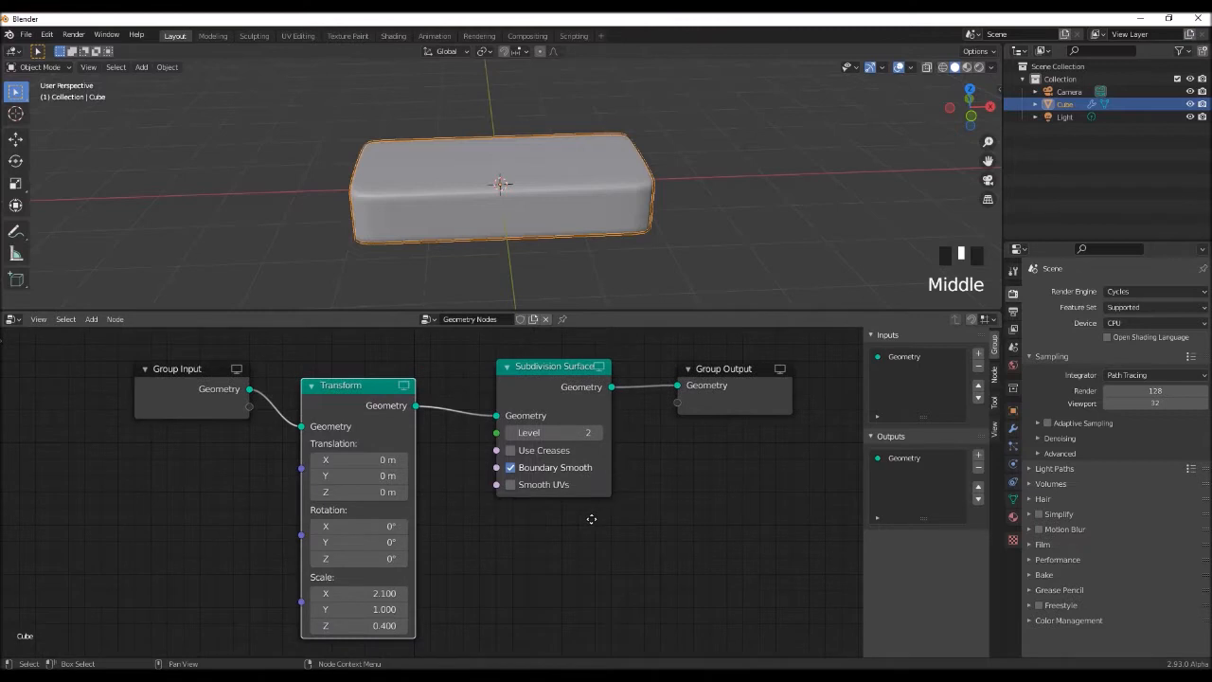
pyautogui.scroll(-2, 591, 519)
pyautogui.hotkey('shift', 'a')
pyautogui.click(623, 494)
pyautogui.write('join')
pyautogui.press('Return')
pyautogui.click(623, 401)
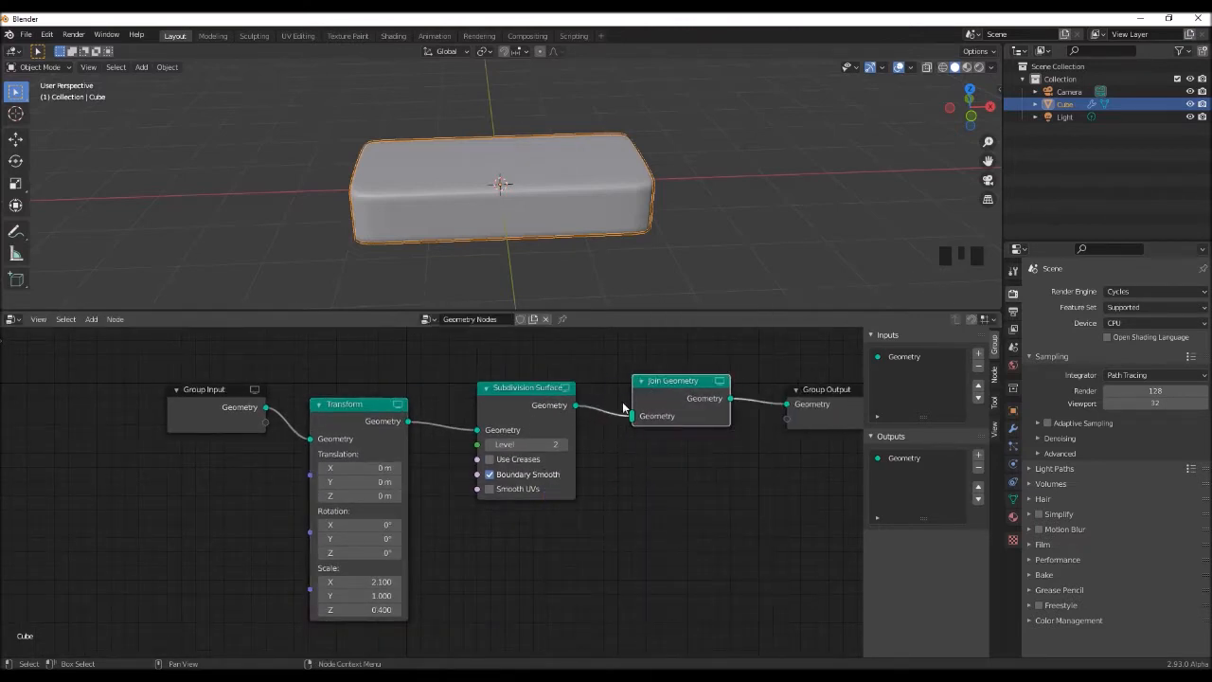
# Tidy the Transform node's position and label it Sofa_base.
pyautogui.moveTo(517, 551); pyautogui.dragTo(379, 506, button='middle')
pyautogui.moveTo(282, 379); pyautogui.dragTo(296, 359)
pyautogui.click(263, 367)
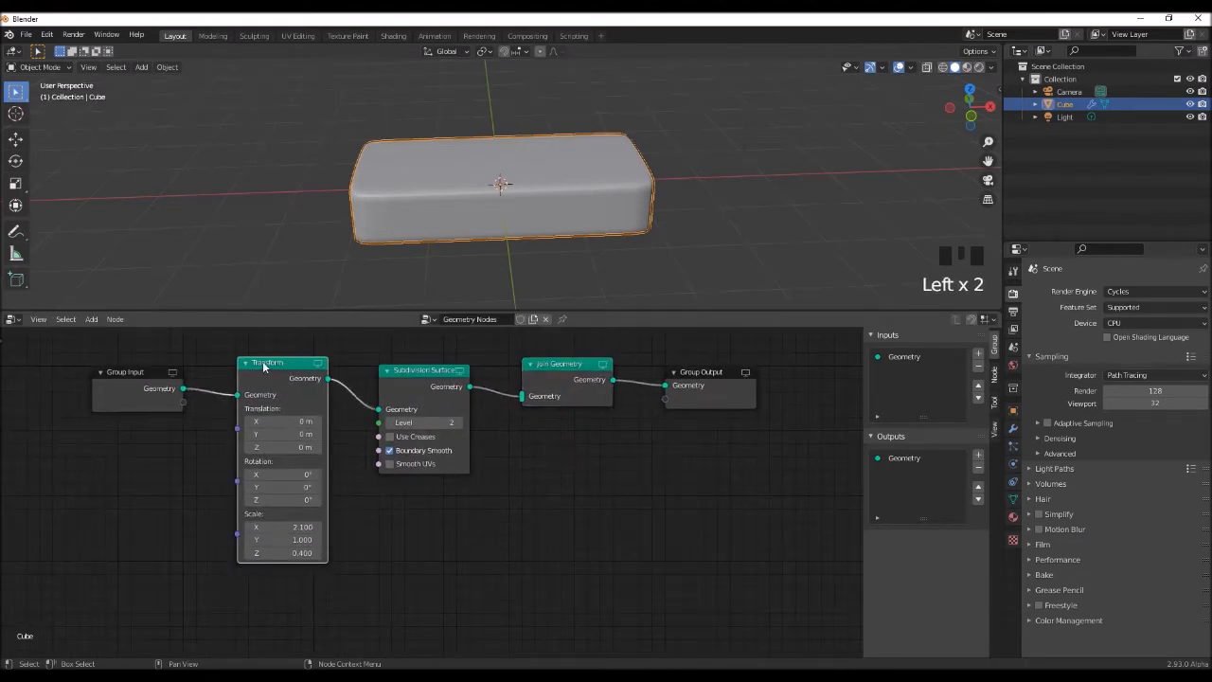
pyautogui.click(282, 365)
pyautogui.rightClick(282, 365)
pyautogui.click(282, 364)
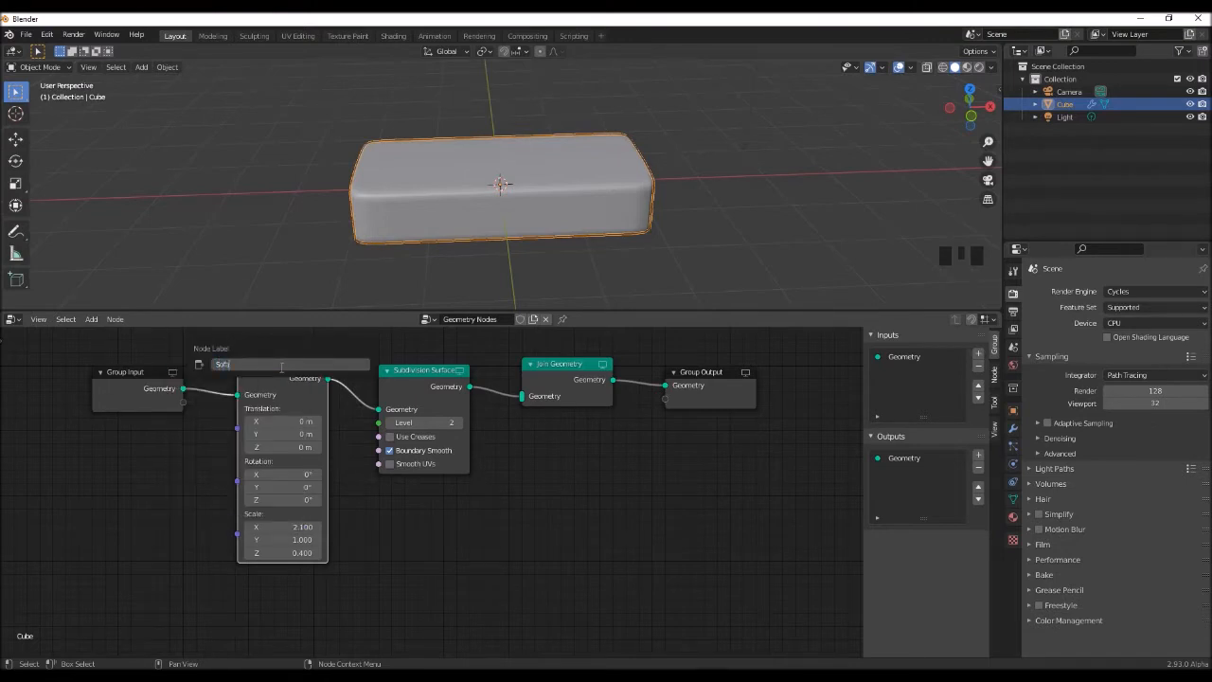
pyautogui.write('Sofa_base')
pyautogui.press('Return')
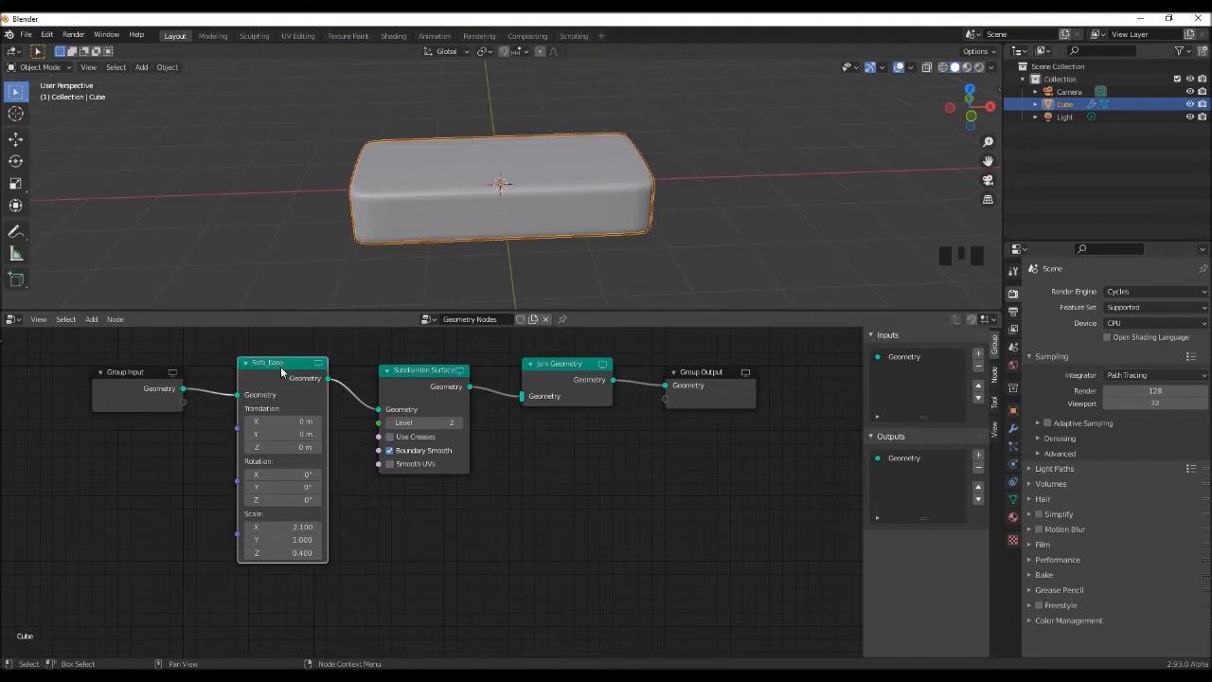
# Collapse the Sofa_base and Subdivision Surface nodes.
pyautogui.scroll(-3, 463, 506)
pyautogui.moveTo(463, 507); pyautogui.dragTo(470, 491, button='middle')
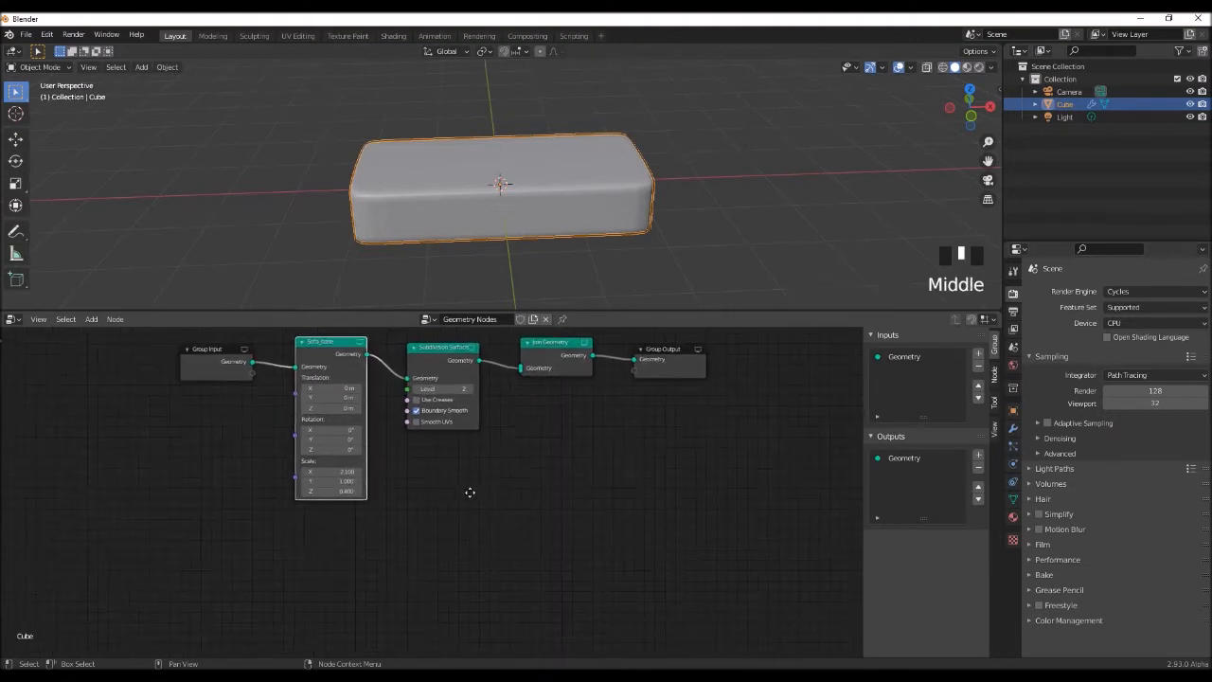
pyautogui.click(301, 343)
pyautogui.moveTo(313, 379); pyautogui.dragTo(294, 414, button='middle')
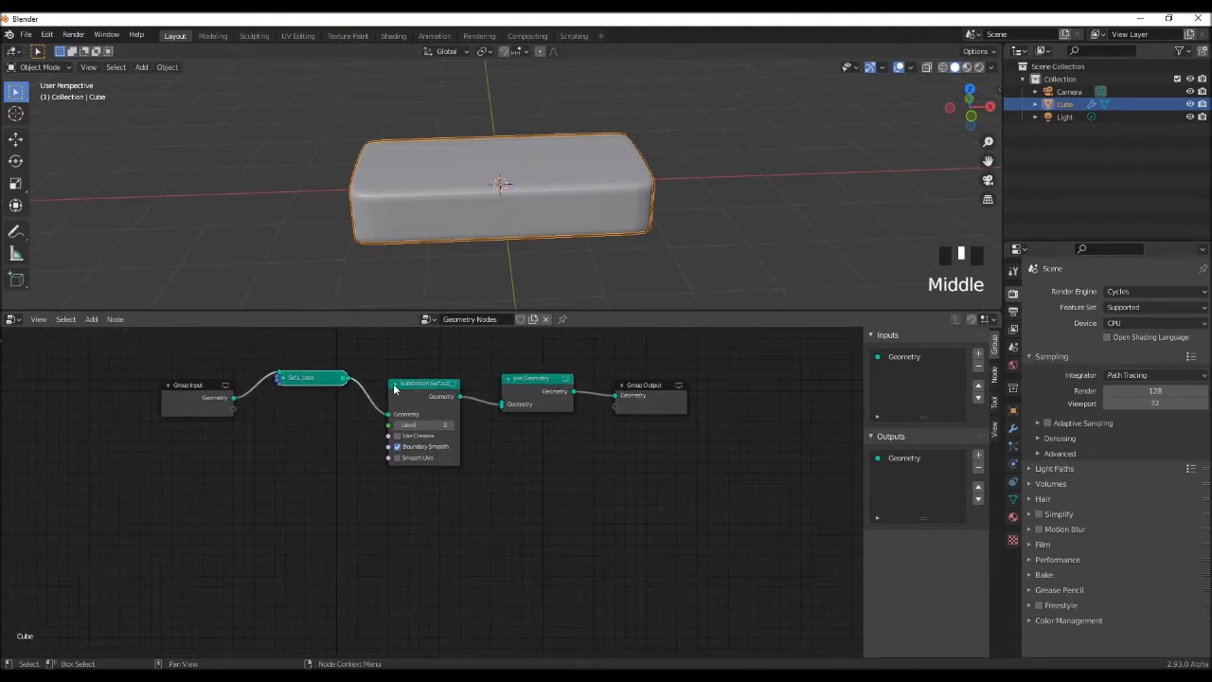
pyautogui.click(396, 380)
# Duplicate the Sofa_base and Subdivision Surface nodes together and place the copies below the originals.
pyautogui.moveTo(267, 362); pyautogui.dragTo(464, 412)
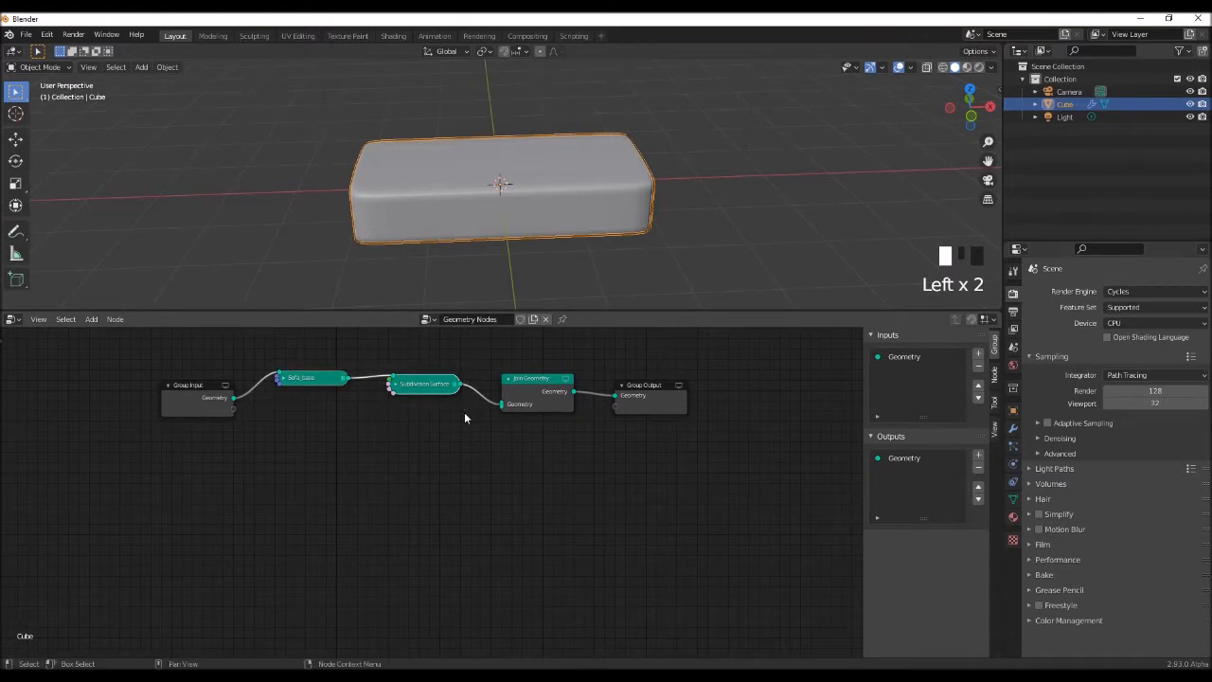
pyautogui.hotkey('shift', 'd')
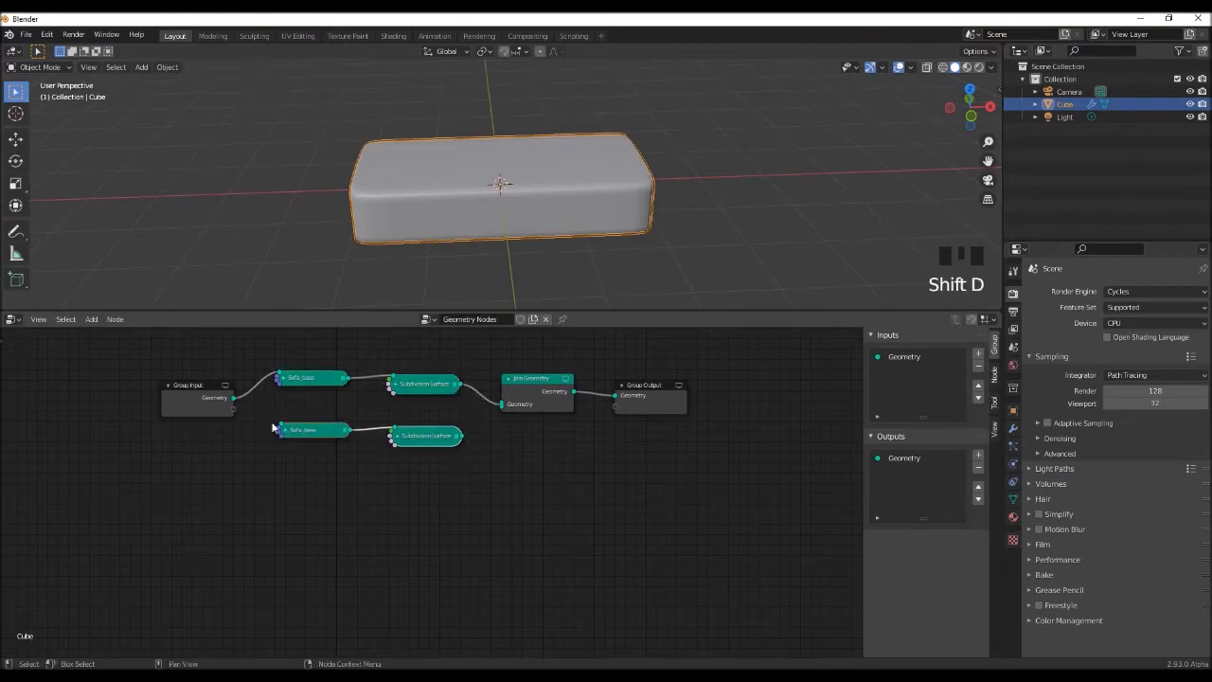
pyautogui.click(273, 429)
# Expand the two duplicated nodes, then link Group Input into the copied Transform and the copied Subdivision Surface into Join Geometry.
pyautogui.scroll(1, 226, 405)
pyautogui.click(270, 424)
pyautogui.click(392, 432)
pyautogui.moveTo(217, 390); pyautogui.dragTo(267, 452)
pyautogui.moveTo(464, 445); pyautogui.dragTo(507, 397)
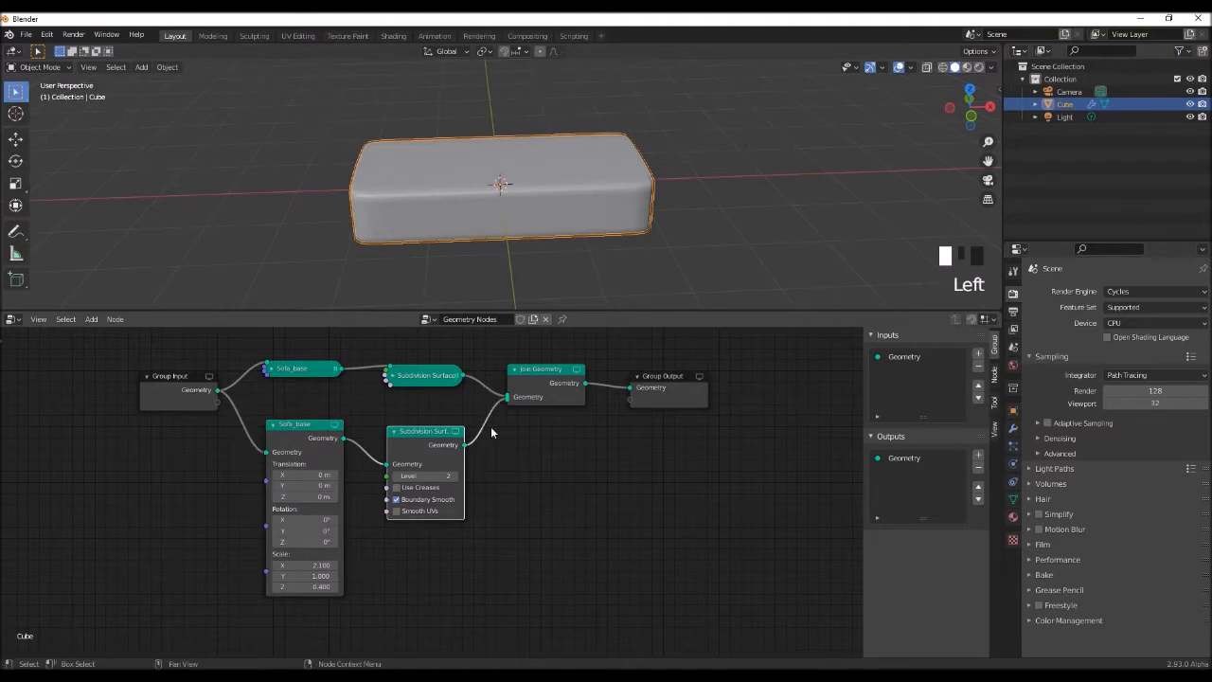
# Shape an armrest with the duplicated Transform node: translation X 2.4 m, scale X 0.3 and scale Z 0.7.
pyautogui.click(319, 475)
pyautogui.write('2.4')
pyautogui.press('Return')
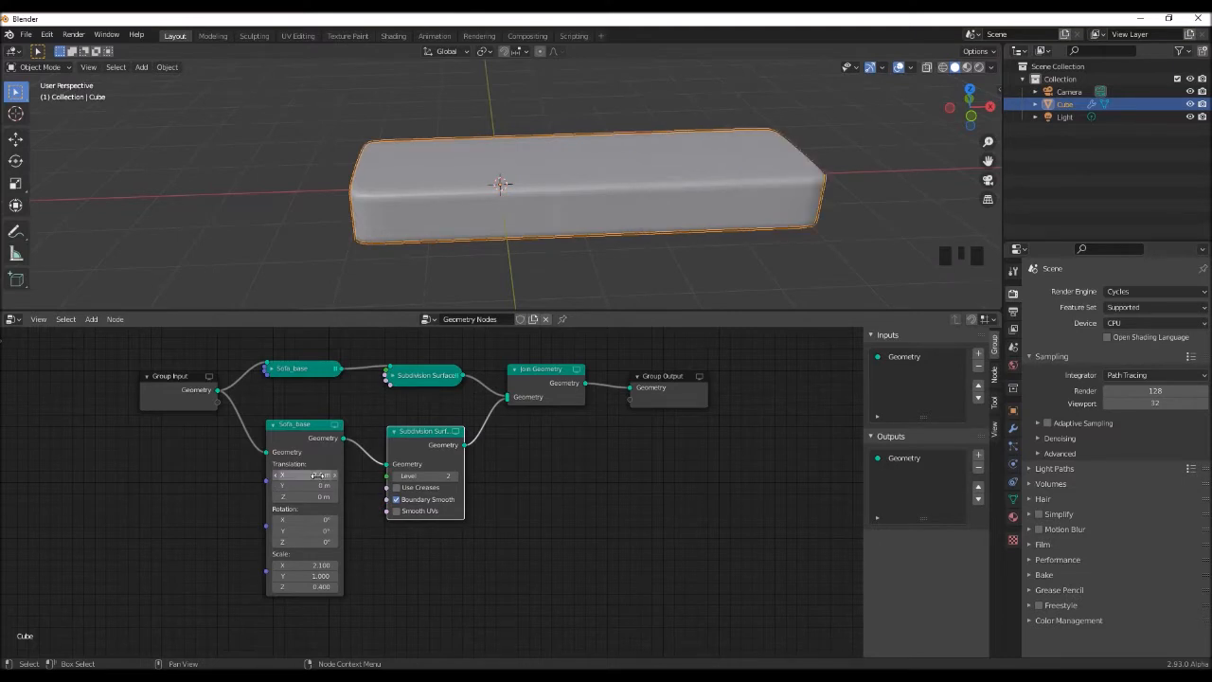
pyautogui.click(325, 565)
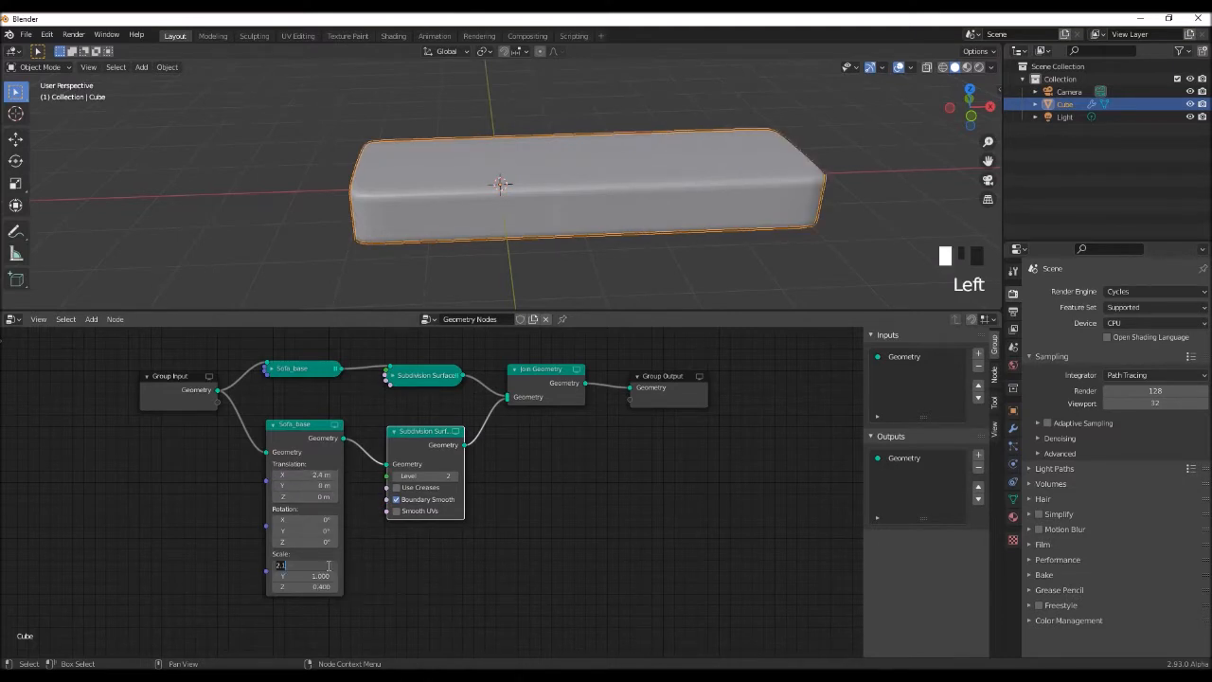
pyautogui.write('0.3')
pyautogui.press('Return')
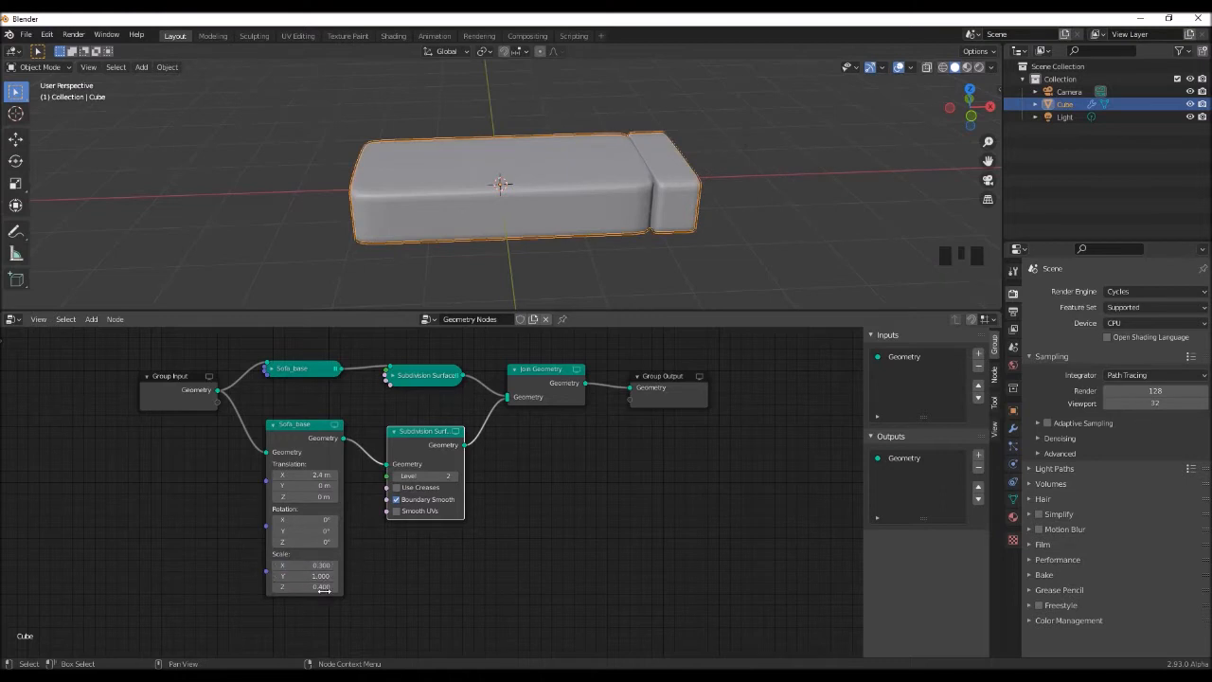
pyautogui.click(323, 587)
pyautogui.write('0.7')
pyautogui.press('Return')
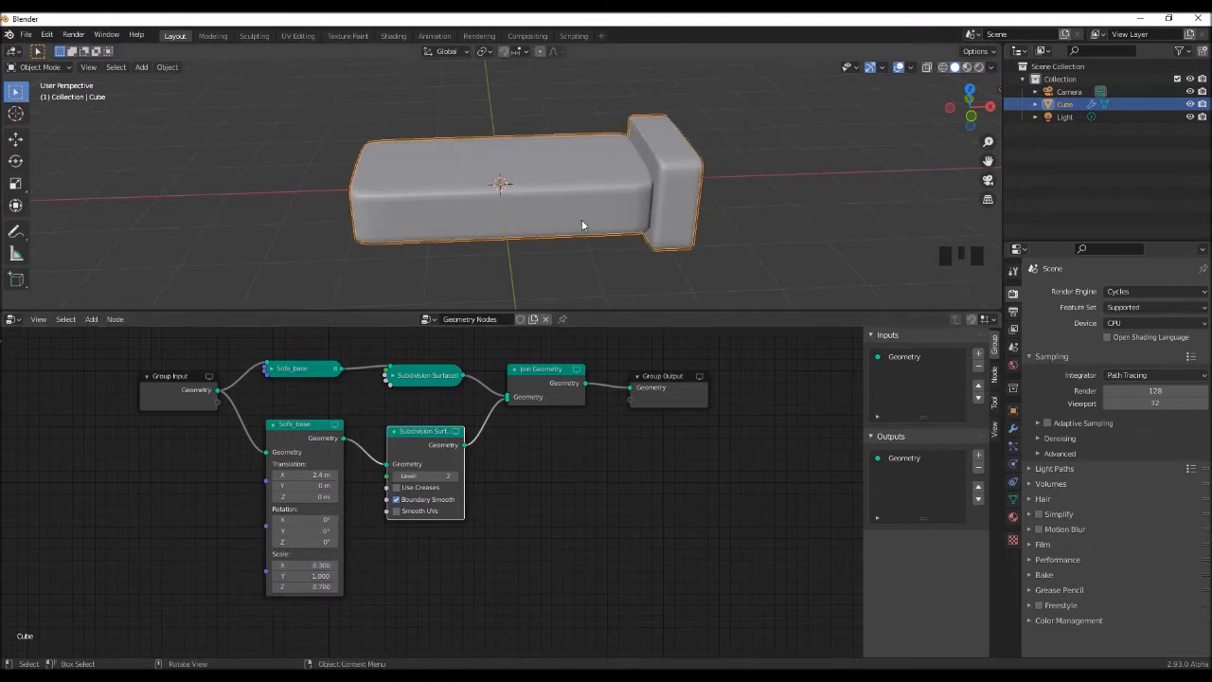
# Move the cube's entire mesh up 1 m along the global Z axis in Edit Mode, then return to Object Mode.
pyautogui.scroll(-2, 583, 211)
pyautogui.moveTo(568, 252); pyautogui.dragTo(600, 243, button='middle')
pyautogui.scroll(2, 557, 213)
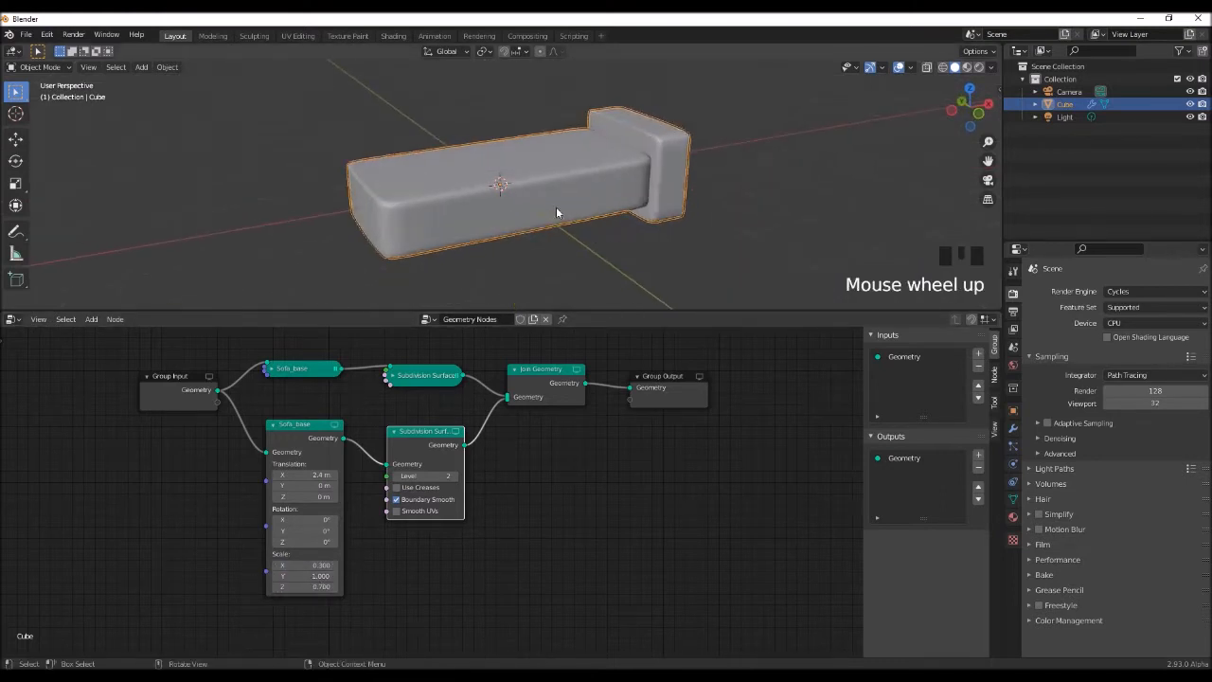
pyautogui.press('Tab')
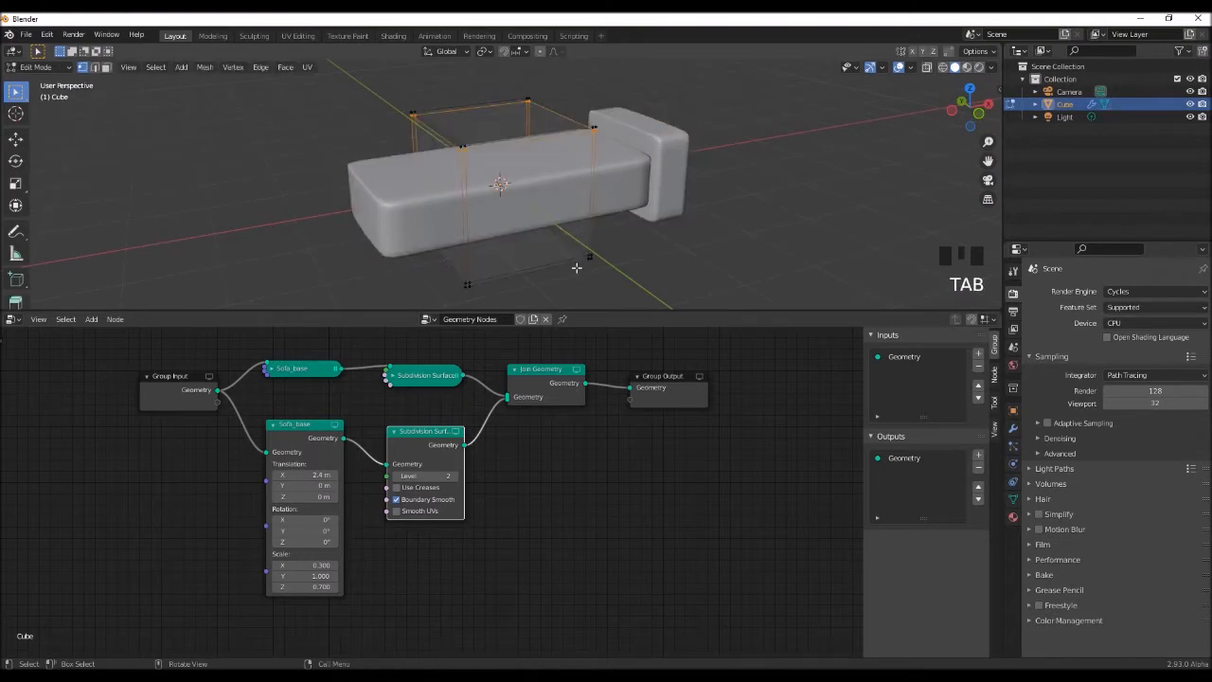
pyautogui.press('a')
pyautogui.write('gz')
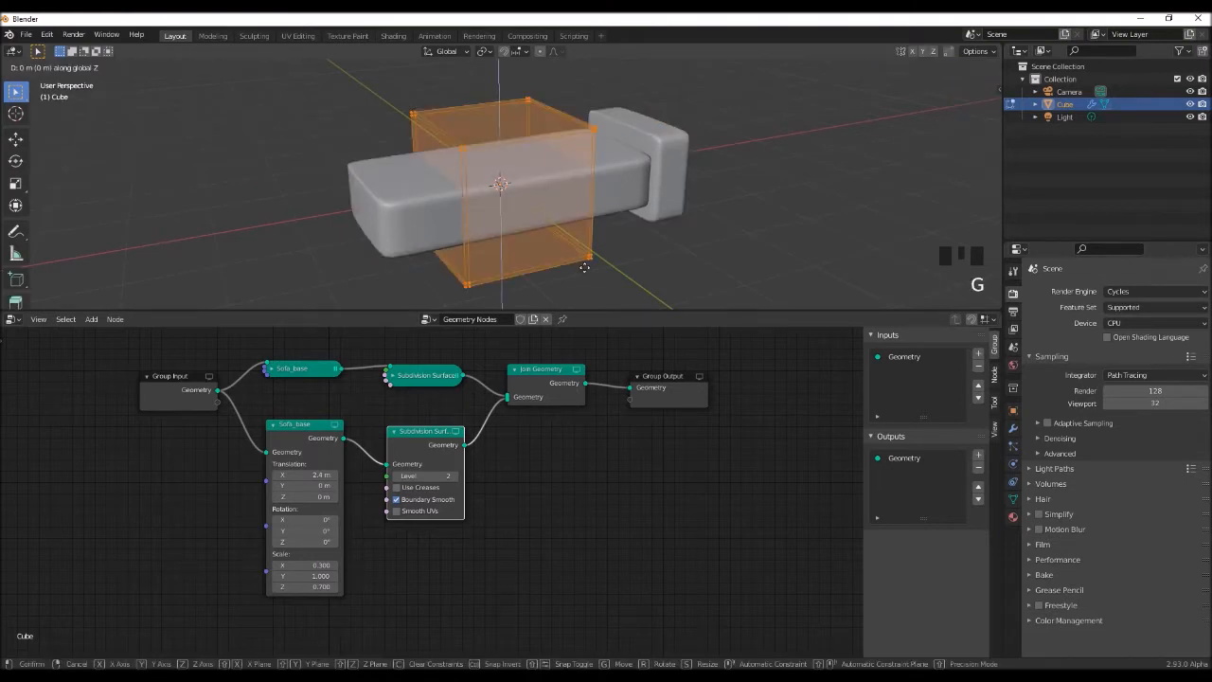
pyautogui.write('1')
pyautogui.press('Return')
pyautogui.press('KP_1')
pyautogui.moveTo(588, 271); pyautogui.dragTo(630, 227, button='middle')
pyautogui.press('Tab')
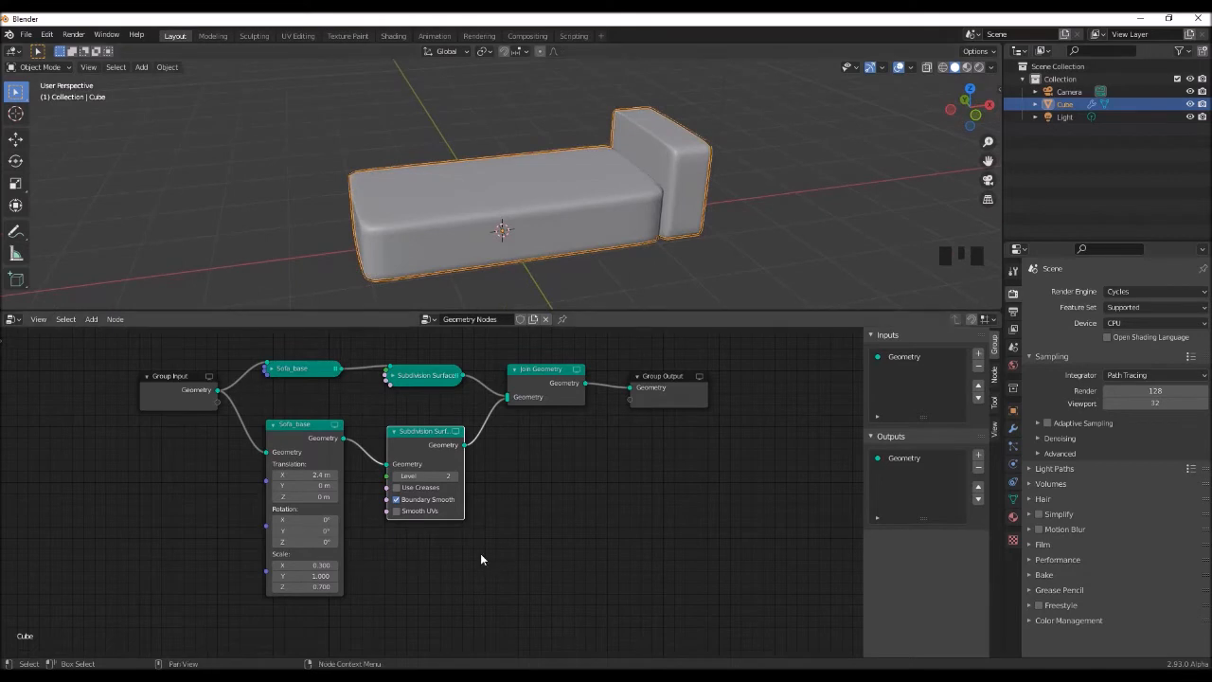
# Relabel the armrest's Transform node, a copy of Sofa_base, as Sofa_right_side.
pyautogui.click(294, 428)
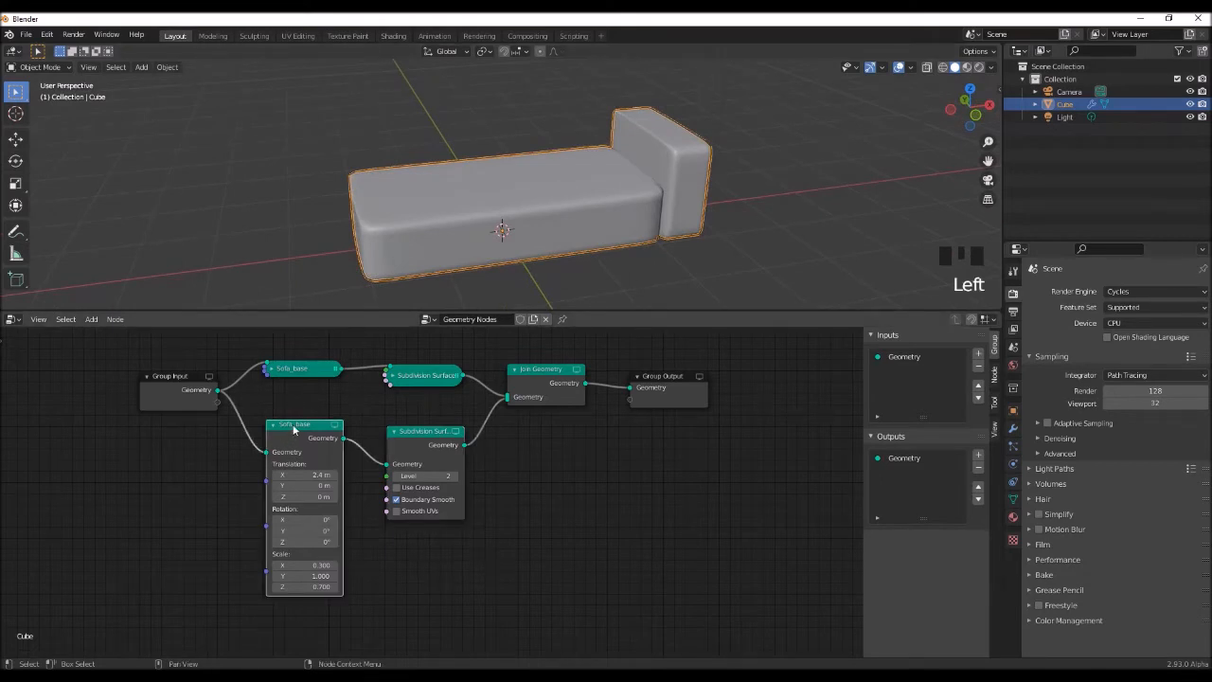
pyautogui.rightClick(295, 430)
pyautogui.click(286, 425)
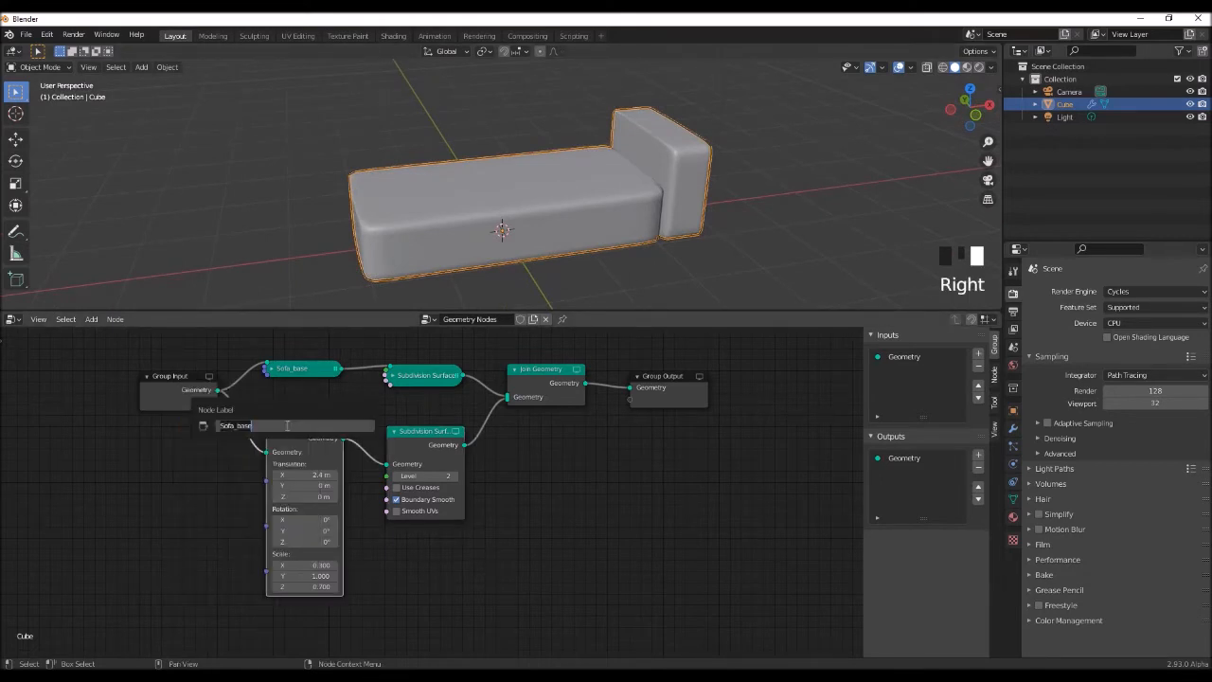
pyautogui.press('BackSpace')
pyautogui.press('BackSpace')
pyautogui.press('BackSpace')
pyautogui.press('BackSpace')
pyautogui.write('right')
pyautogui.press('Return')
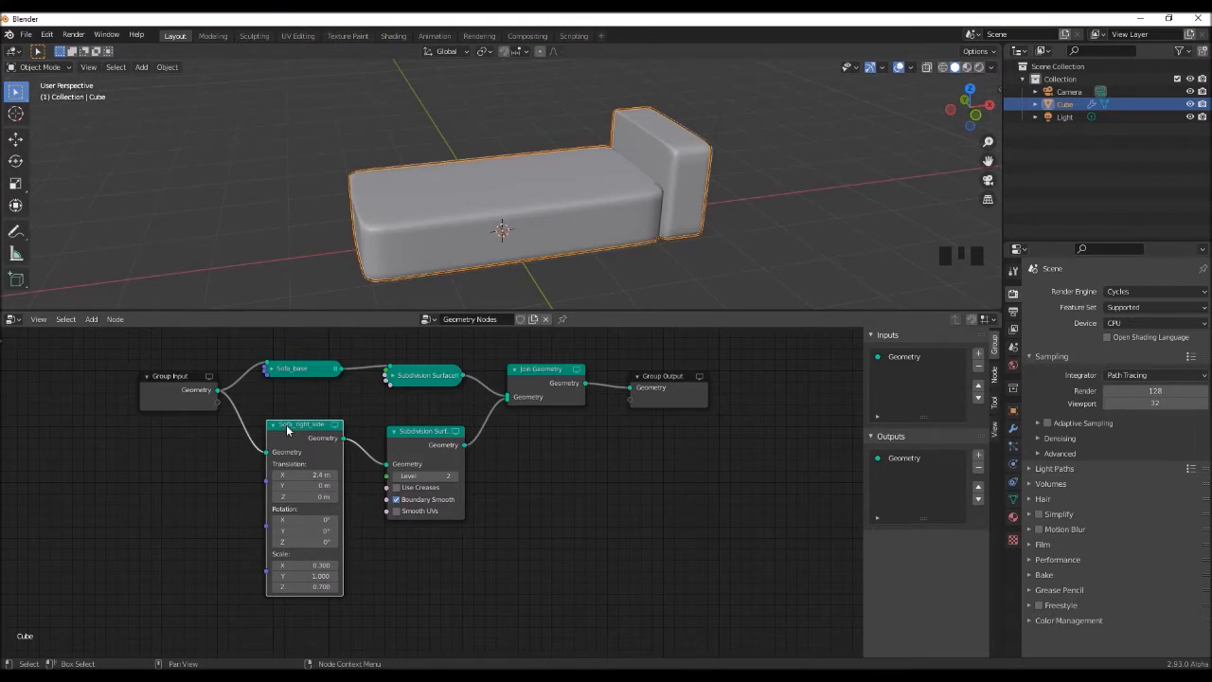
# Duplicate the Sofa_right_side node together with its Subdivision Surface node and place the copies below the originals.
pyautogui.moveTo(441, 560); pyautogui.dragTo(428, 549, button='middle')
pyautogui.scroll(-2, 428, 549)
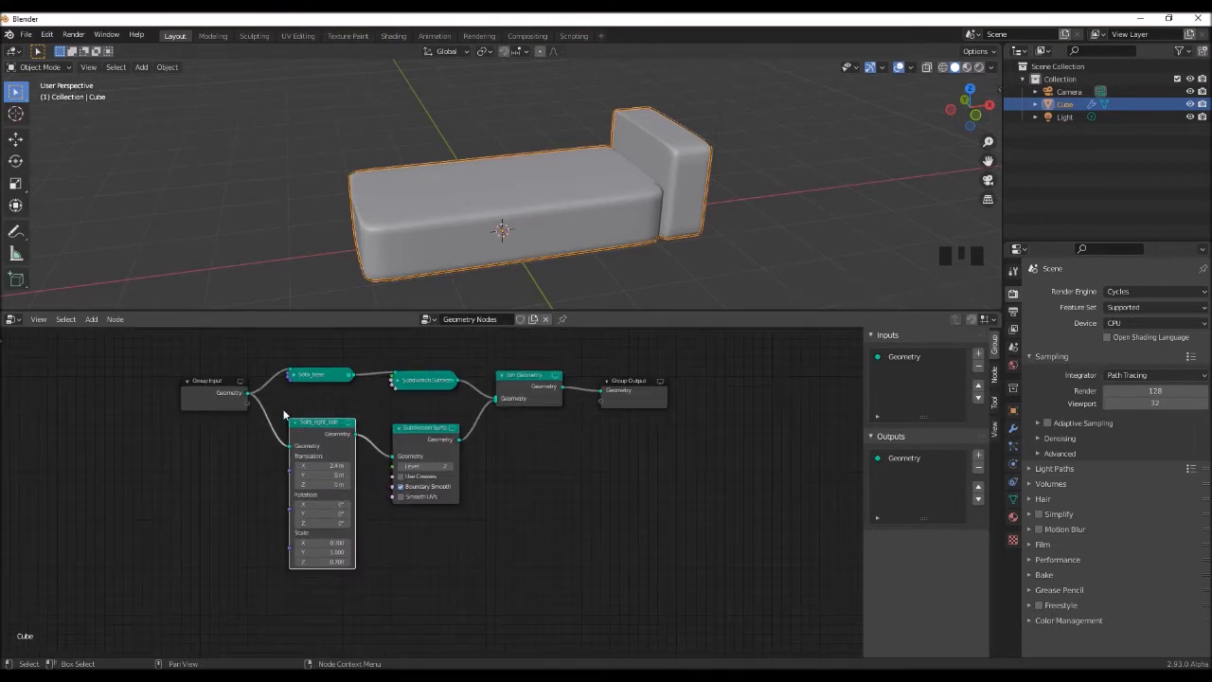
pyautogui.moveTo(283, 414); pyautogui.dragTo(476, 602)
pyautogui.hotkey('shift', 'd')
pyautogui.click(564, 367)
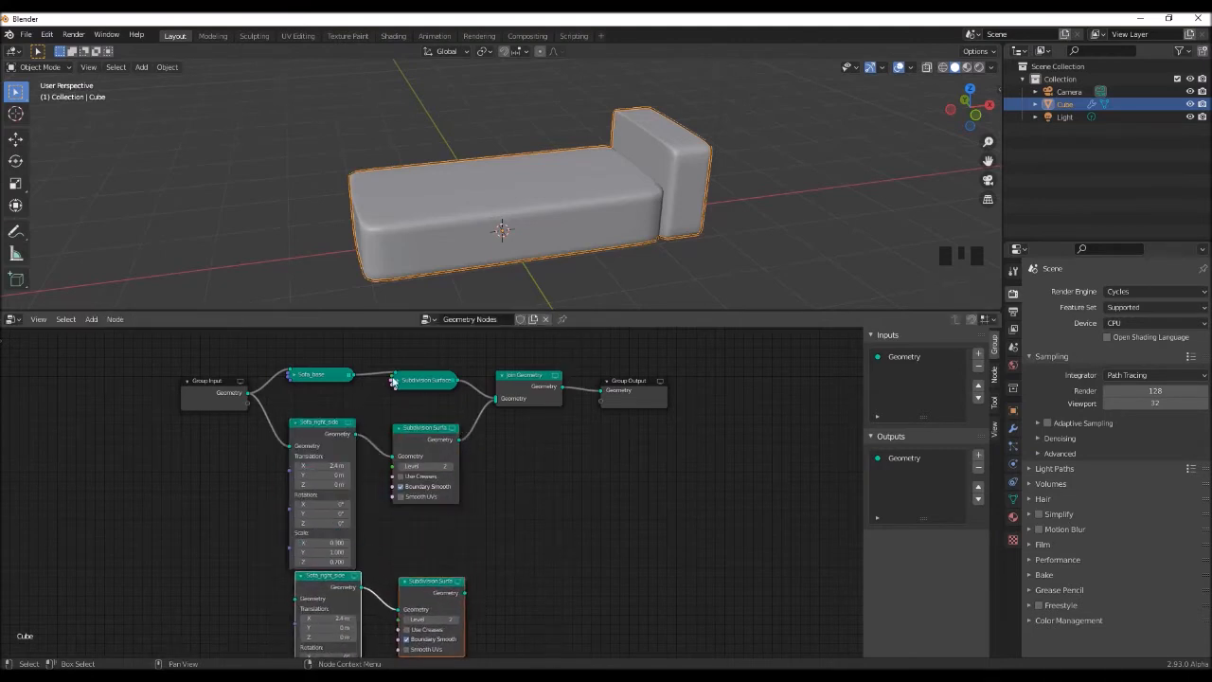
# Collapse the original right-side nodes, move the copies up beneath them, and link the copies between Group Input and Join Geometry.
pyautogui.click(296, 423)
pyautogui.click(399, 428)
pyautogui.moveTo(521, 575); pyautogui.dragTo(318, 607)
pyautogui.moveTo(337, 575); pyautogui.dragTo(331, 456)
pyautogui.click(252, 401)
pyautogui.moveTo(248, 393); pyautogui.dragTo(290, 480)
pyautogui.moveTo(460, 474); pyautogui.dragTo(495, 398)
pyautogui.scroll(2, 520, 511)
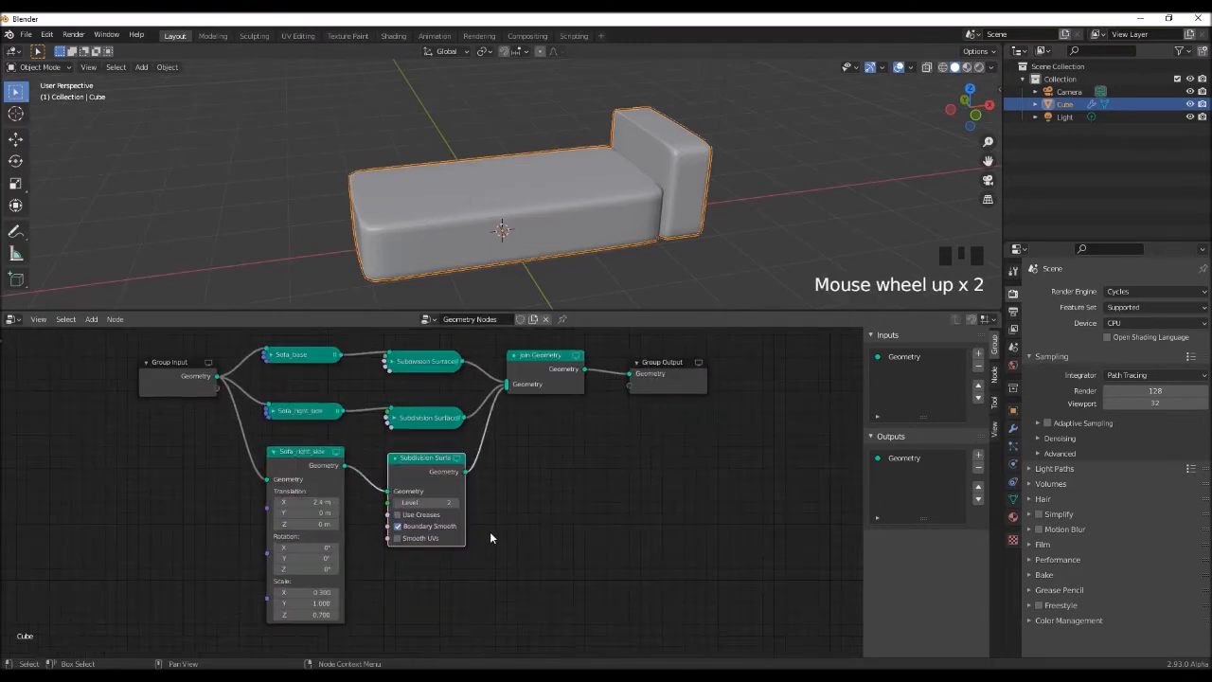
# Set the duplicated armrest Transform node's X translation to -2.4 m.
pyautogui.click(303, 502)
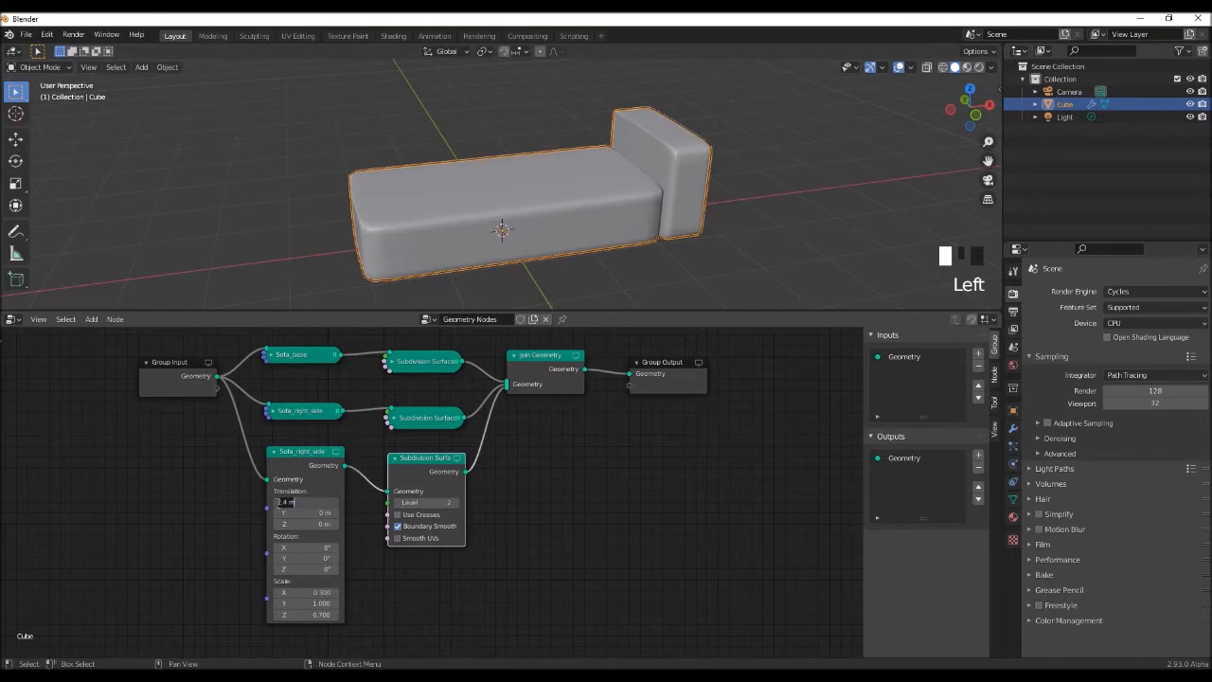
pyautogui.write('-')
pyautogui.press('Return')
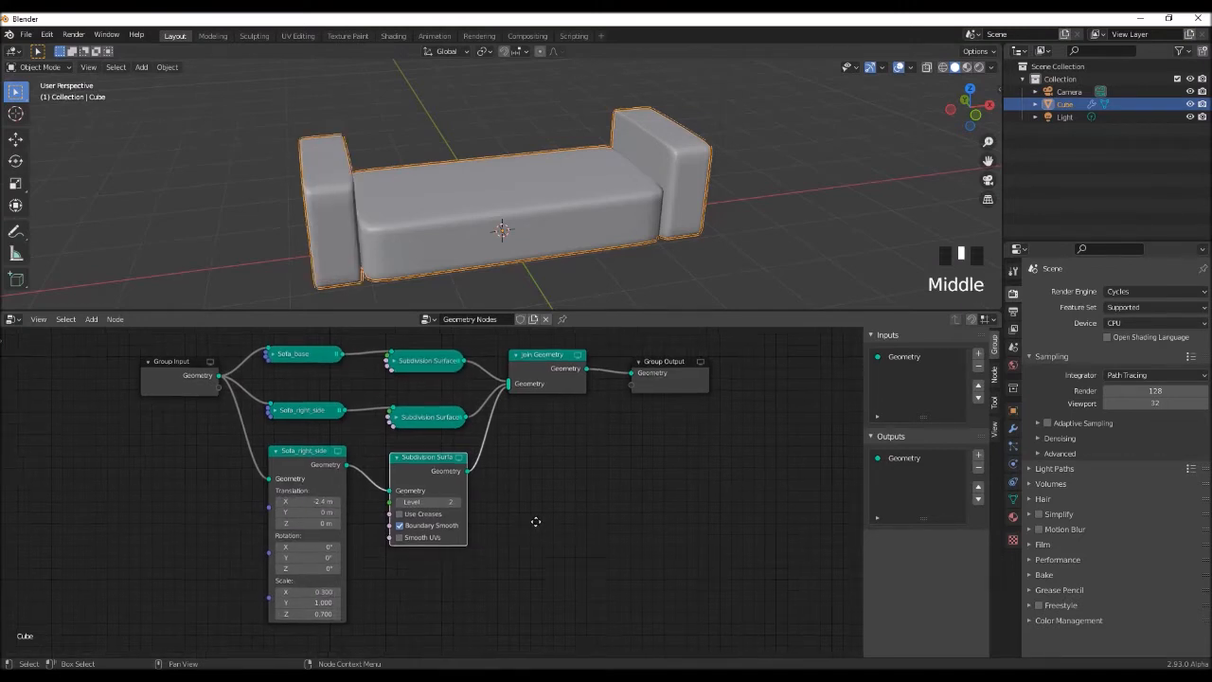
# Relabel the duplicated armrest Transform node as Sofa_left_side.
pyautogui.moveTo(527, 522); pyautogui.dragTo(569, 513, button='middle')
pyautogui.click(344, 445)
pyautogui.rightClick(341, 443)
pyautogui.click(339, 441)
pyautogui.click(306, 441)
pyautogui.press('BackSpace')
pyautogui.press('BackSpace')
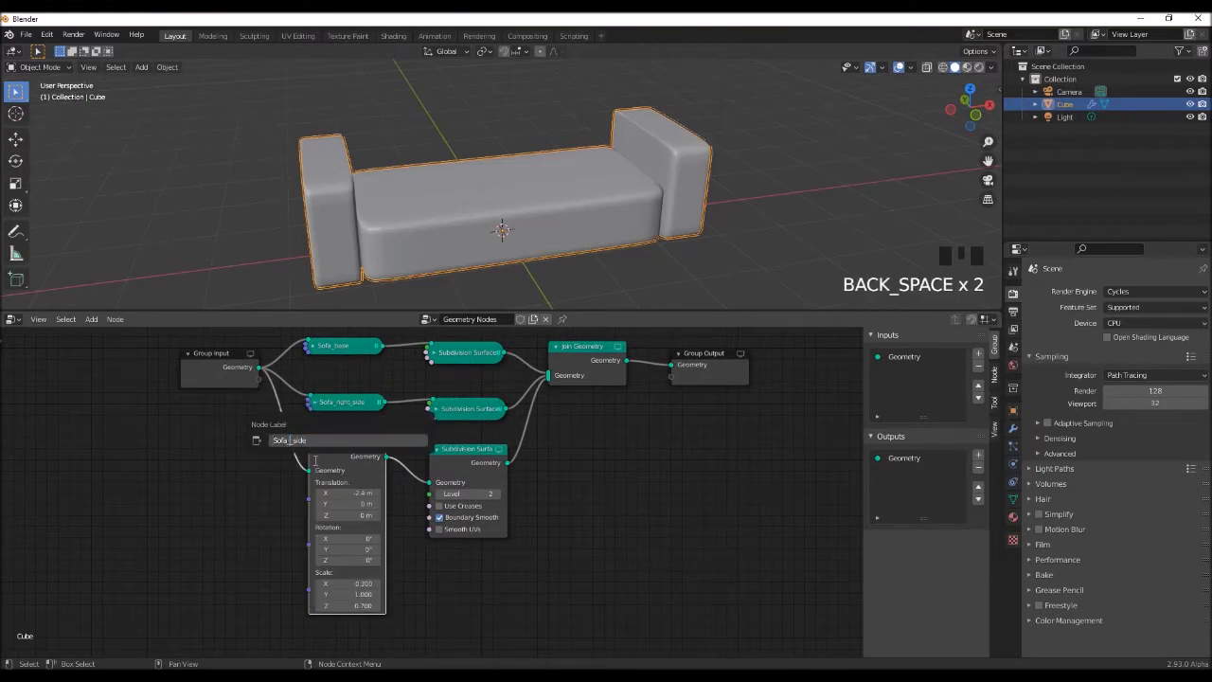
pyautogui.write('ft_')
pyautogui.press('Return')
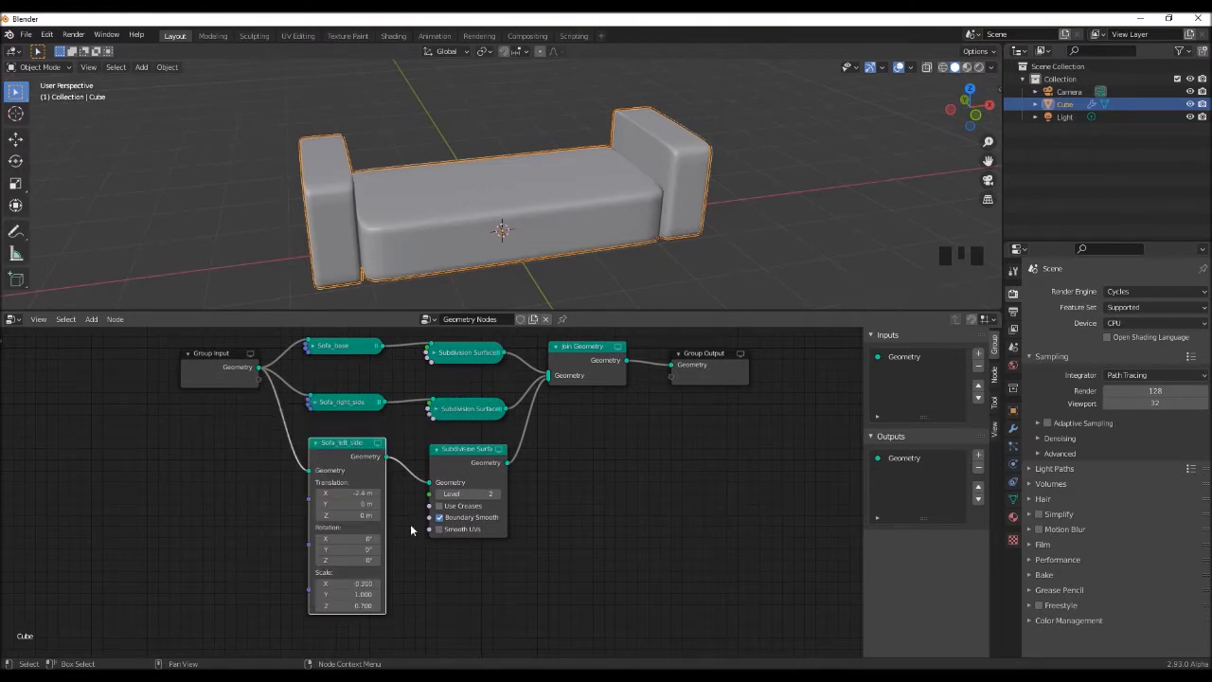
# Duplicate the Sofa_left_side node together with its Subdivision Surface node and place the copies below them.
pyautogui.moveTo(461, 553); pyautogui.dragTo(446, 529, button='middle')
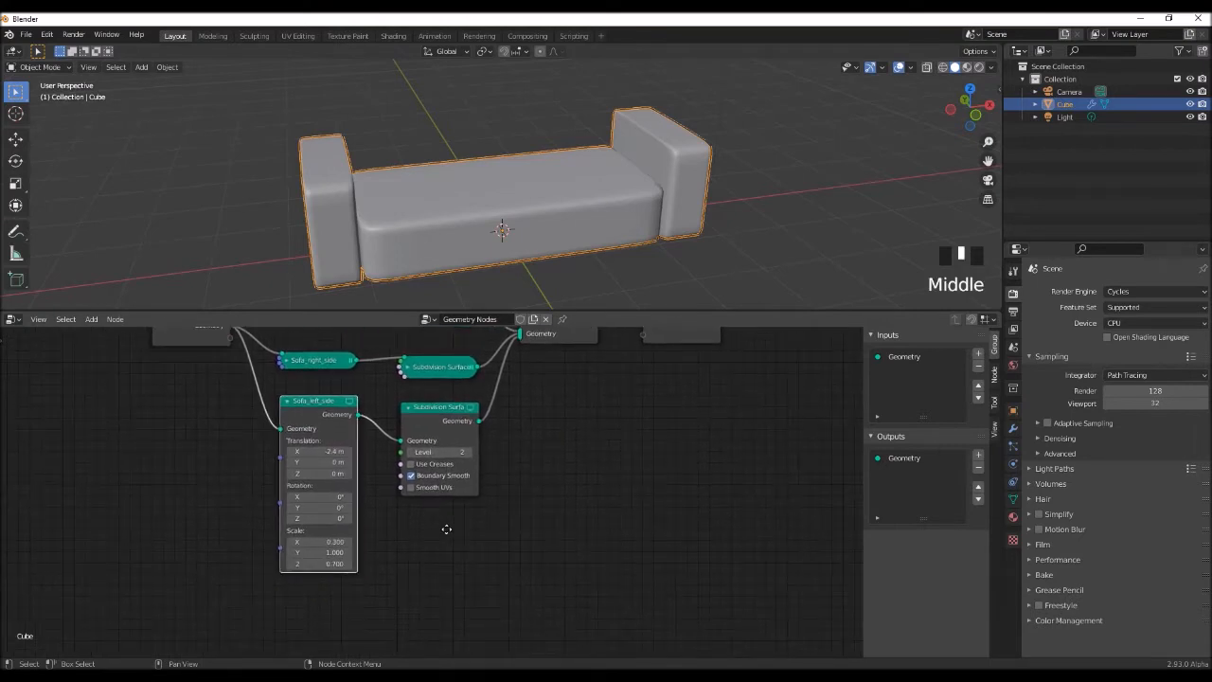
pyautogui.scroll(-1, 446, 528)
pyautogui.moveTo(282, 399); pyautogui.dragTo(490, 539)
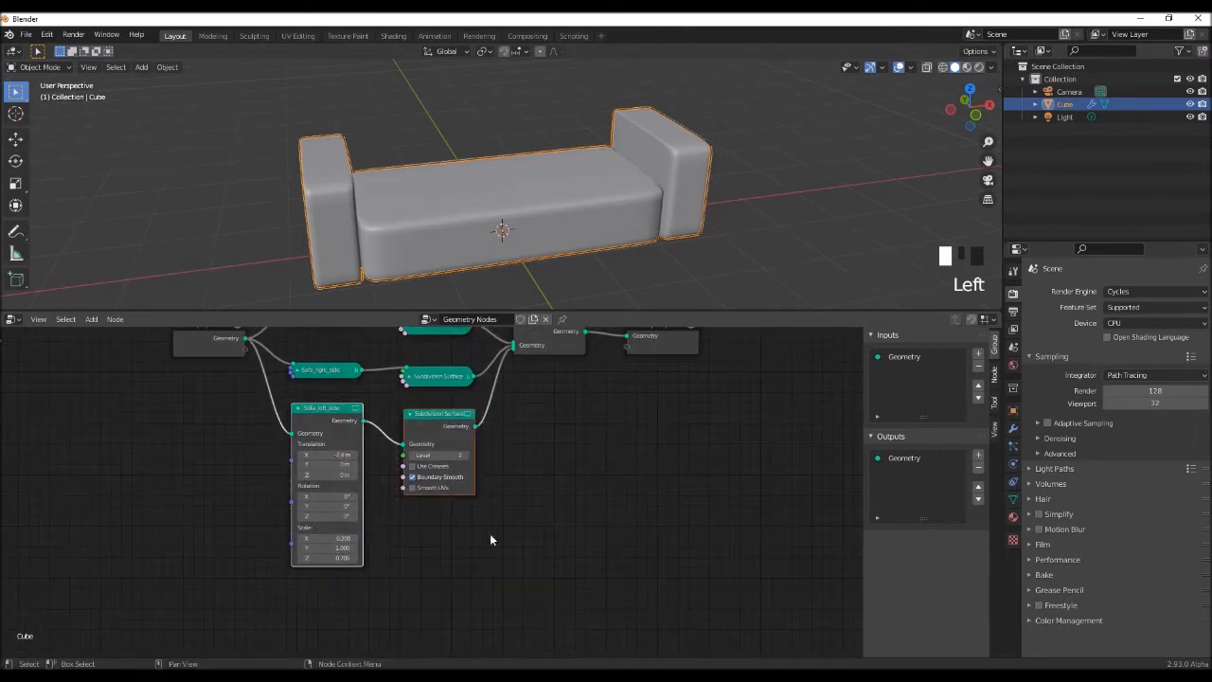
pyautogui.scroll(1, 511, 536)
pyautogui.hotkey('shift', 'd')
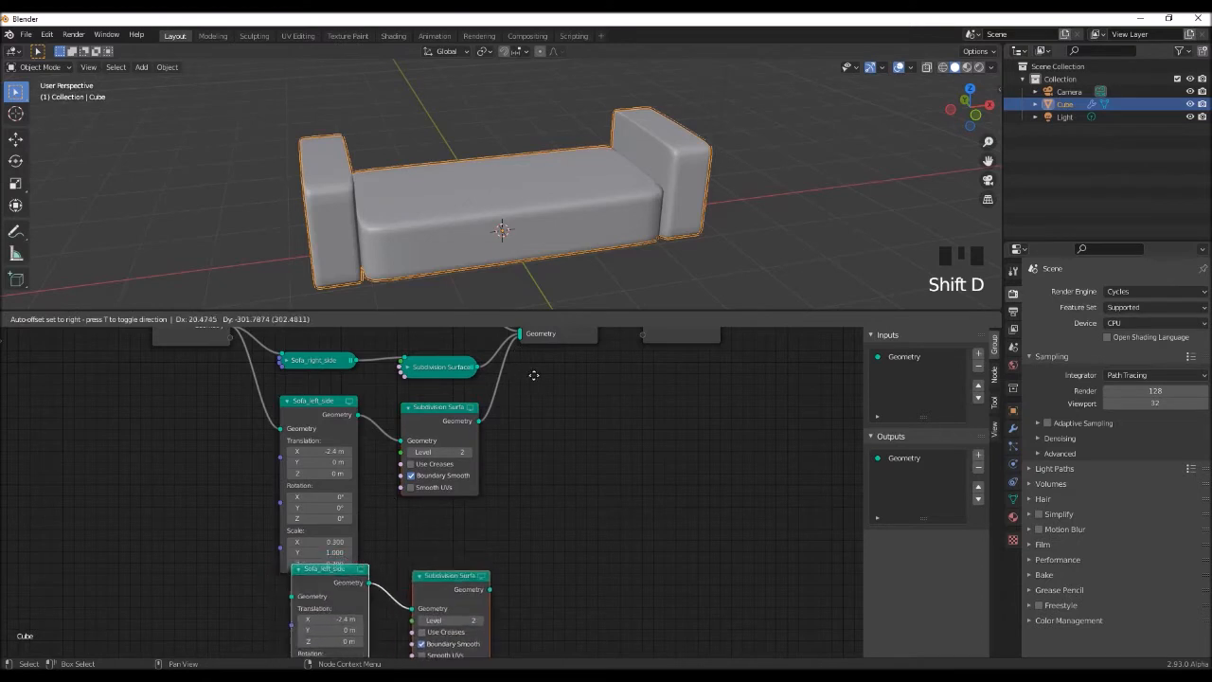
pyautogui.click(534, 375)
# Collapse the original left-side nodes, move the new copies up beneath them, and link the copies between Group Input and Join Geometry.
pyautogui.click(286, 400)
pyautogui.click(406, 407)
pyautogui.click(453, 578)
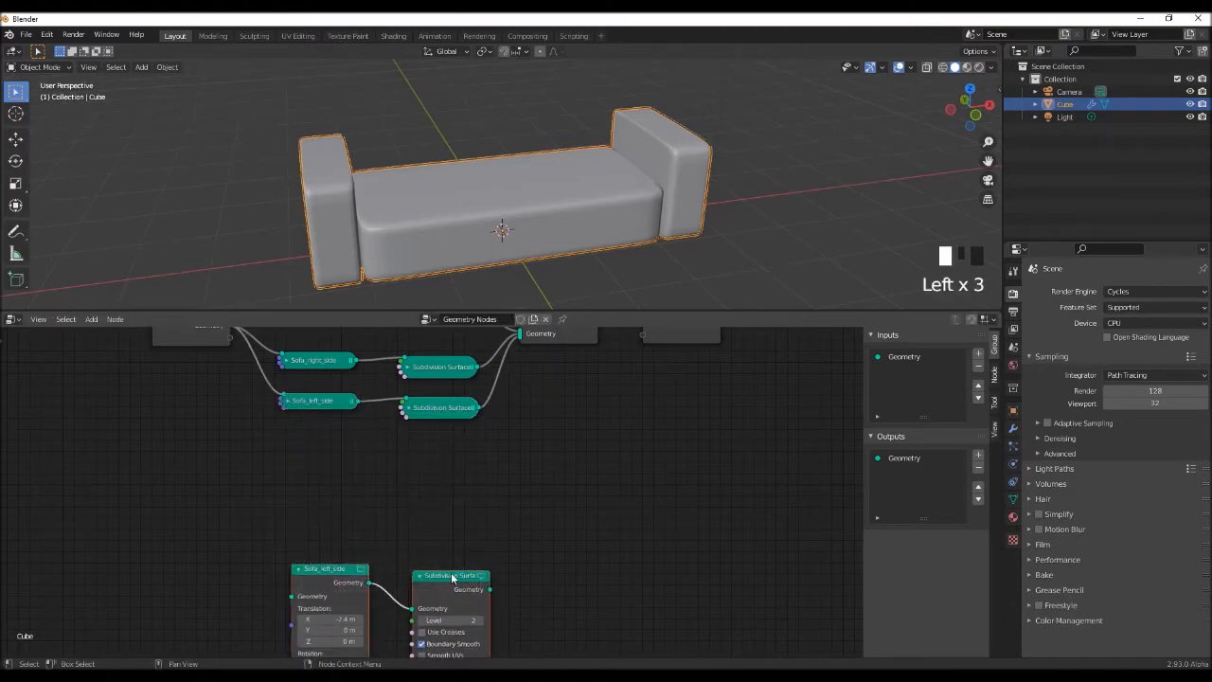
pyautogui.moveTo(452, 578); pyautogui.dragTo(437, 445)
pyautogui.click(326, 455)
pyautogui.moveTo(230, 430); pyautogui.dragTo(234, 450, button='middle')
pyautogui.moveTo(234, 345); pyautogui.dragTo(286, 484)
pyautogui.moveTo(500, 457); pyautogui.dragTo(459, 486, button='middle')
pyautogui.moveTo(443, 506); pyautogui.dragTo(482, 381)
# Relabel the duplicated Sofa_left_side Transform node as Sofa_back.
pyautogui.moveTo(520, 494); pyautogui.dragTo(601, 464, button='middle')
pyautogui.scroll(2, 541, 460)
pyautogui.scroll(2, 359, 423)
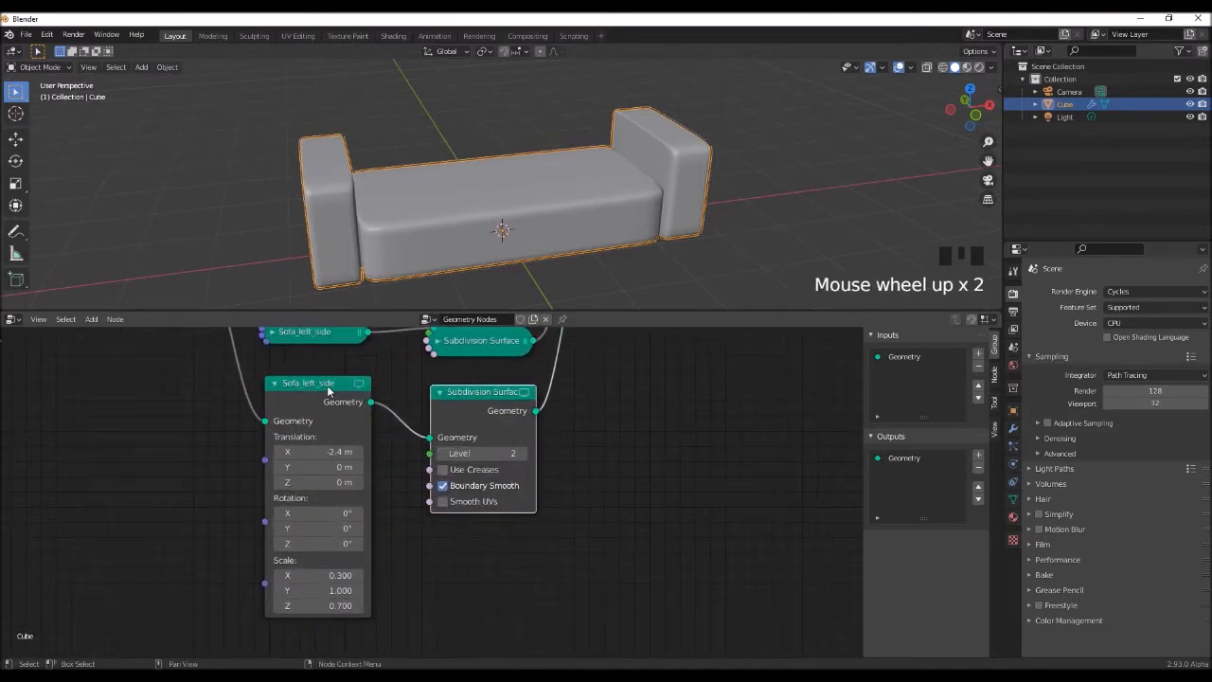
pyautogui.rightClick(329, 391)
pyautogui.click(332, 387)
pyautogui.click(326, 385)
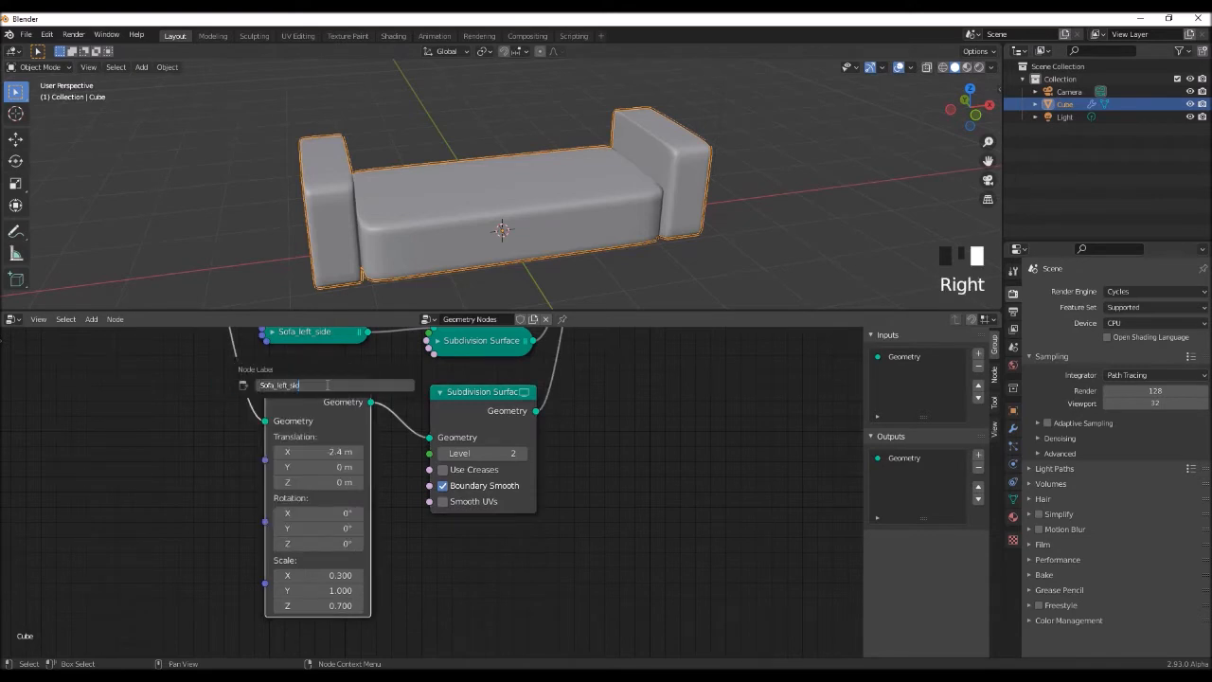
pyautogui.press('BackSpace')
pyautogui.press('BackSpace')
pyautogui.press('BackSpace')
pyautogui.press('BackSpace')
pyautogui.press('BackSpace')
pyautogui.press('BackSpace')
pyautogui.press('BackSpace')
pyautogui.press('BackSpace')
pyautogui.press('BackSpace')
pyautogui.press('Return')
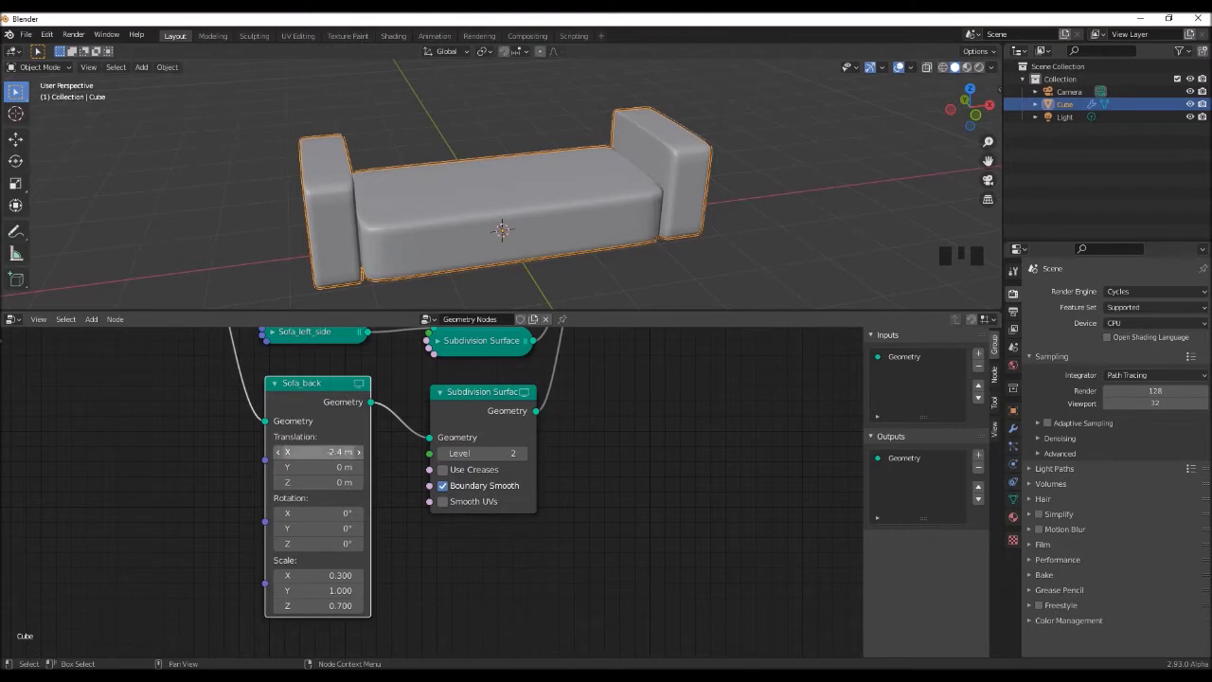
# Set the Sofa_back node's translation to X 0 m and Y 1.3 m.
pyautogui.click(338, 452)
pyautogui.write('0')
pyautogui.press('Return')
pyautogui.click(343, 467)
pyautogui.write('1.3')
pyautogui.press('Return')
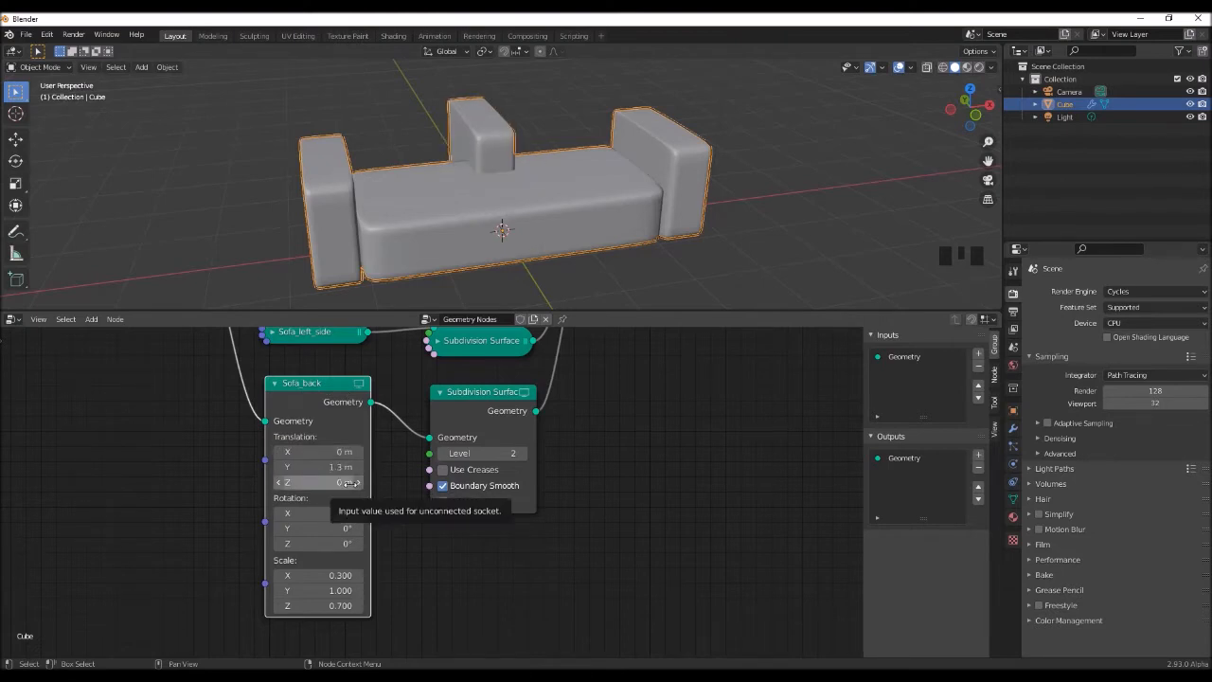
# Set the Sofa_back node's scale to X 2.6, Y 0.3 and Z 1.
pyautogui.click(340, 575)
pyautogui.press('Return')
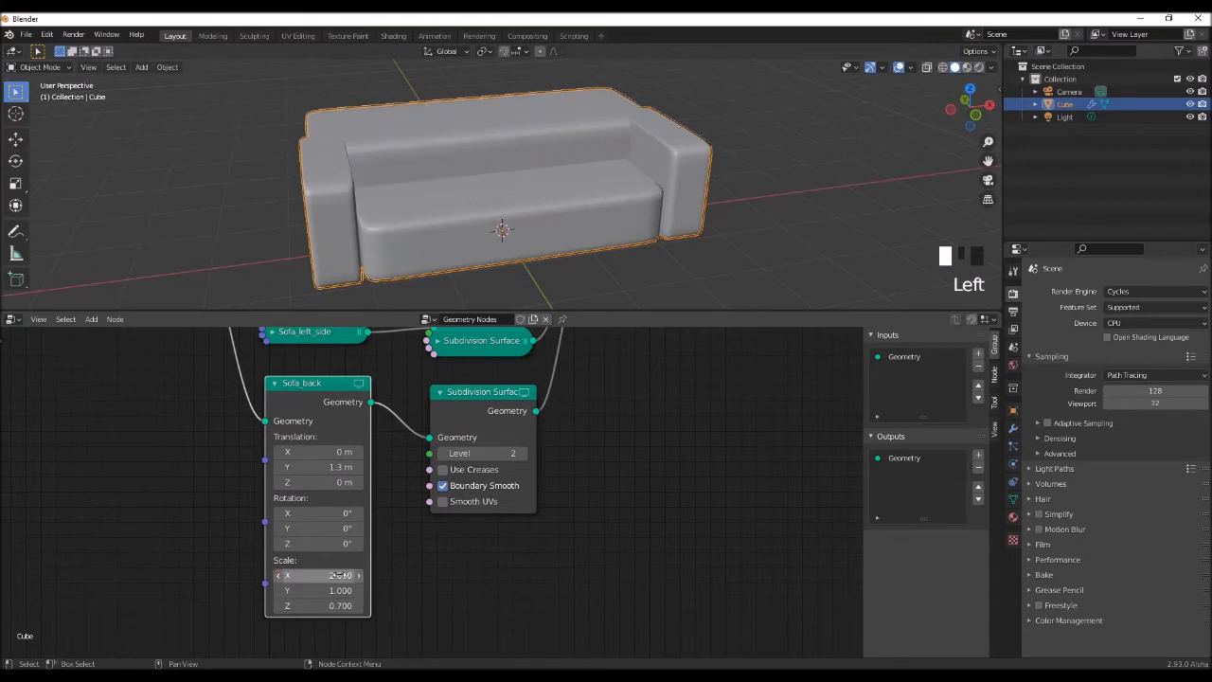
pyautogui.click(340, 590)
pyautogui.write('0.3')
pyautogui.press('Return')
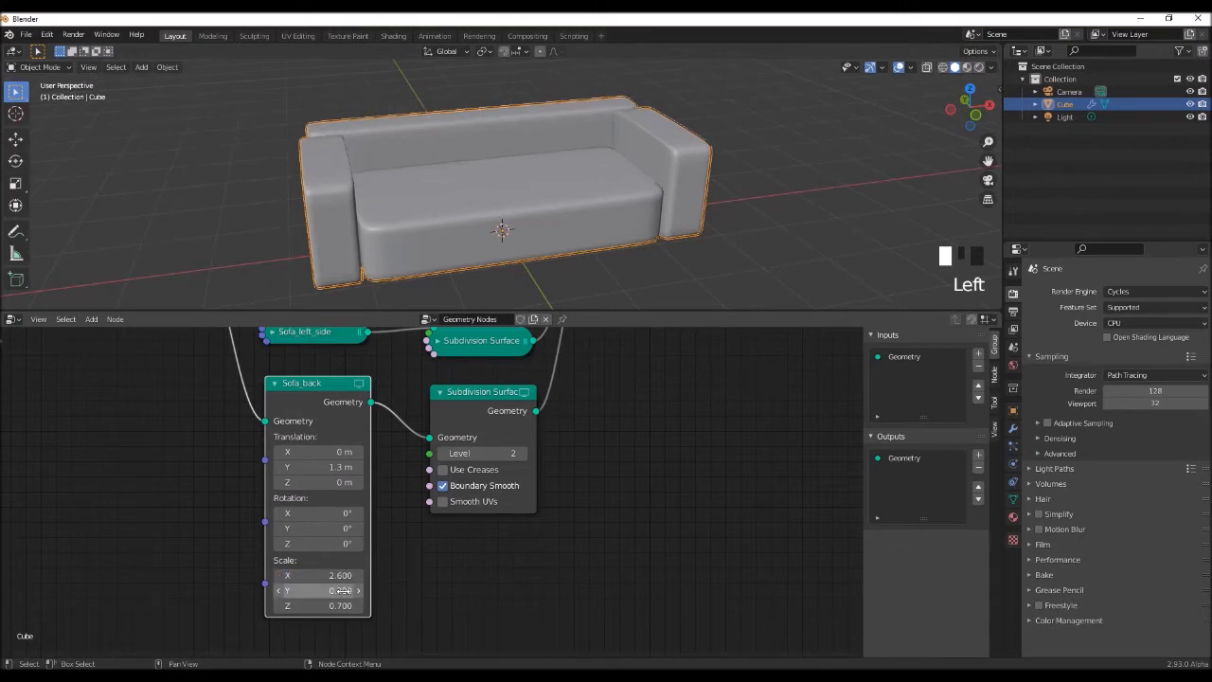
pyautogui.click(327, 605)
pyautogui.write('1')
pyautogui.press('Return')
pyautogui.moveTo(528, 304); pyautogui.dragTo(555, 252, button='middle')
pyautogui.scroll(-2, 472, 233)
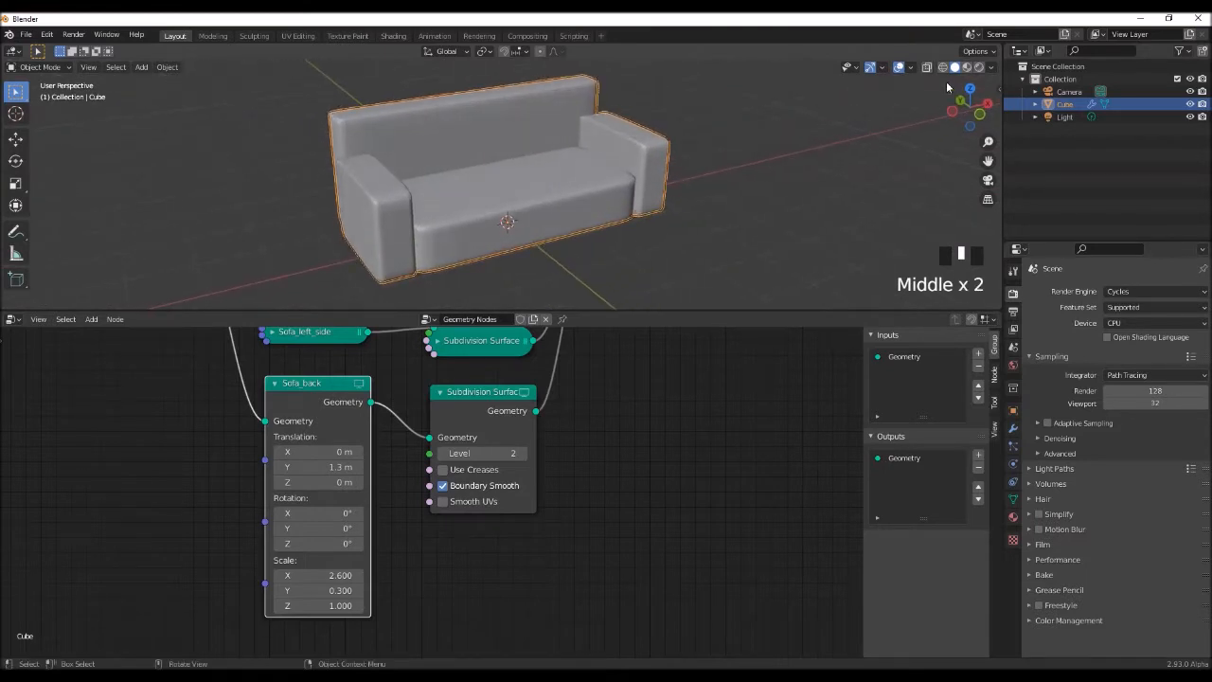
pyautogui.click(911, 67)
pyautogui.click(833, 283)
pyautogui.click(834, 283)
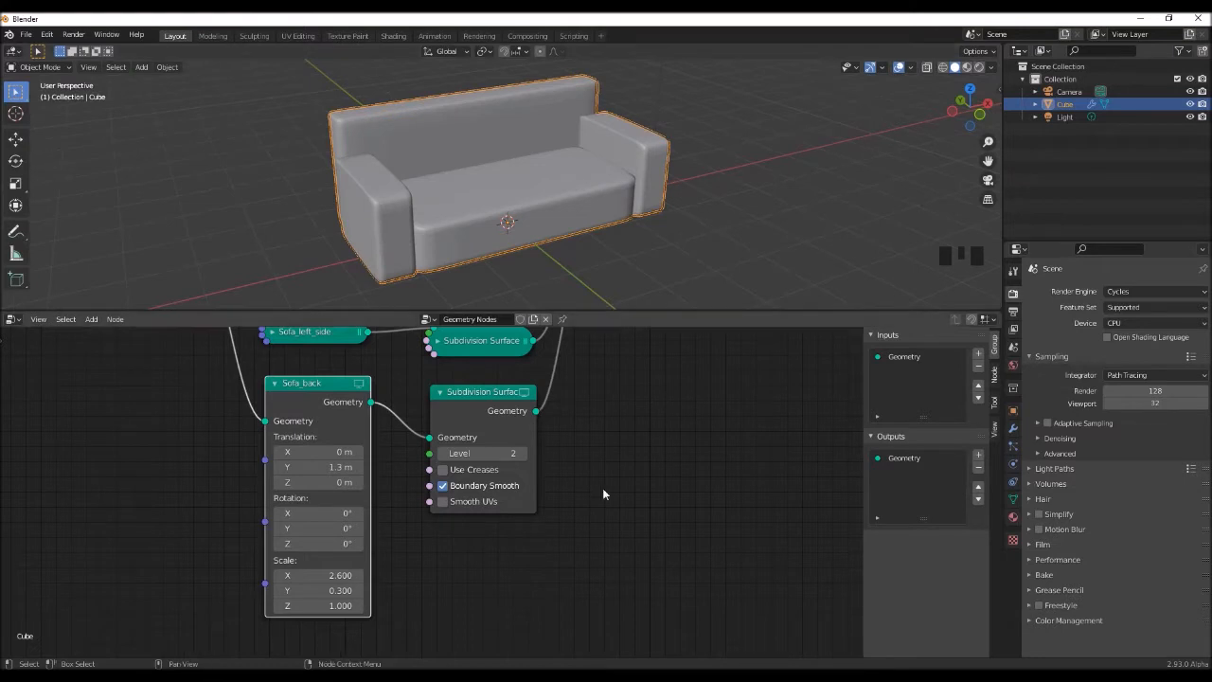
# Collapse the Sofa_back node and its Subdivision Surface node, and insert a duplicate Join Geometry node before Group Output.
pyautogui.click(440, 391)
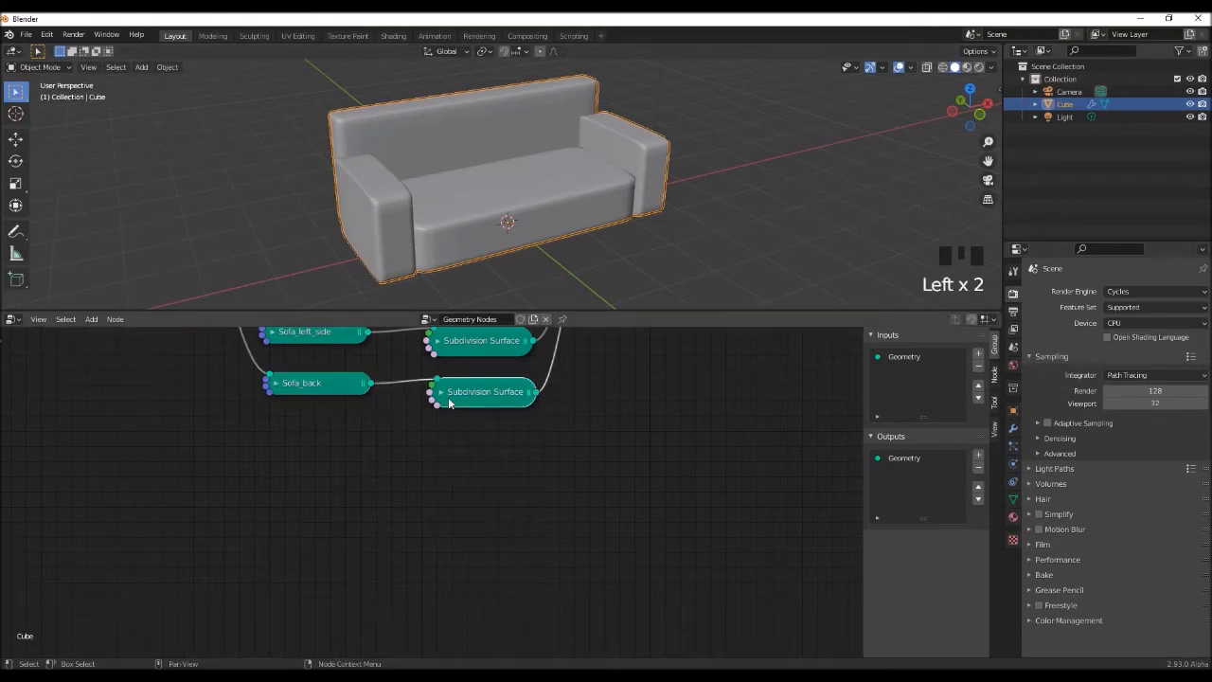
pyautogui.scroll(-3, 612, 413)
pyautogui.moveTo(612, 413); pyautogui.dragTo(515, 494, button='middle')
pyautogui.click(494, 401)
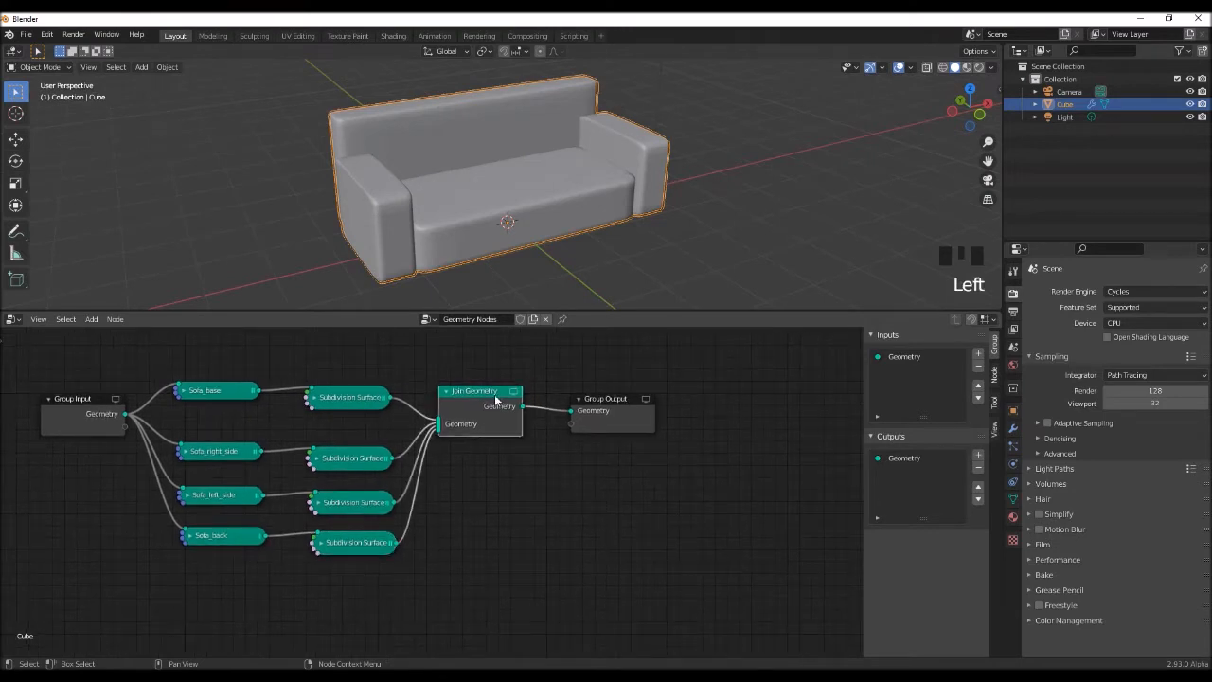
pyautogui.hotkey('shift', 'd')
pyautogui.click(626, 409)
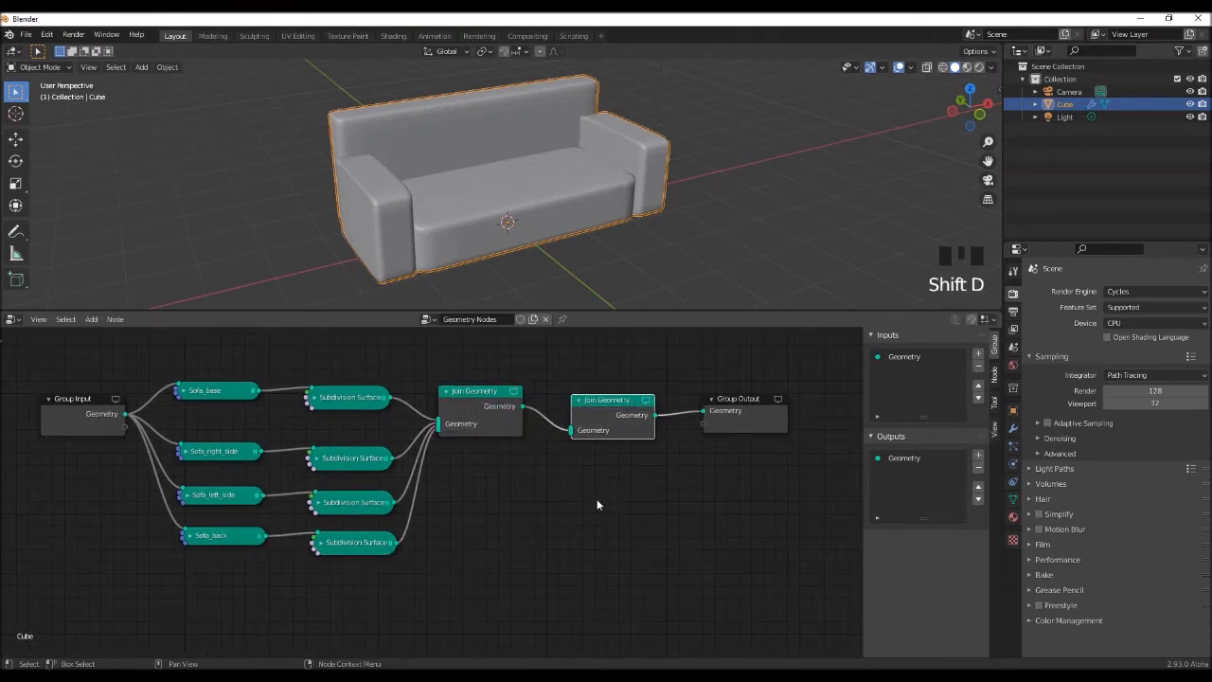
# Add a Point Distribute node fed by Group Input and link its output into the second Join Geometry node.
pyautogui.moveTo(564, 542); pyautogui.dragTo(550, 532, button='middle')
pyautogui.click(549, 532)
pyautogui.hotkey('shift', 'a')
pyautogui.write('poi')
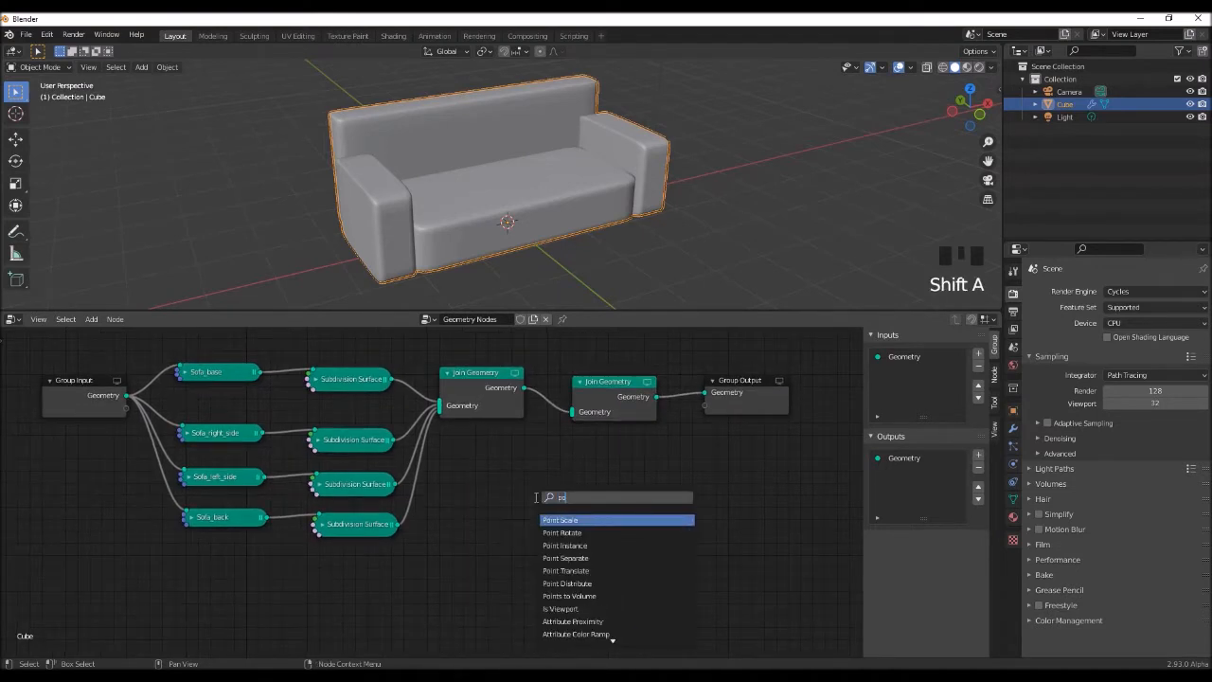
pyautogui.click(568, 583)
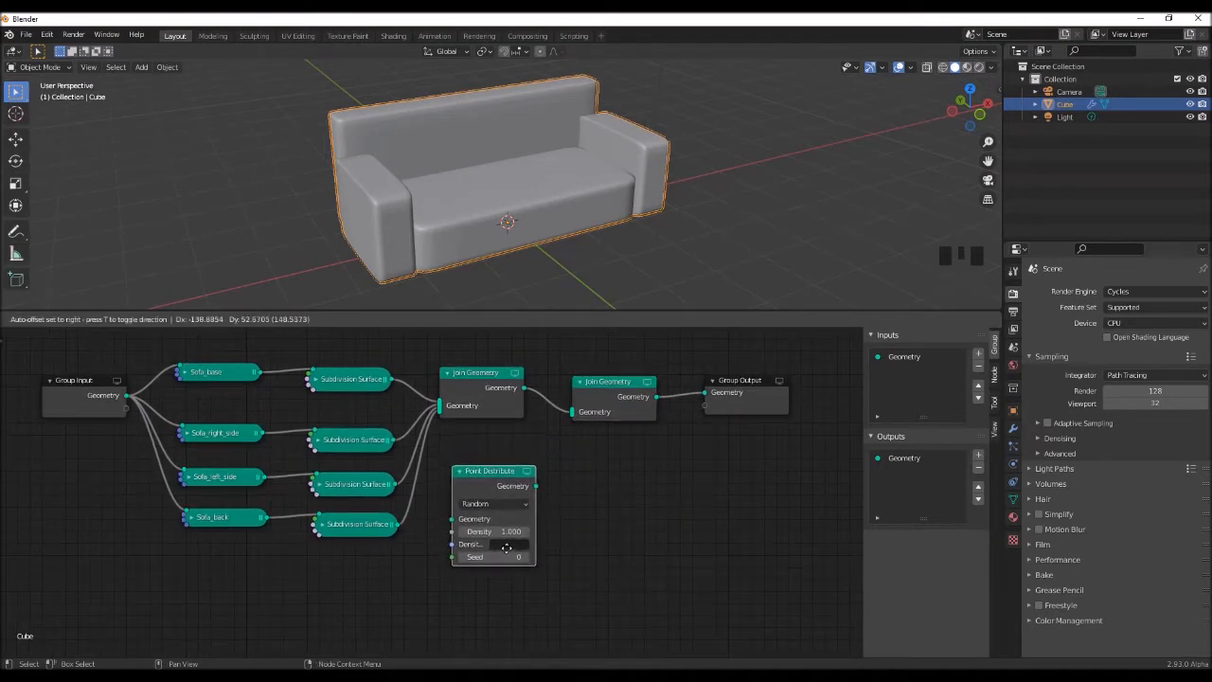
pyautogui.click(507, 561)
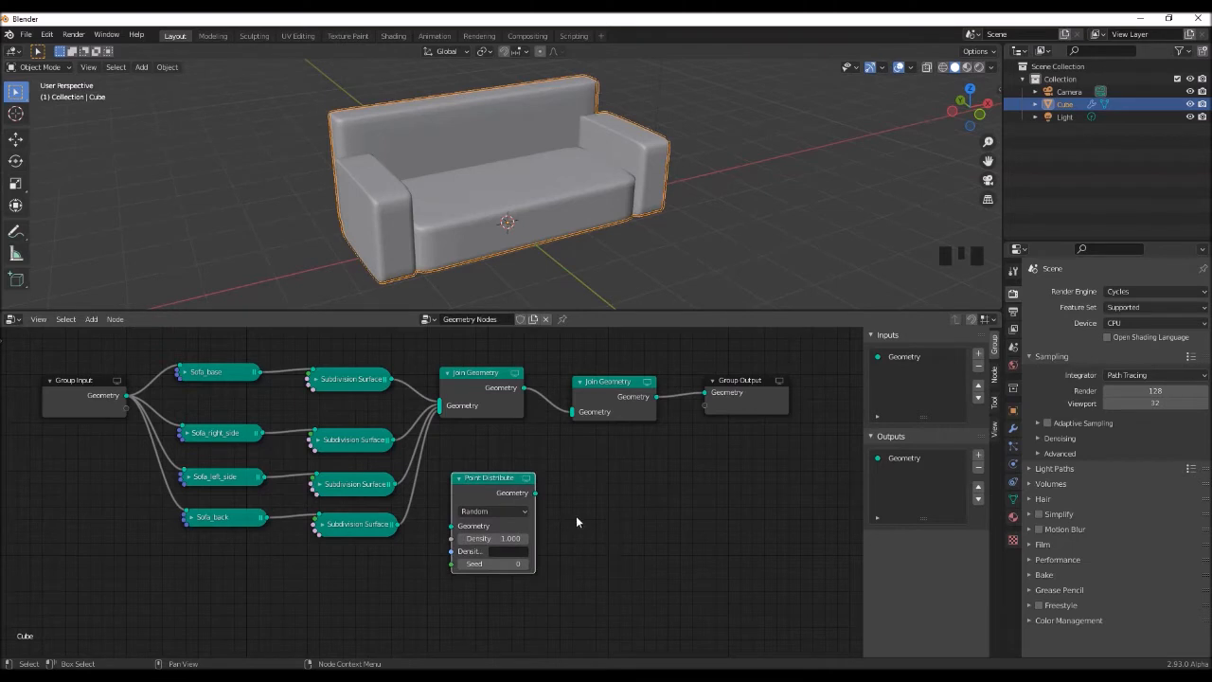
pyautogui.moveTo(124, 398); pyautogui.dragTo(452, 526)
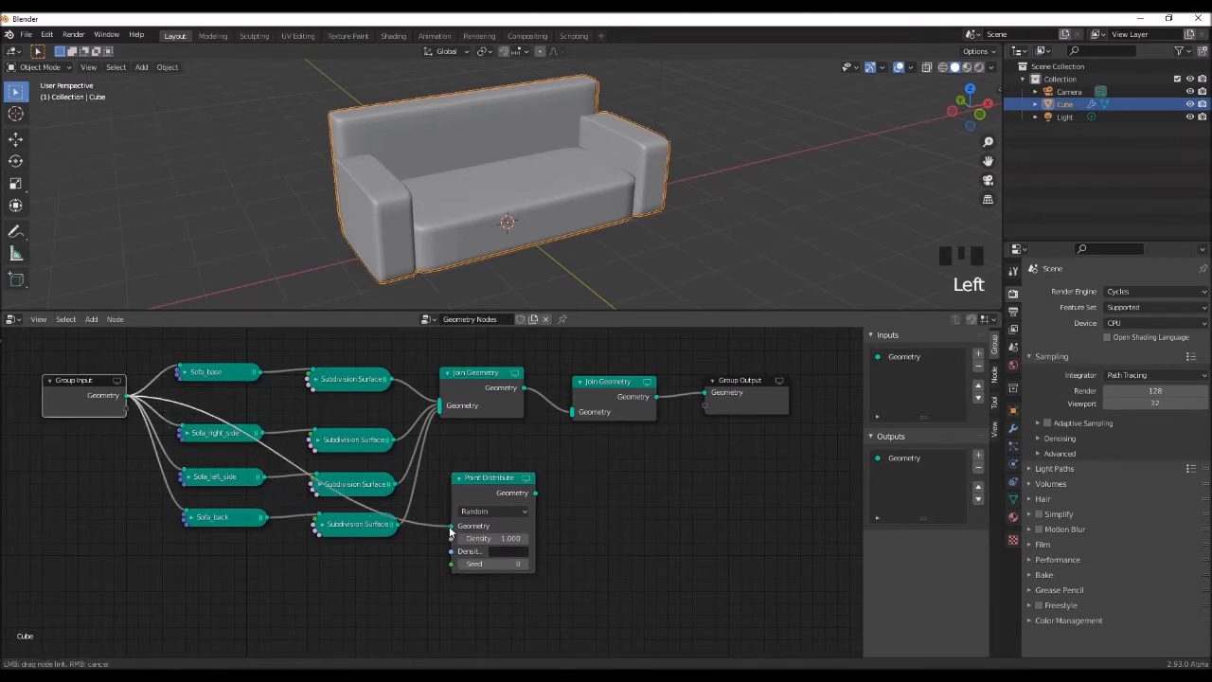
pyautogui.moveTo(536, 493); pyautogui.dragTo(573, 412)
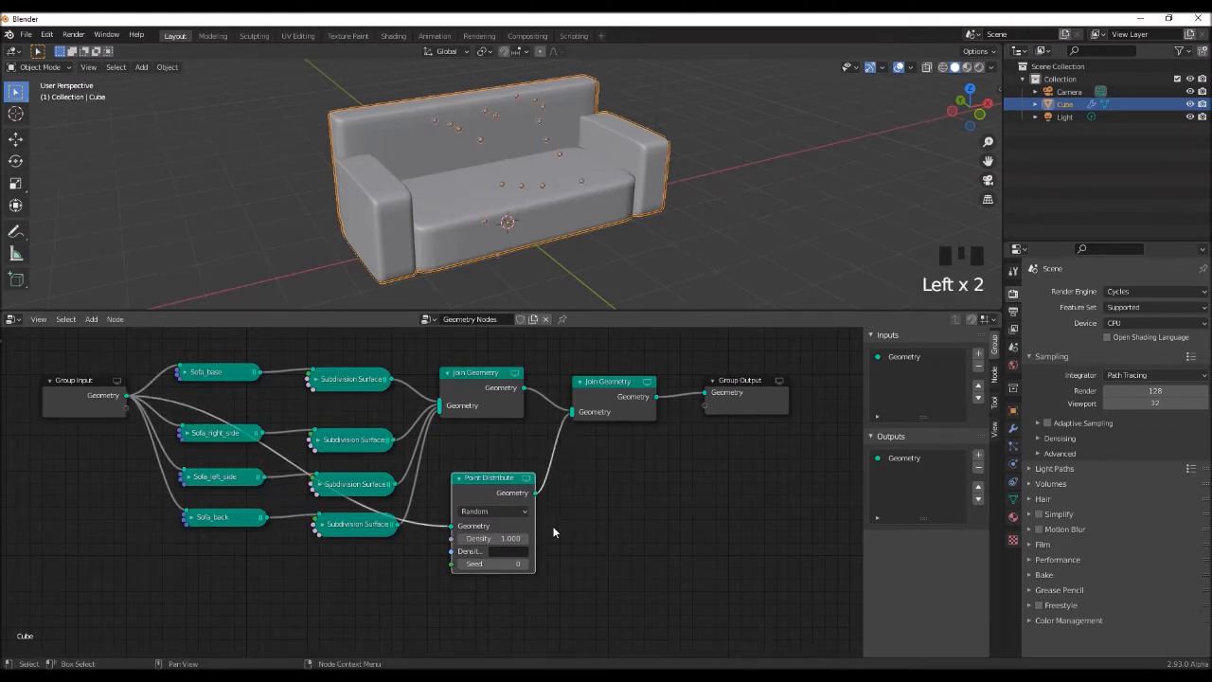
# Set the Point Distribute node's distribution method to Poisson Disk.
pyautogui.click(493, 511)
pyautogui.click(493, 526)
pyautogui.moveTo(627, 279); pyautogui.dragTo(630, 269, button='middle')
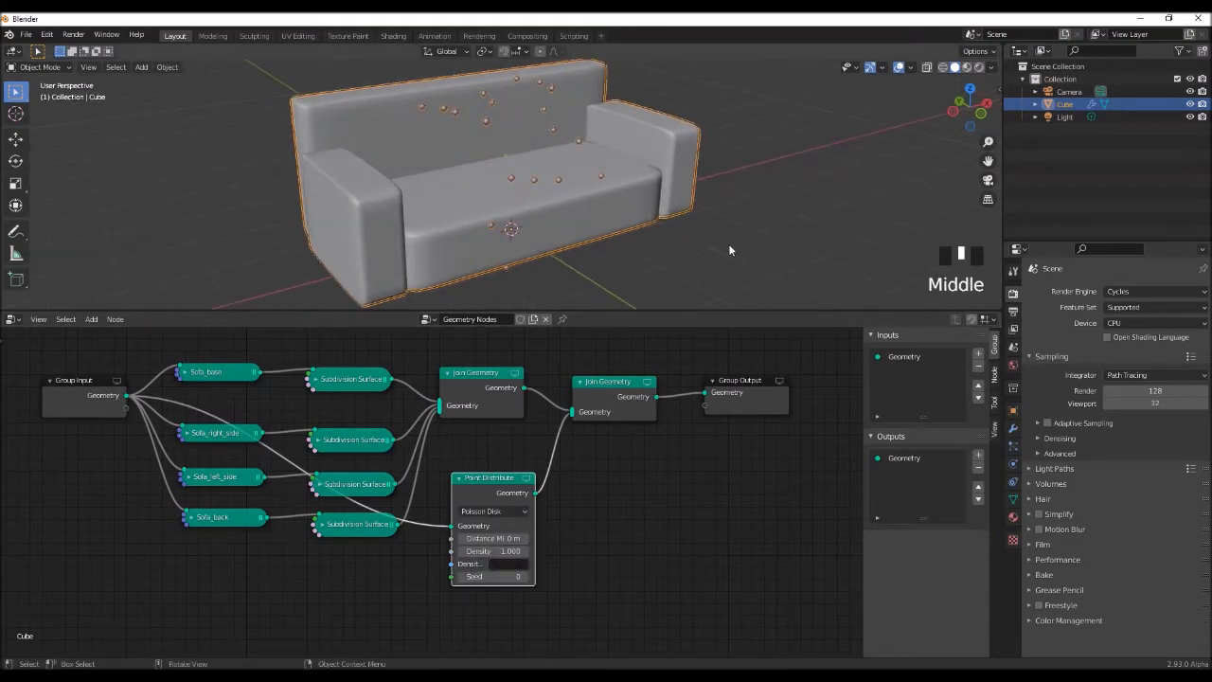
# Add a cylinder with 16 vertices, a 0.1 m radius and a 0.25 m depth.
pyautogui.hotkey('shift', 'a')
pyautogui.click(789, 310)
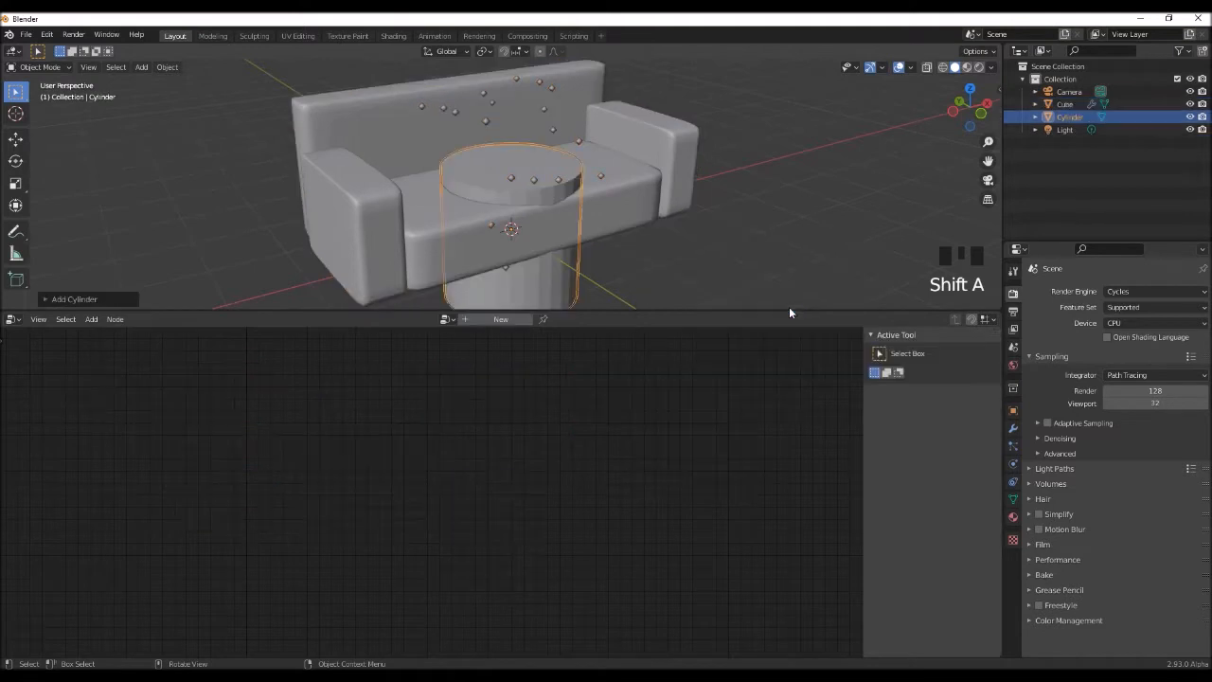
pyautogui.click(45, 299)
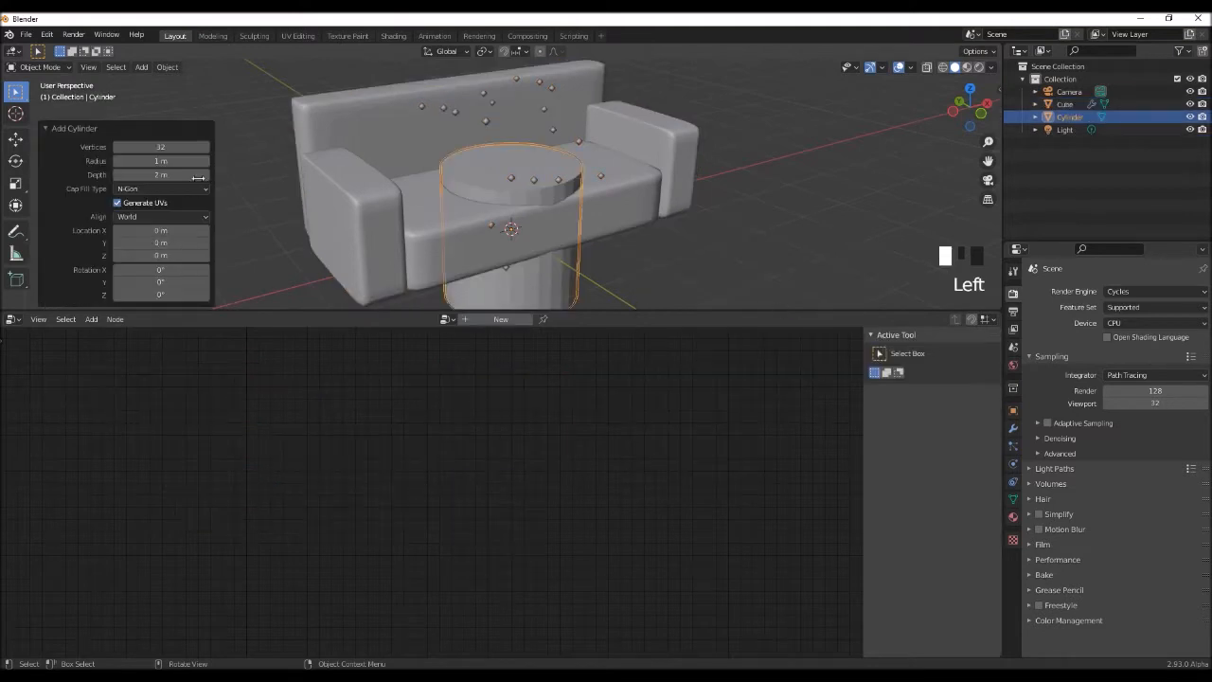
pyautogui.click(178, 147)
pyautogui.write('16')
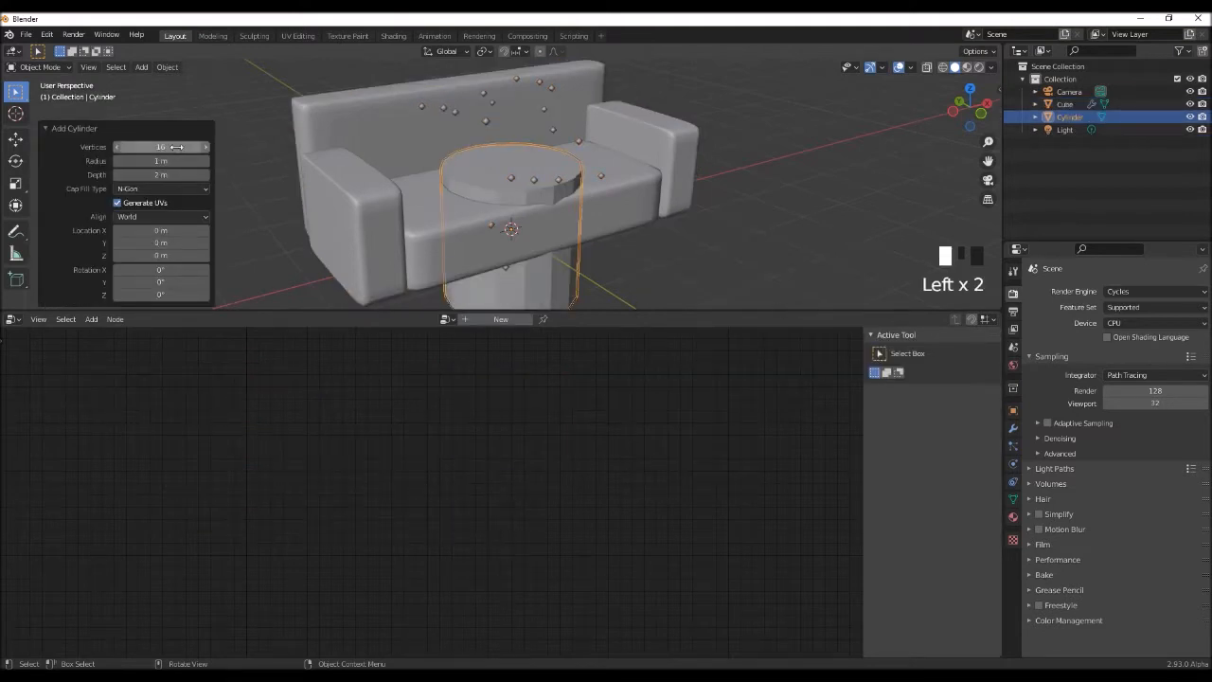
pyautogui.click(176, 160)
pyautogui.write('0.1')
pyautogui.press('Return')
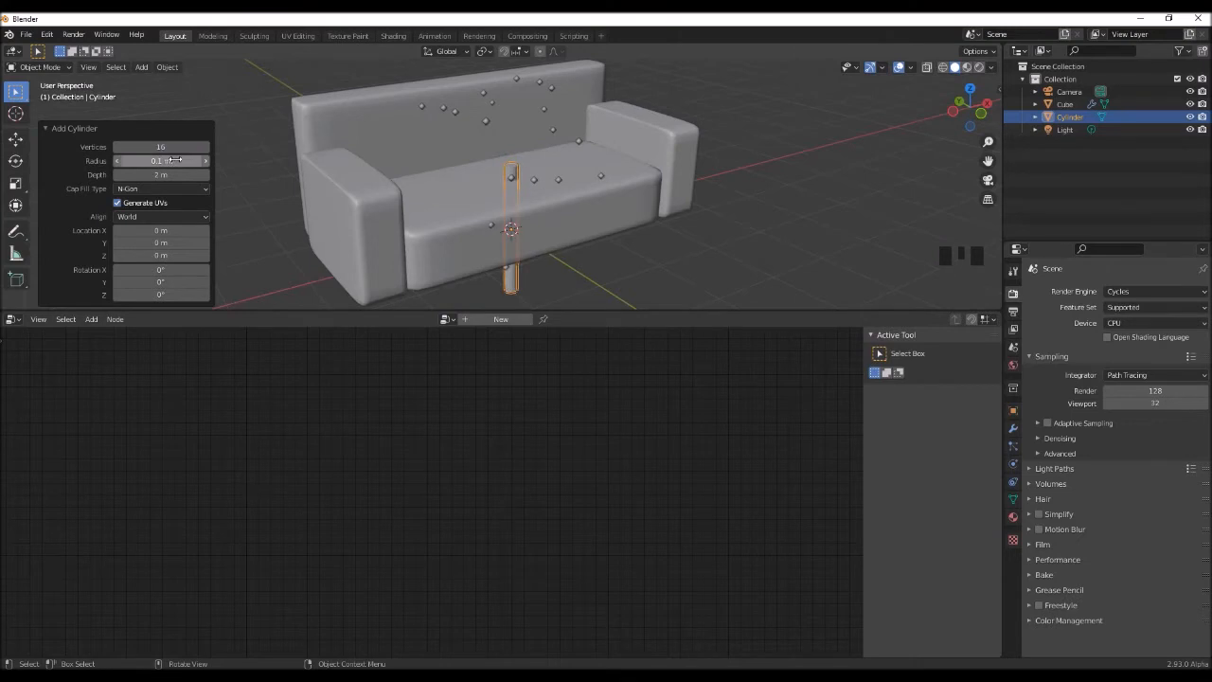
pyautogui.click(171, 175)
pyautogui.write('0.25')
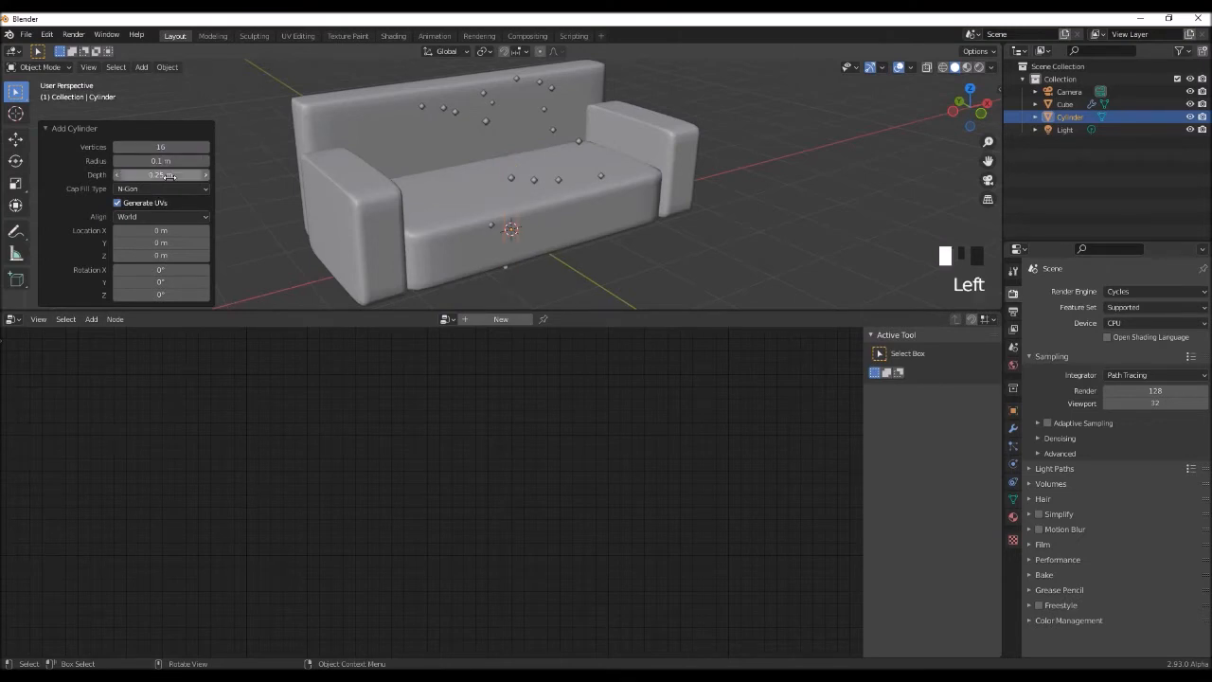
pyautogui.press('Return')
# Move the new cylinder 4 m along the X axis, clear of the sofa.
pyautogui.moveTo(597, 253); pyautogui.dragTo(576, 271, button='middle')
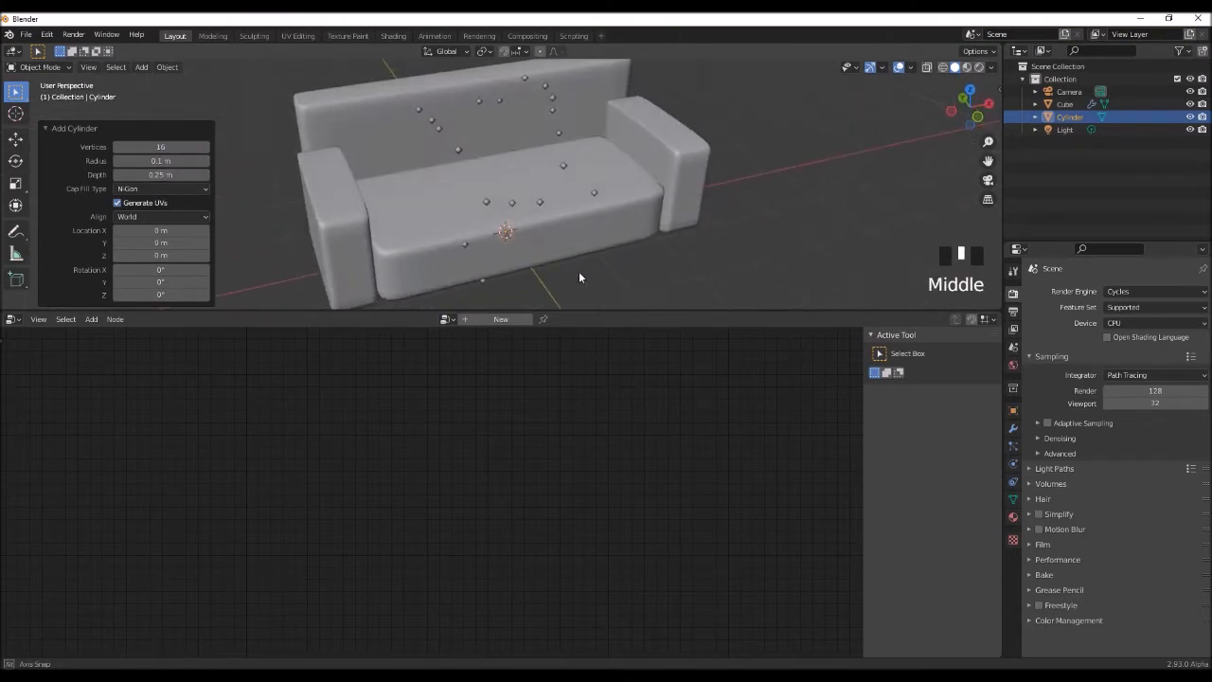
pyautogui.moveTo(658, 238); pyautogui.dragTo(674, 257, button='middle')
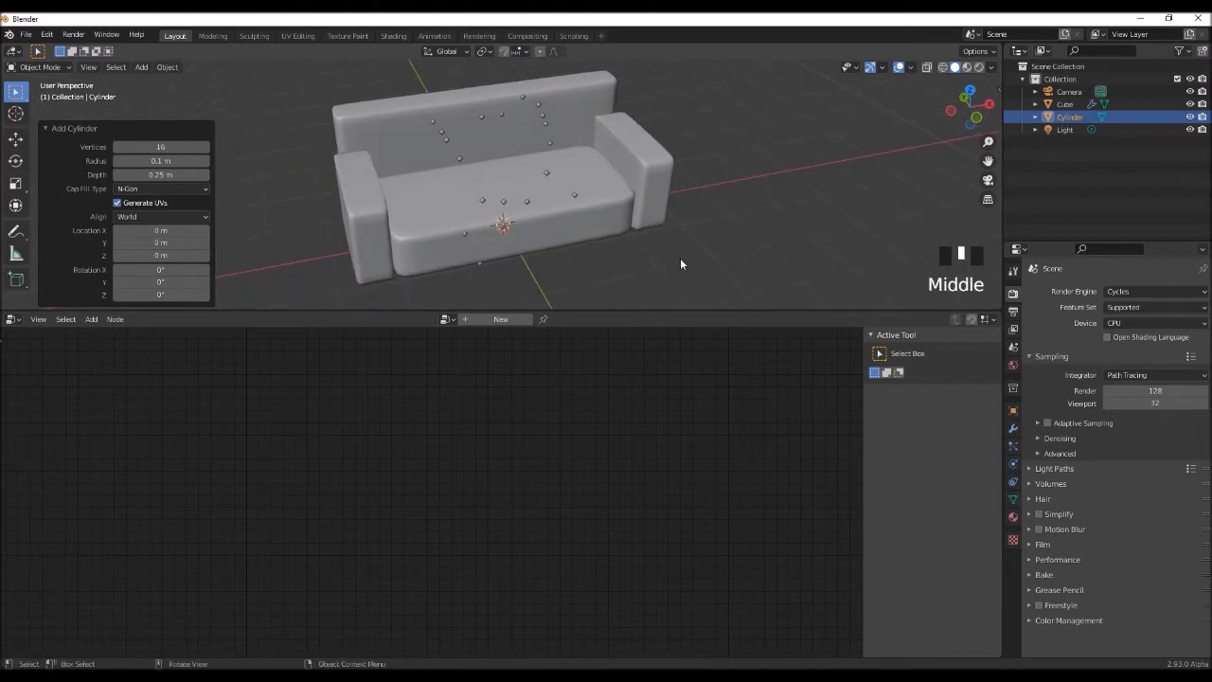
pyautogui.press('g')
pyautogui.press('x')
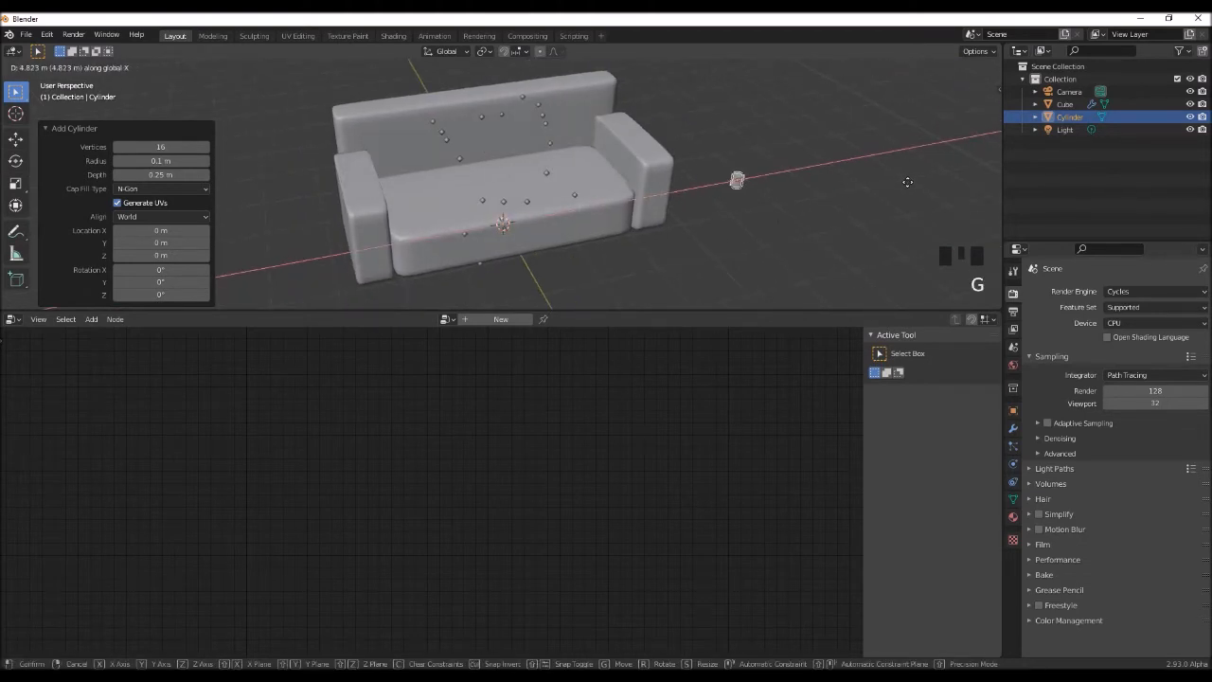
pyautogui.write('4')
pyautogui.press('Return')
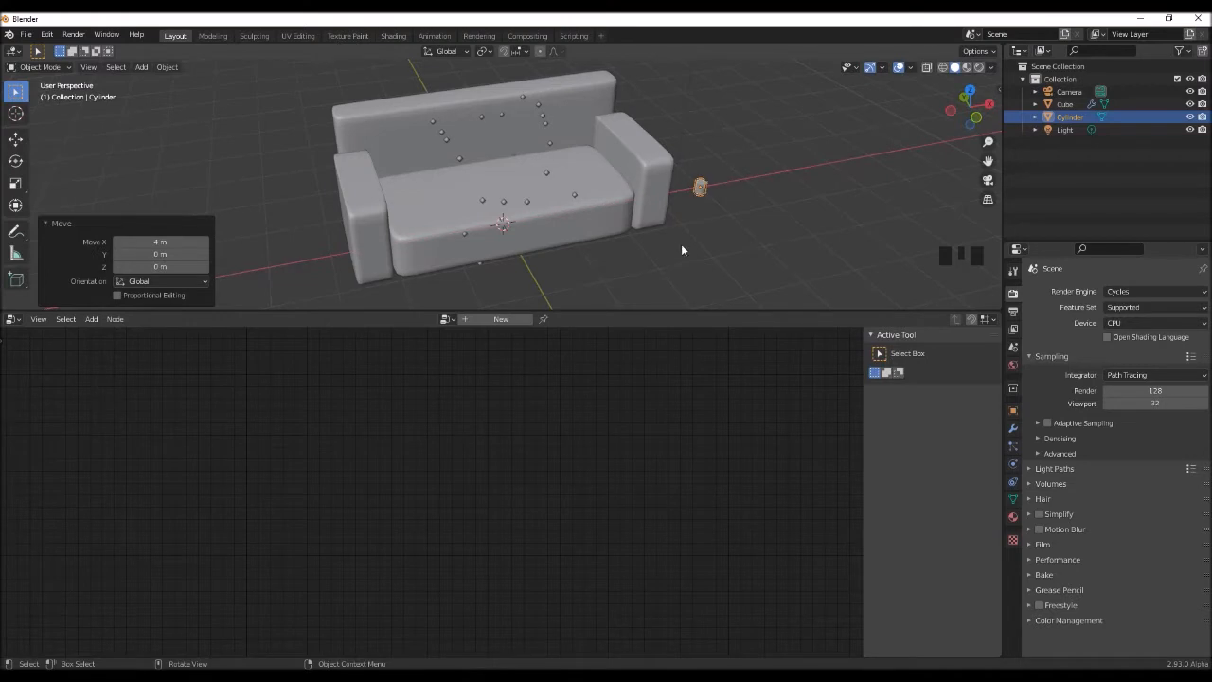
# Apply smooth shading to the small cylinder beside the sofa.
pyautogui.click(576, 226)
pyautogui.click(701, 193)
pyautogui.scroll(2, 713, 191)
pyautogui.rightClick(813, 204)
pyautogui.click(814, 205)
pyautogui.moveTo(793, 206); pyautogui.dragTo(566, 238, button='middle')
pyautogui.scroll(-2, 584, 236)
# Insert a Point Instance node between the sofa's Point Distribute and second Join Geometry nodes, with the cylinder as its object.
pyautogui.click(566, 238)
pyautogui.scroll(1, 602, 530)
pyautogui.moveTo(603, 529); pyautogui.dragTo(547, 518, button='middle')
pyautogui.hotkey('shift', 'a')
pyautogui.click(516, 450)
pyautogui.write('poi')
pyautogui.click(578, 499)
pyautogui.click(533, 459)
pyautogui.moveTo(685, 494); pyautogui.dragTo(532, 504, button='middle')
pyautogui.scroll(1, 535, 515)
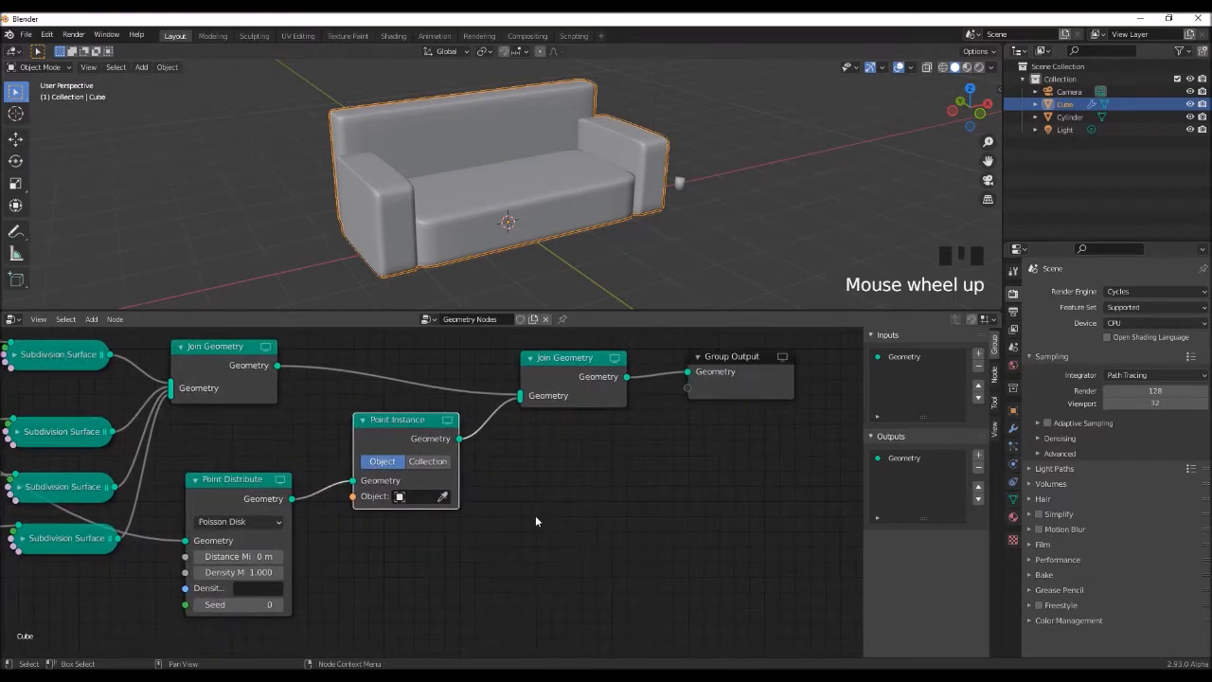
pyautogui.click(462, 485)
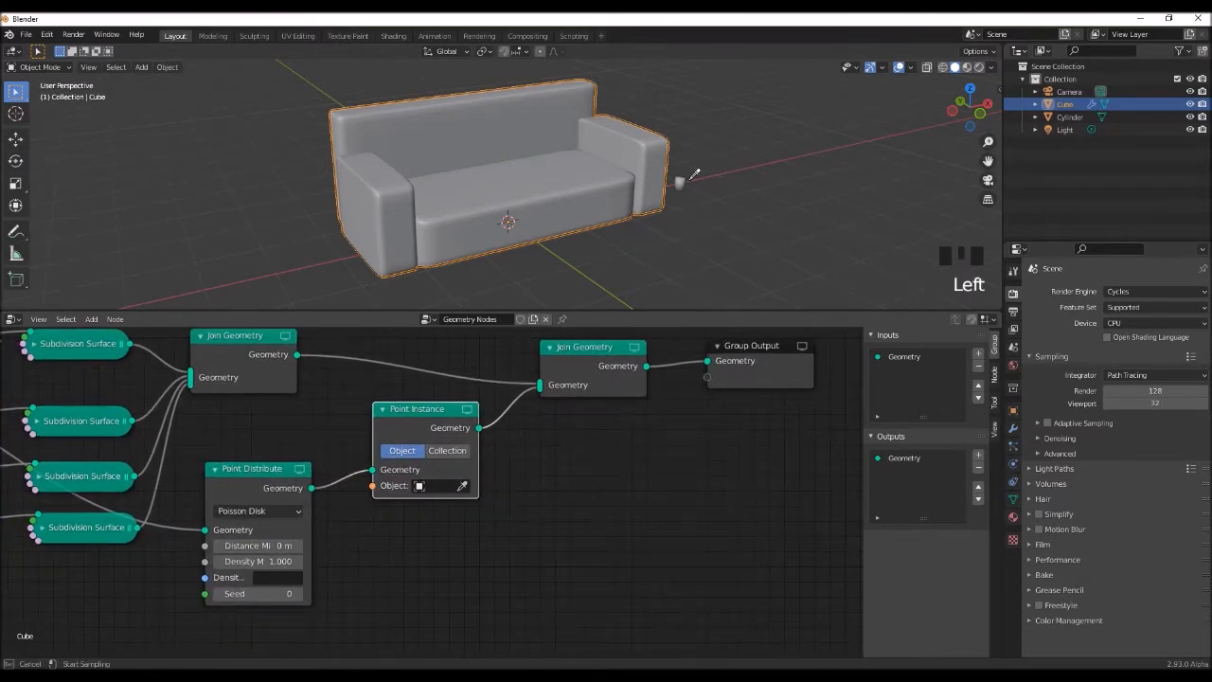
pyautogui.click(680, 182)
# Set the Point Distribute node's minimum distance to 2 m and its density attribute to position.
pyautogui.moveTo(419, 566); pyautogui.dragTo(511, 554, button='middle')
pyautogui.click(373, 535)
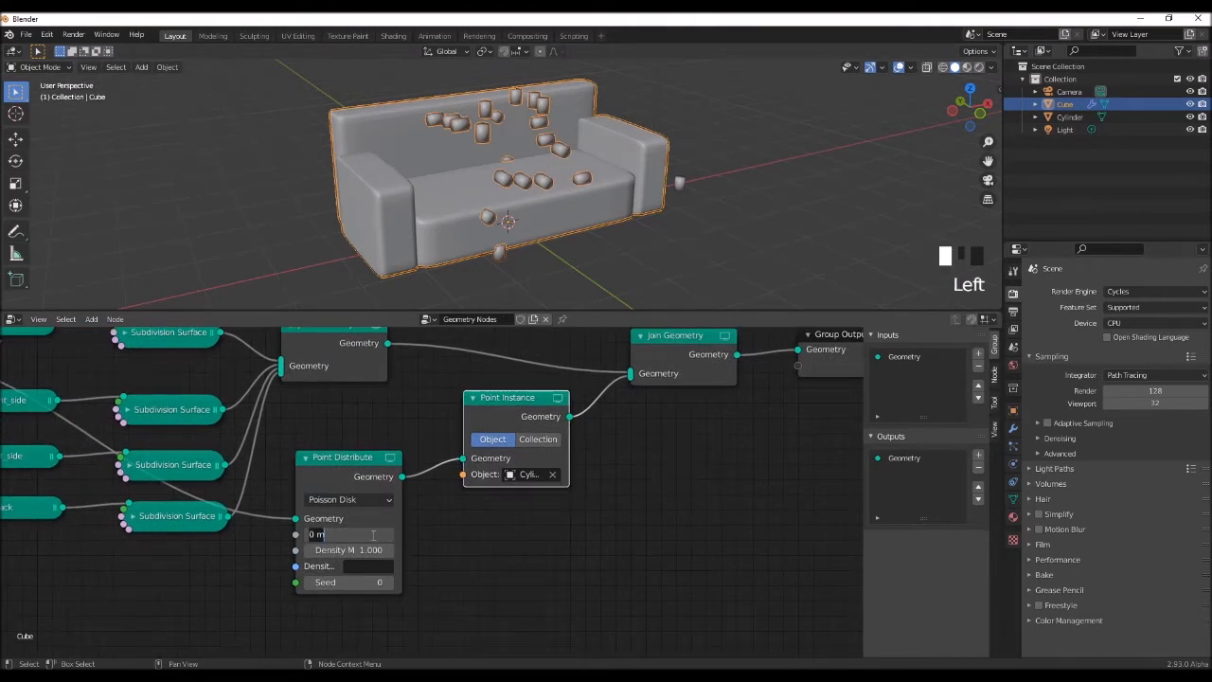
pyautogui.write('0.5')
pyautogui.press('Return')
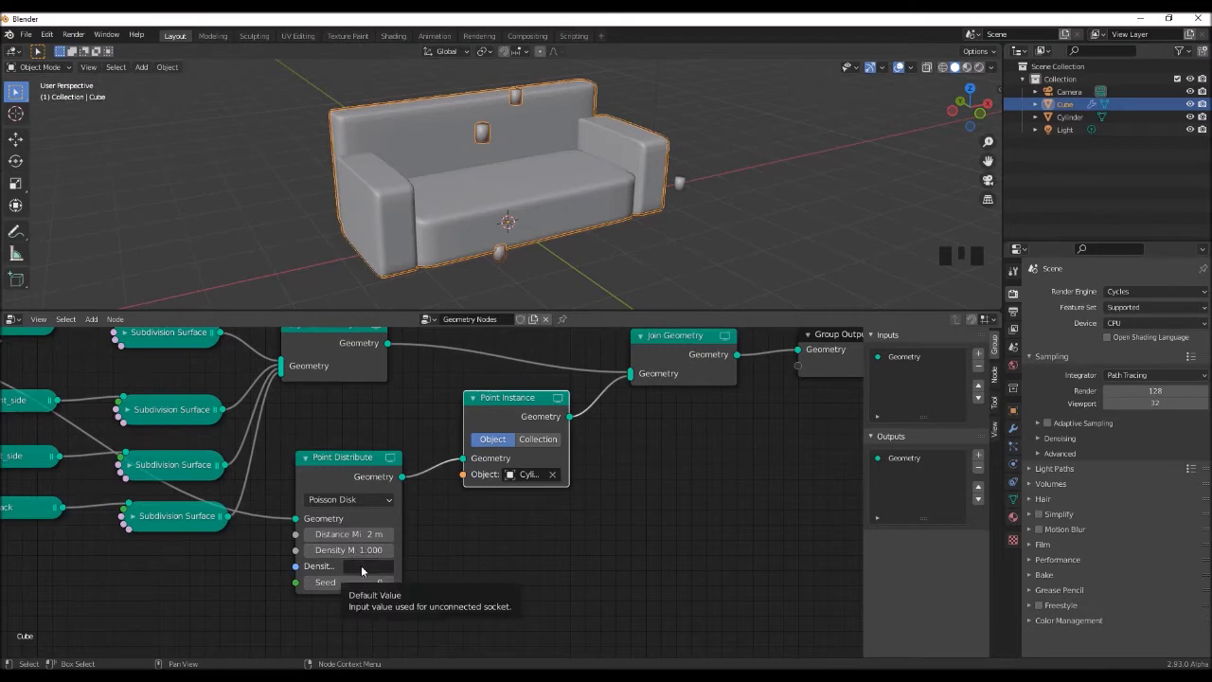
pyautogui.click(364, 566)
pyautogui.click(365, 453)
pyautogui.moveTo(582, 237); pyautogui.dragTo(559, 265, button='middle')
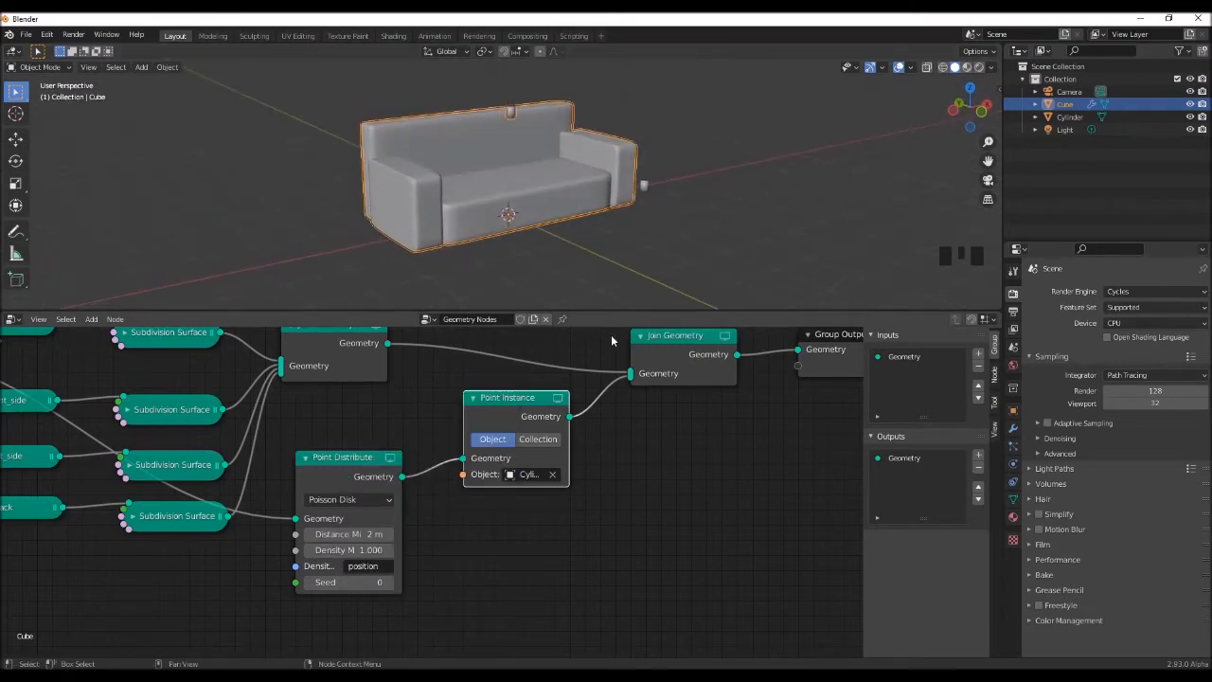
# Insert a Transform node between the Point Instance node and the second Join Geometry node.
pyautogui.scroll(-1, 524, 550)
pyautogui.moveTo(616, 494); pyautogui.dragTo(561, 508, button='middle')
pyautogui.moveTo(489, 453); pyautogui.dragTo(462, 461)
pyautogui.scroll(-3, 508, 511)
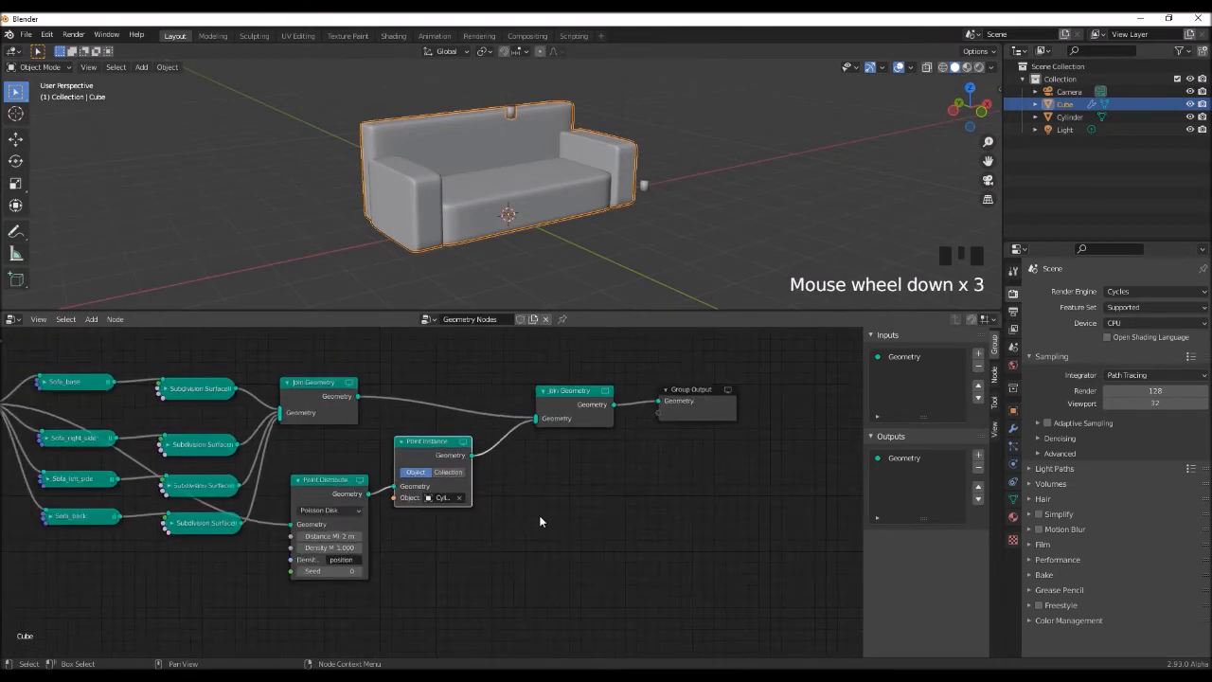
pyautogui.hotkey('shift', 'a')
pyautogui.write('tran')
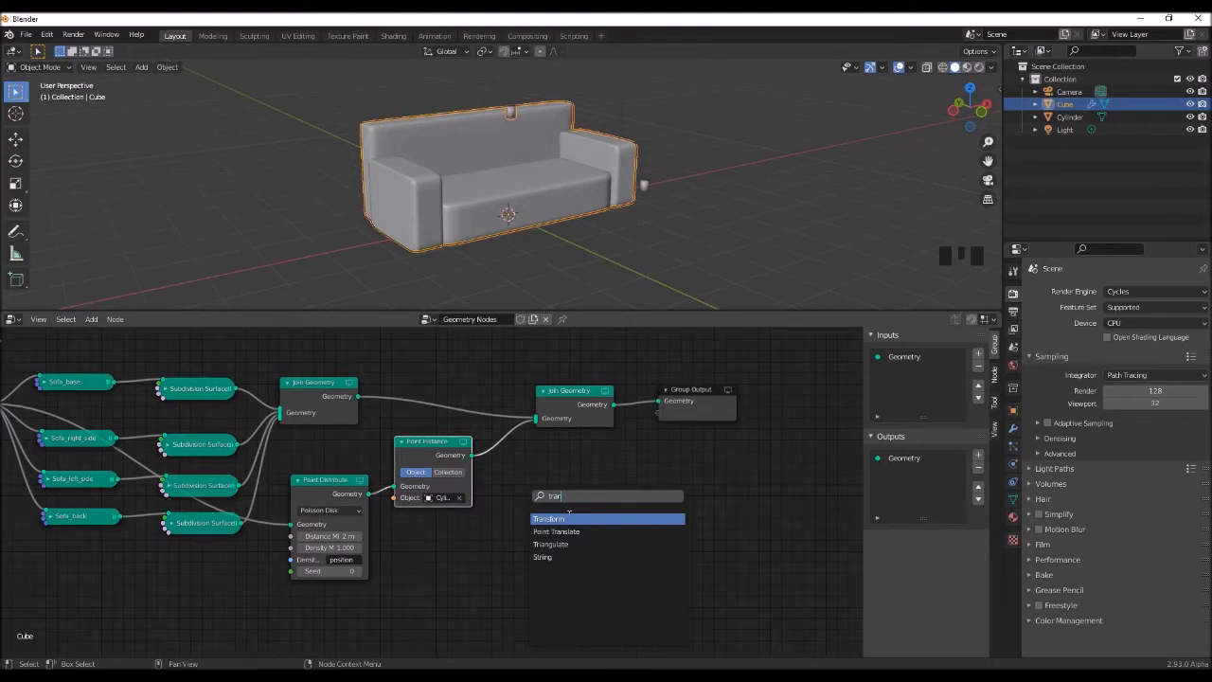
pyautogui.click(568, 516)
pyautogui.click(534, 457)
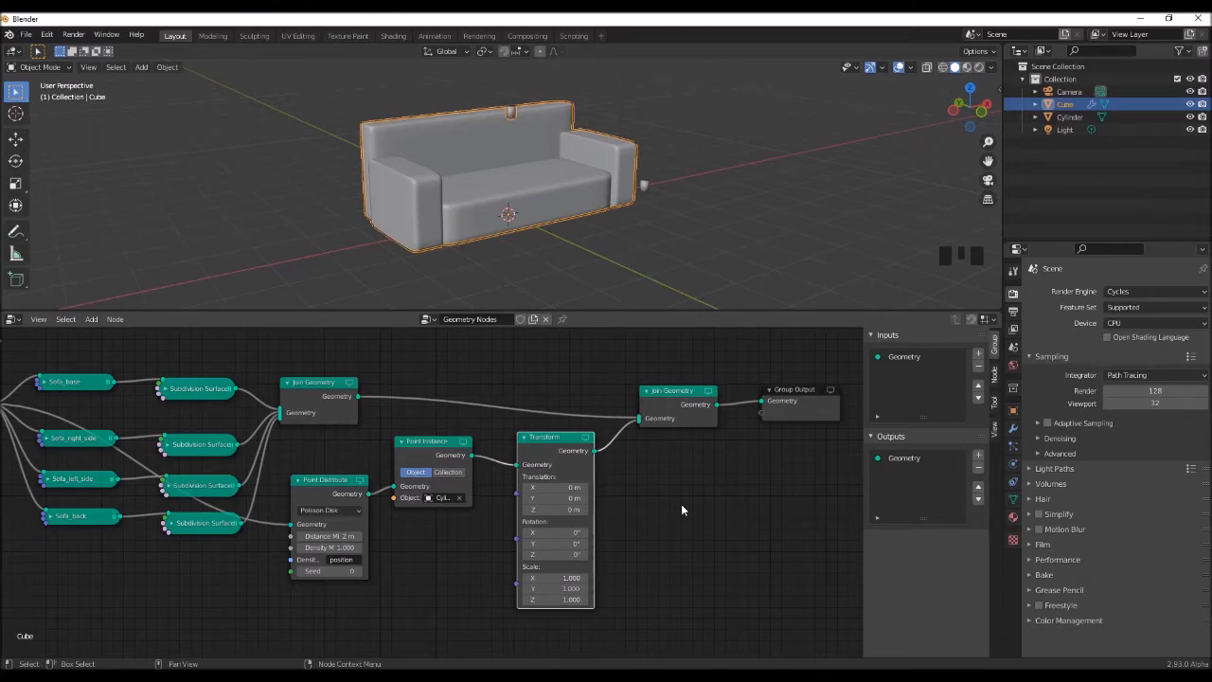
# Collapse the Point Instance and Point Distribute nodes, and set the Transform node's translation to X 1.84 m, Y -0.85 m and Z -2 m.
pyautogui.scroll(3, 576, 519)
pyautogui.moveTo(709, 525); pyautogui.dragTo(622, 487, button='middle')
pyautogui.scroll(2, 532, 489)
pyautogui.click(211, 383)
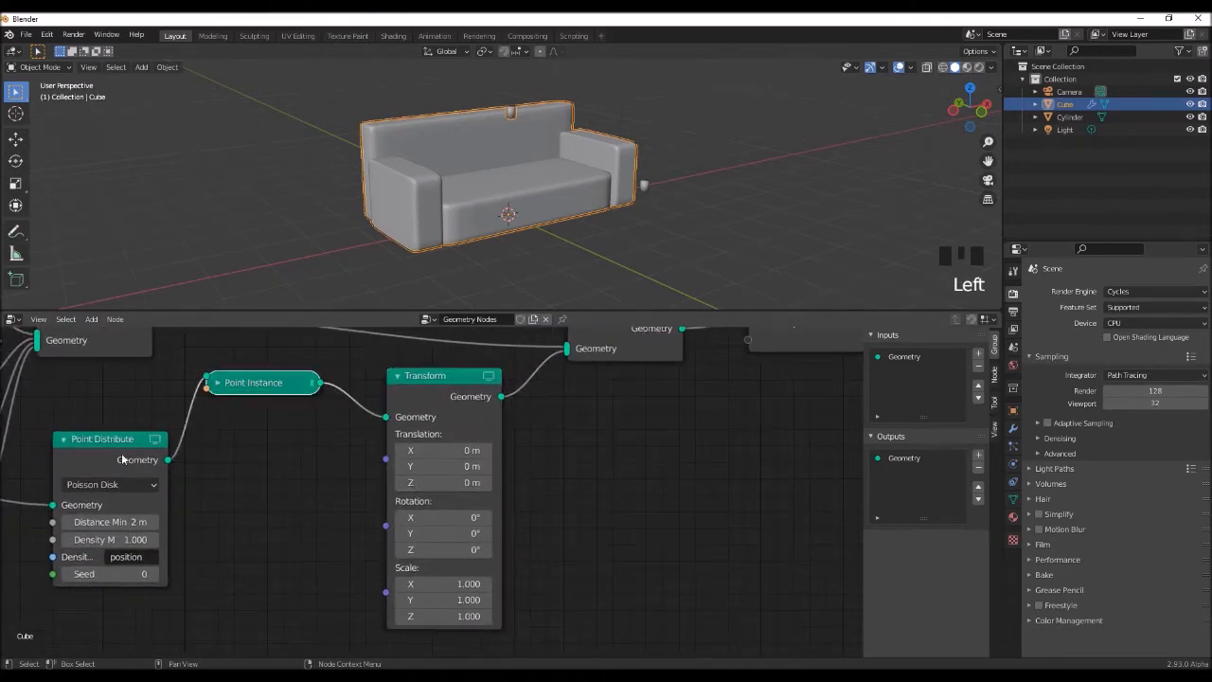
pyautogui.click(63, 439)
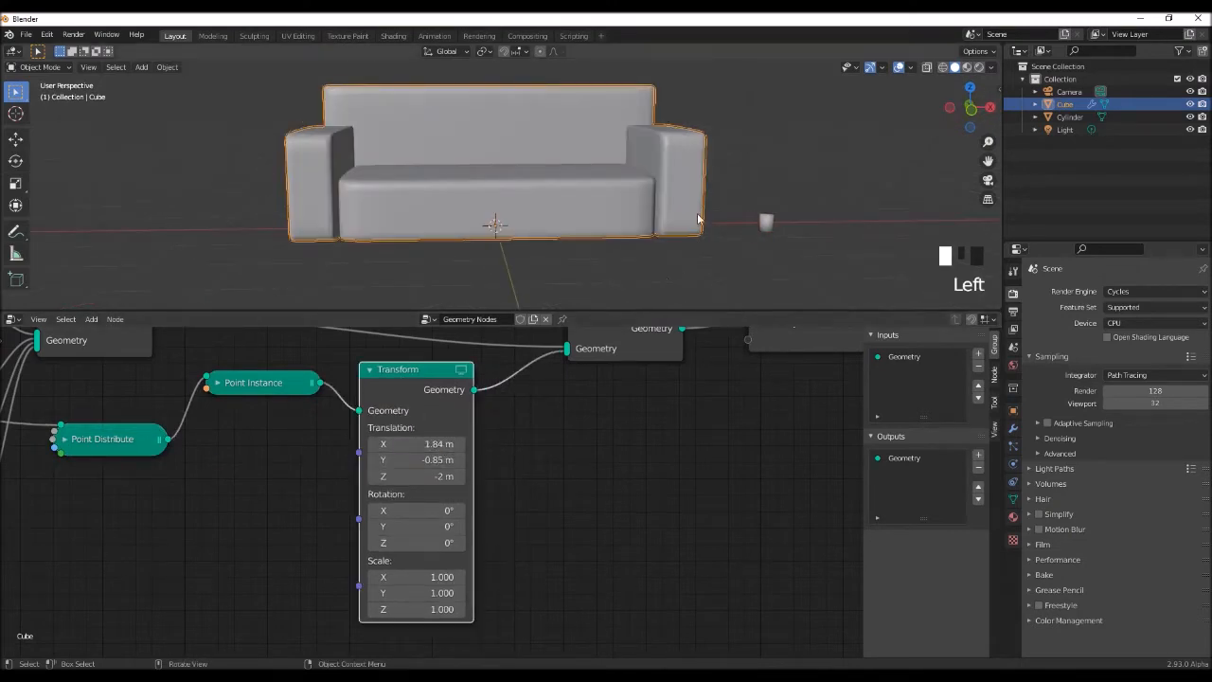
# Set the Transform node's X translation to 1.85 m while checking the leg from beneath the sofa.
pyautogui.moveTo(698, 225); pyautogui.dragTo(712, 180, button='middle')
pyautogui.scroll(-3, 417, 483)
pyautogui.moveTo(322, 494); pyautogui.dragTo(299, 533, button='middle')
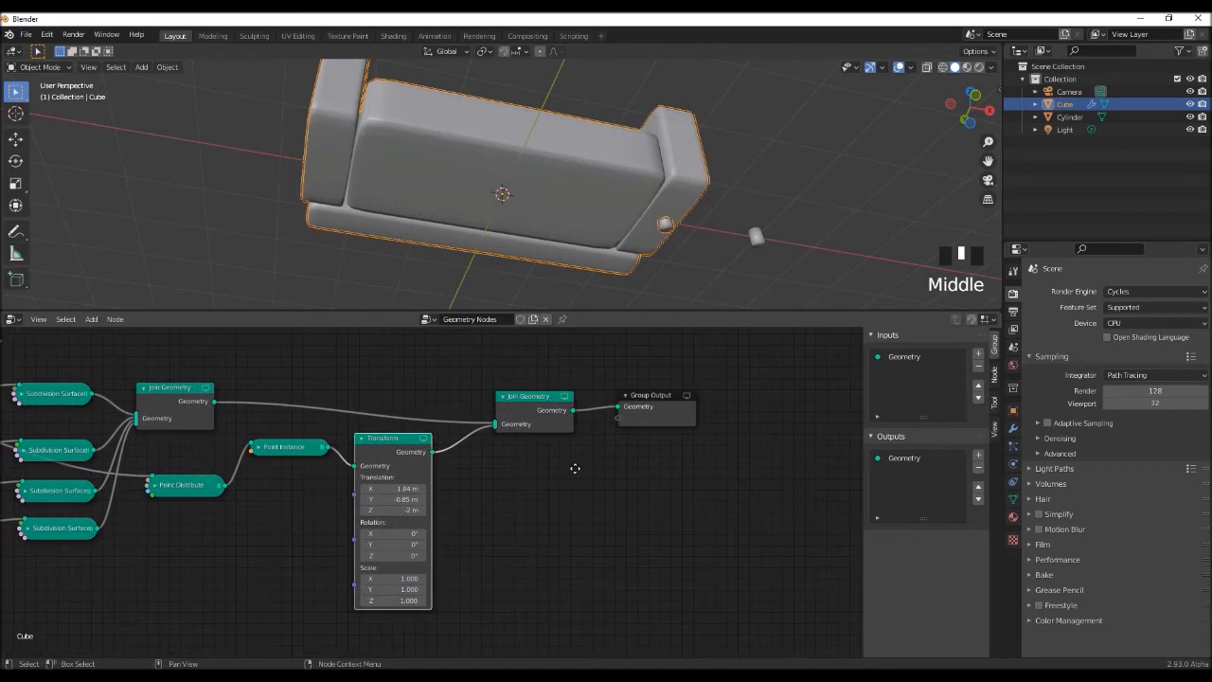
pyautogui.moveTo(663, 275); pyautogui.dragTo(676, 257, button='middle')
pyautogui.press('ctrl+KP_7')
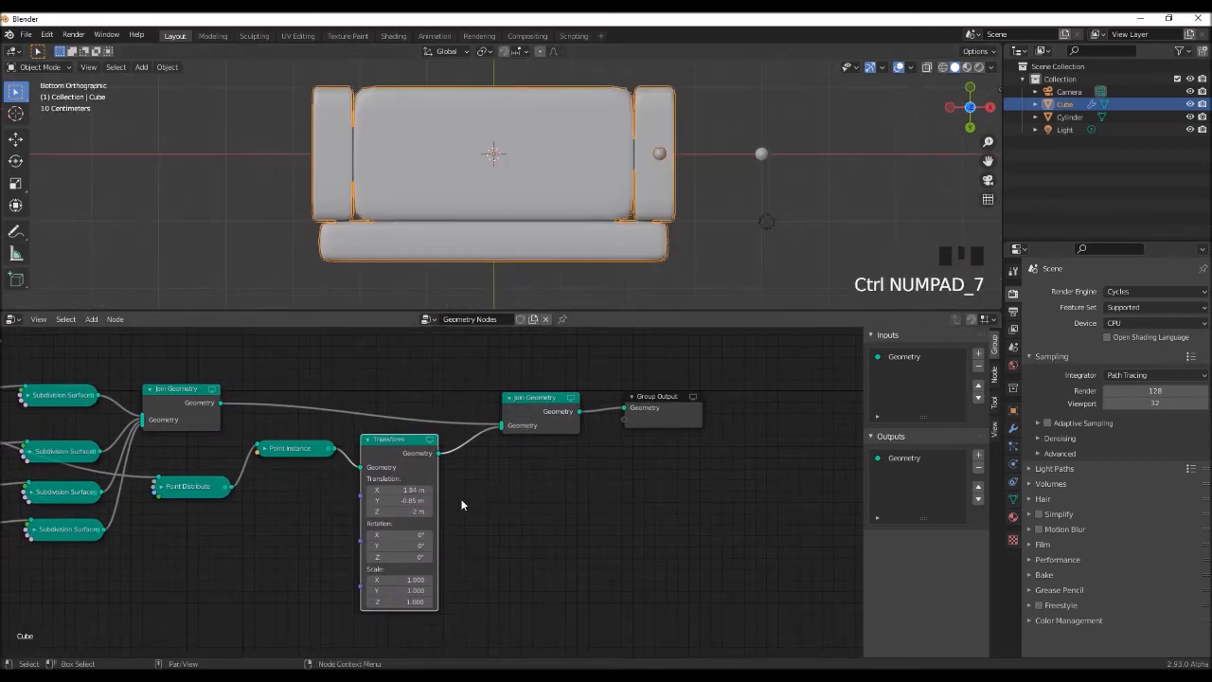
pyautogui.scroll(1, 398, 492)
pyautogui.click(403, 489)
pyautogui.write('1.85')
pyautogui.press('Return')
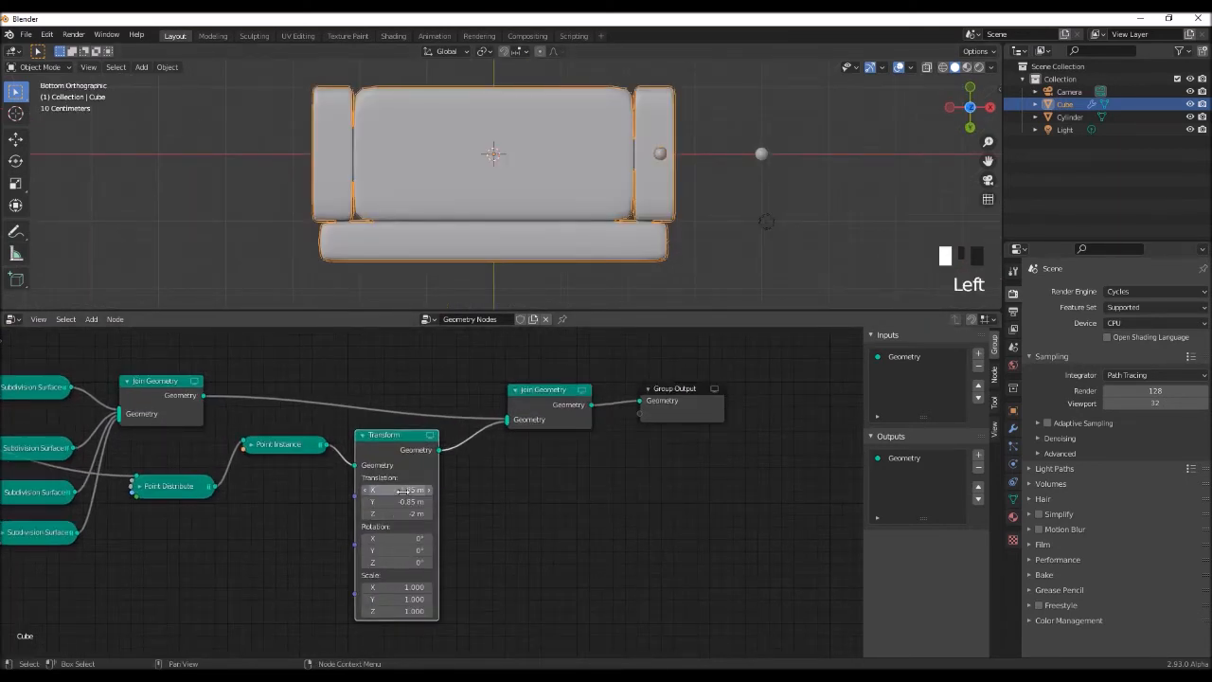
# Try an X translation of 1.55 m on the Transform node that positions the leg.
pyautogui.moveTo(687, 172); pyautogui.dragTo(704, 226, button='middle')
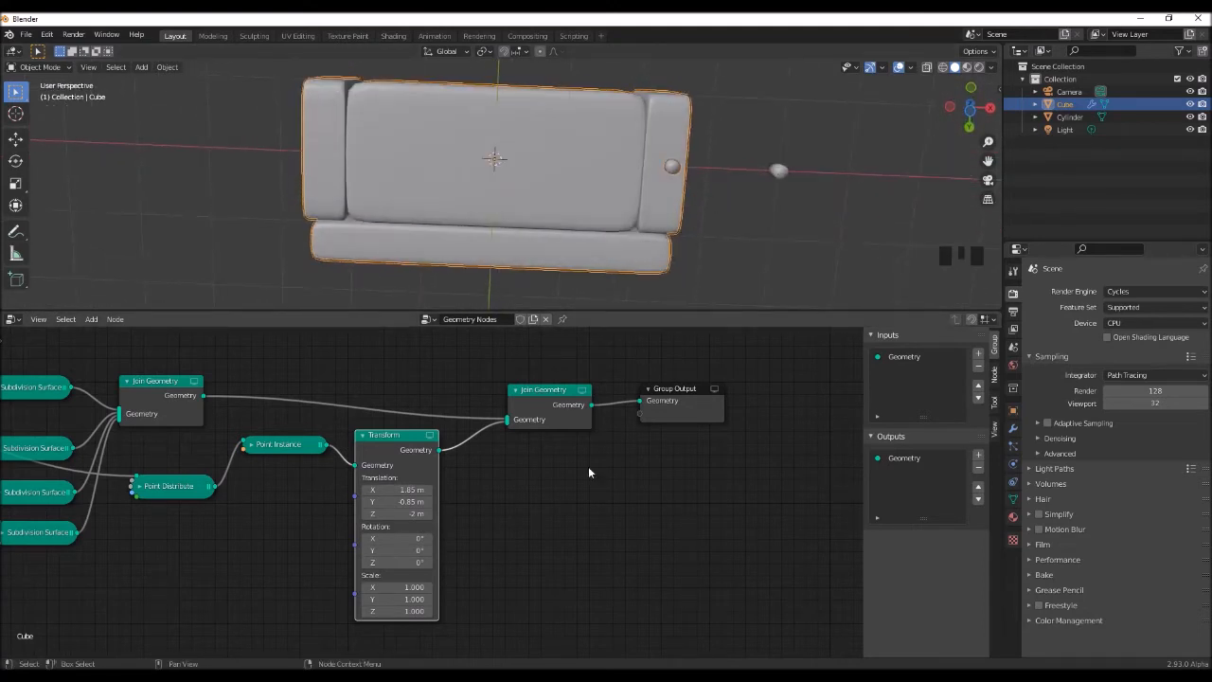
pyautogui.click(397, 490)
pyautogui.write('1.55')
pyautogui.press('Return')
pyautogui.moveTo(568, 204)
pyautogui.mouseDown(button='middle')
pyautogui.moveTo(577, 231)
pyautogui.moveTo(568, 192)
pyautogui.mouseUp(button='middle')
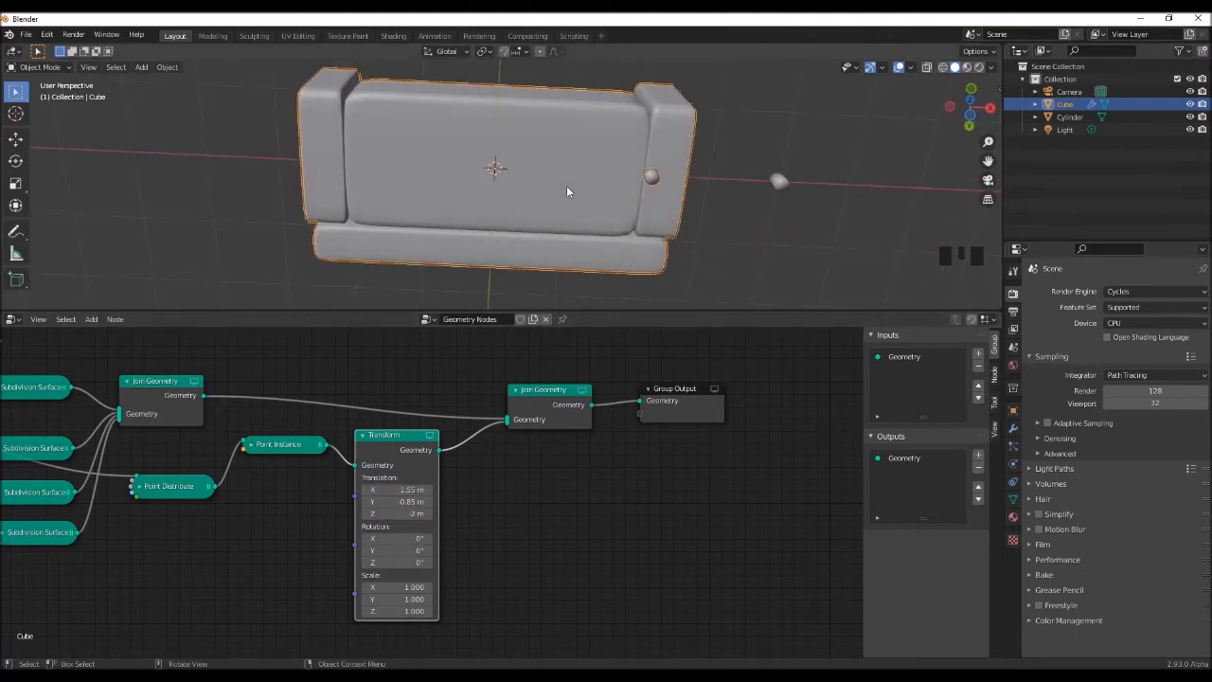
# Expand the Point Distribute node to review its settings and collapse it again.
pyautogui.moveTo(279, 528); pyautogui.dragTo(350, 495, button='middle')
pyautogui.click(210, 458)
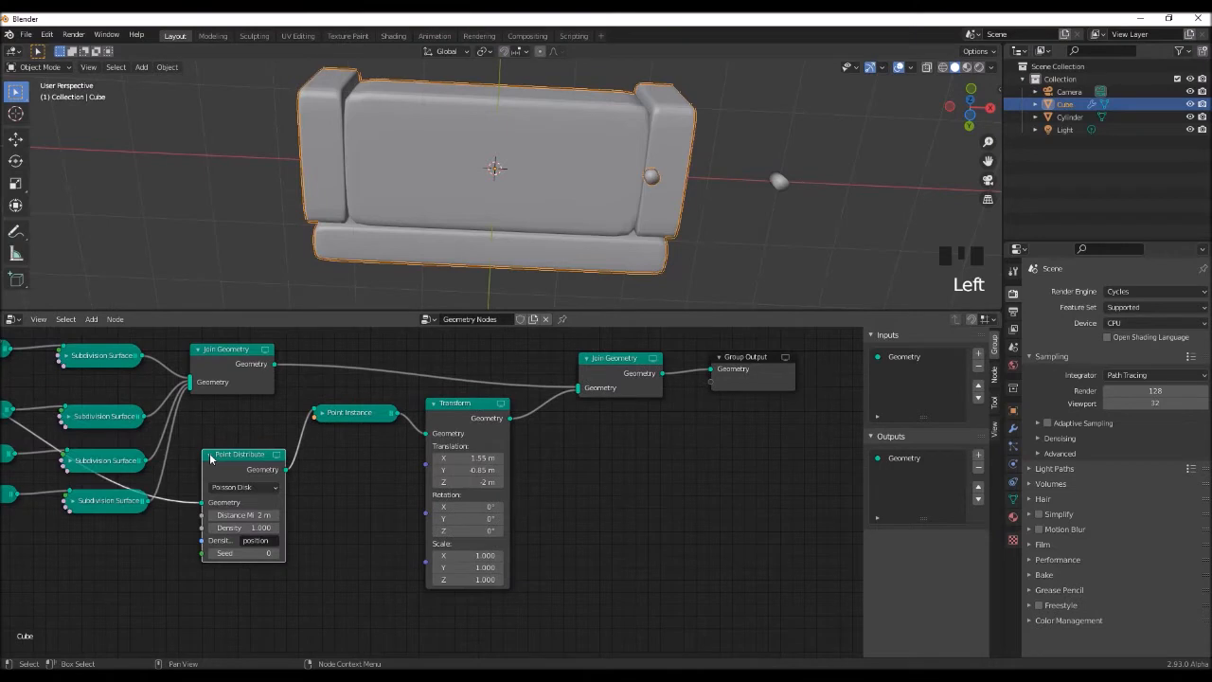
pyautogui.click(210, 458)
pyautogui.doubleClick(210, 458)
pyautogui.moveTo(584, 497); pyautogui.dragTo(530, 483, button='middle')
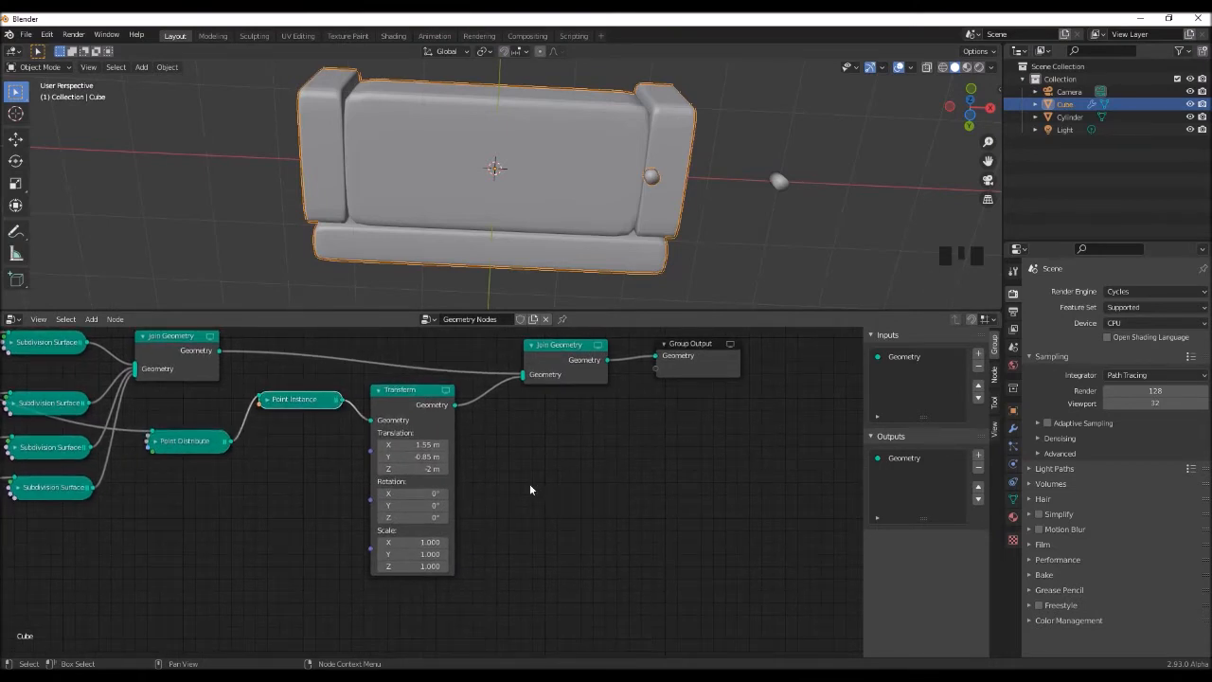
# Try X translations of 1.85 m and 1.75 m on the Transform node, checking the leg from the bottom view.
pyautogui.scroll(1, 505, 440)
pyautogui.click(420, 442)
pyautogui.write('1.85')
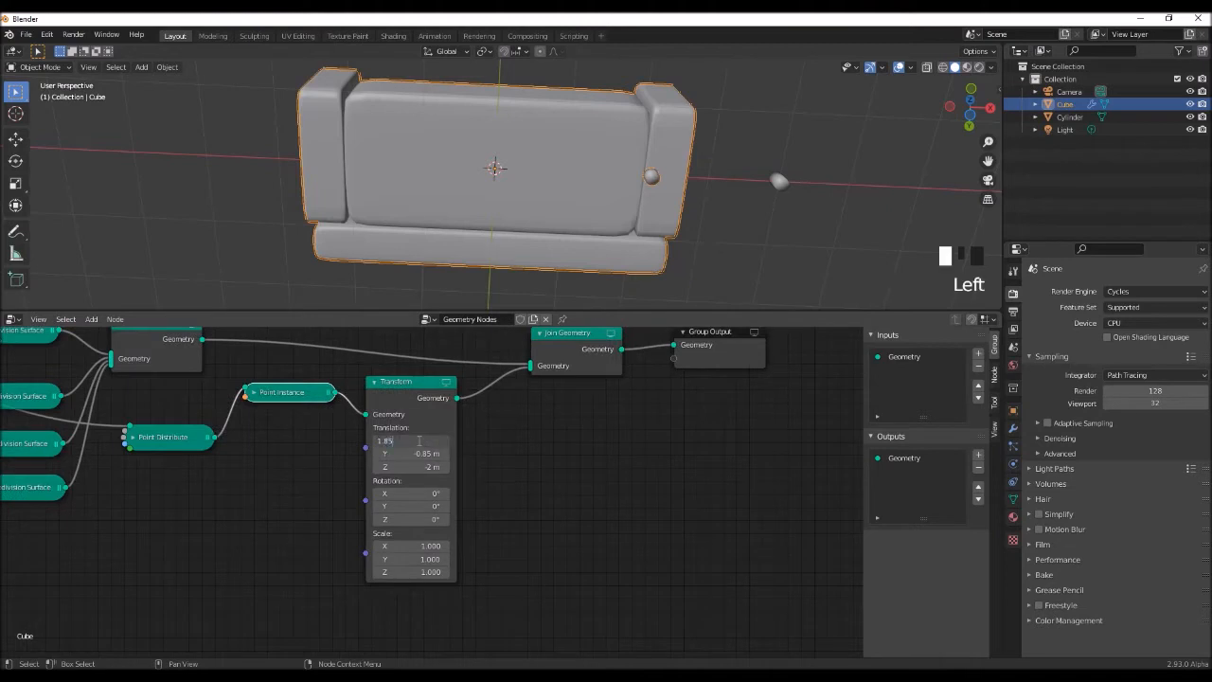
pyautogui.press('Return')
pyautogui.moveTo(744, 190); pyautogui.dragTo(708, 182, button='middle')
pyautogui.press('ctrl+KP_7')
pyautogui.click(416, 442)
pyautogui.write('1.75')
pyautogui.press('Return')
# Set the Transform node's translation to X 1.8 m and Y -1.55 m to place the leg at the armrest's front end.
pyautogui.scroll(1, 704, 156)
pyautogui.click(414, 440)
pyautogui.write('1.8')
pyautogui.press('Return')
pyautogui.scroll(-1, 435, 484)
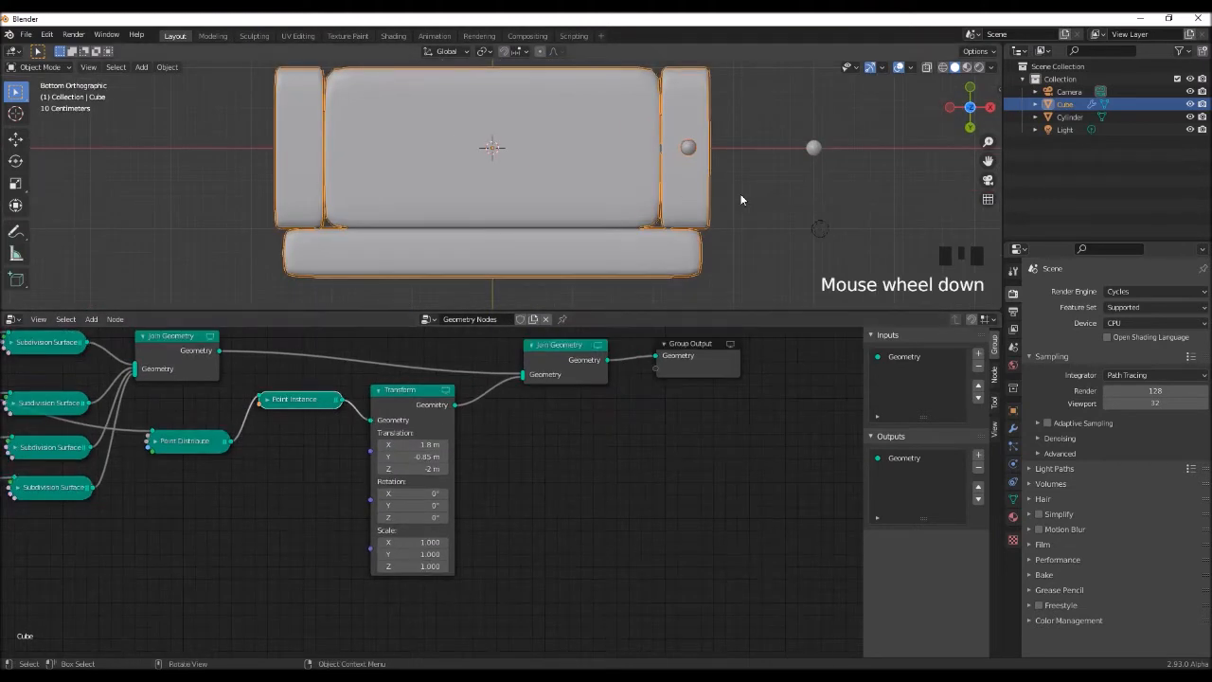
pyautogui.keyDown('shift'); pyautogui.moveTo(740, 192); pyautogui.dragTo(738, 209, button='middle'); pyautogui.keyUp('shift')
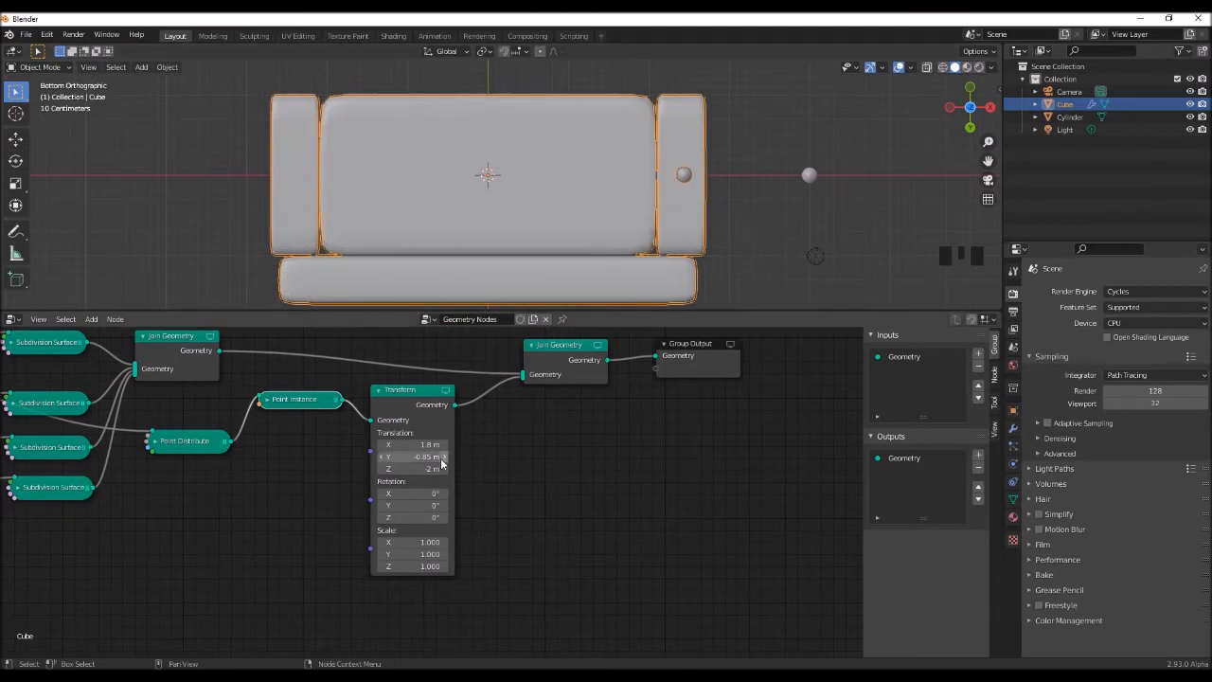
pyautogui.moveTo(431, 456); pyautogui.dragTo(402, 456)
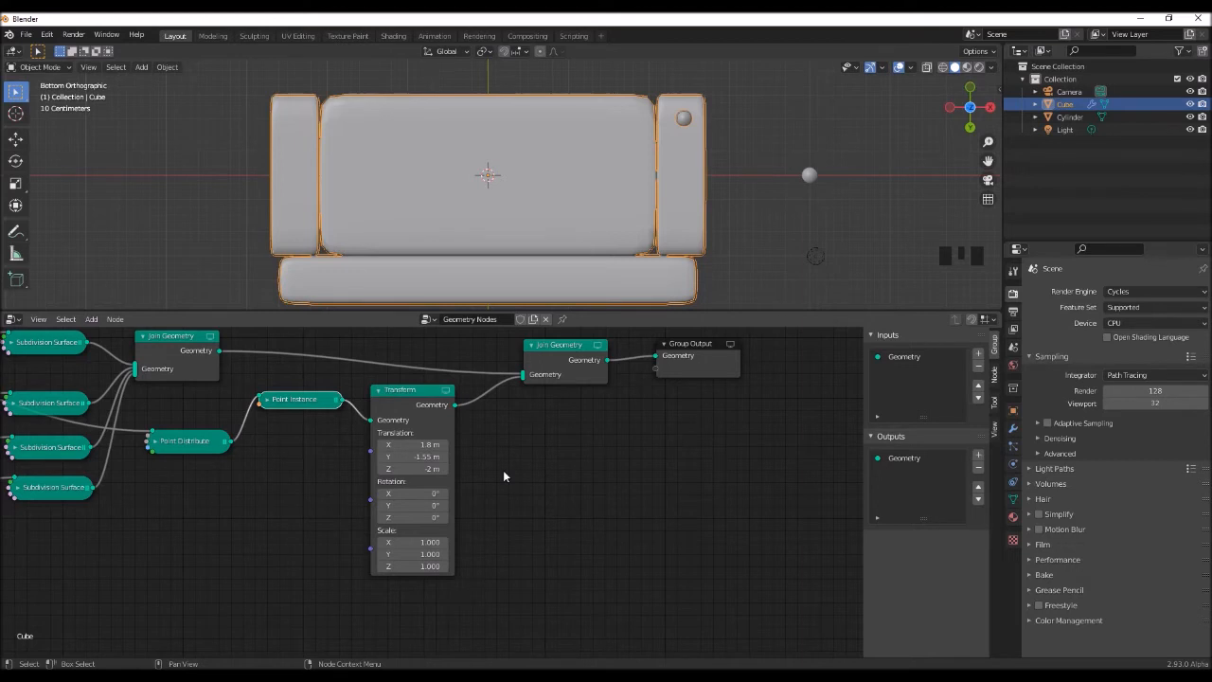
# Lower the top vertices of the separate cylinder by 0.125 m along Z in Edit Mode, and return to Object Mode.
pyautogui.moveTo(710, 225); pyautogui.dragTo(770, 224, button='middle')
pyautogui.click(770, 225)
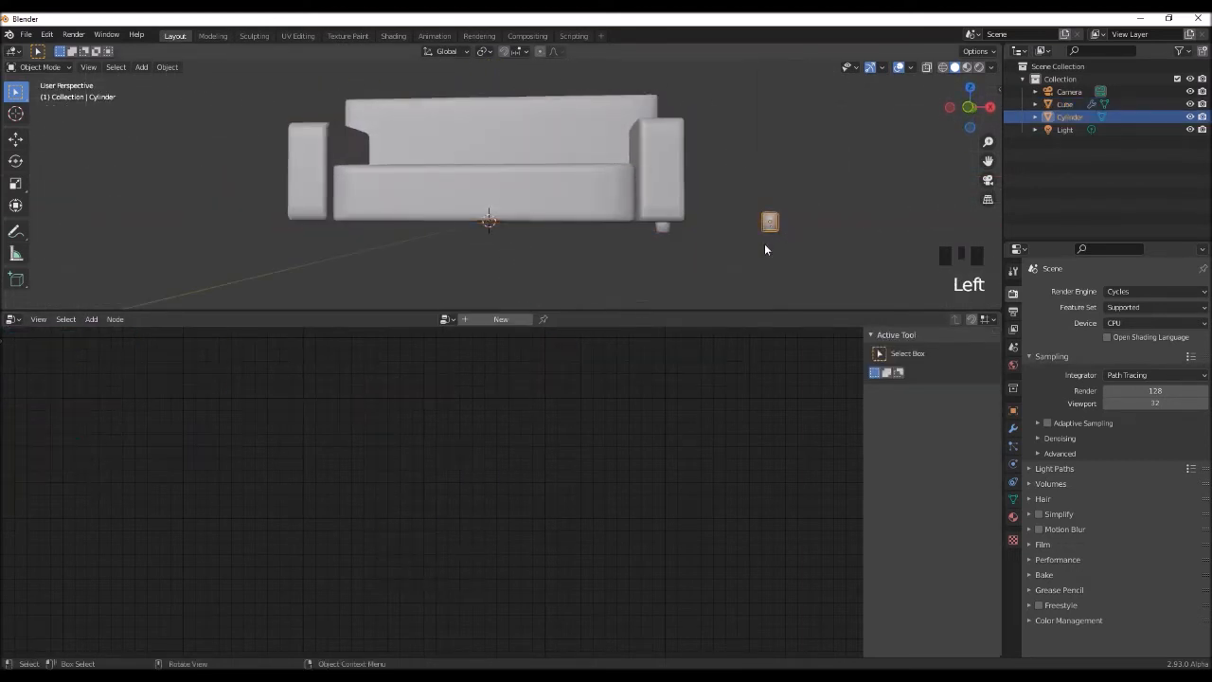
pyautogui.press('KP_1')
pyautogui.press('KP_Decimal')
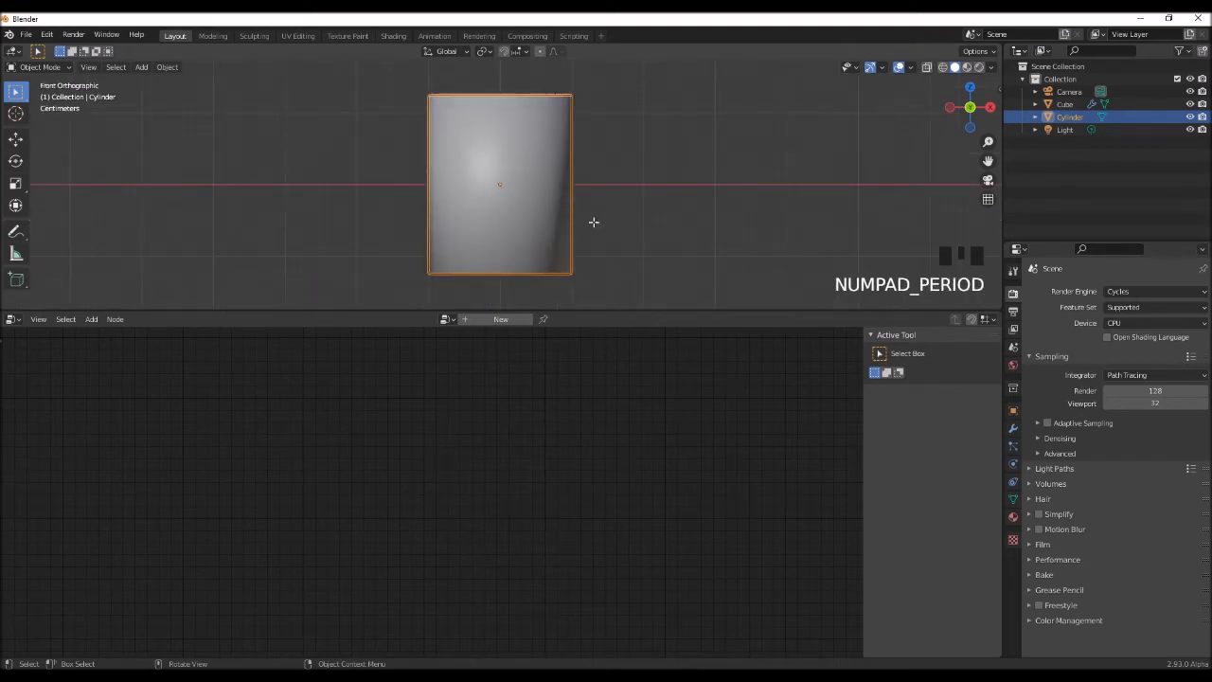
pyautogui.press('Tab')
pyautogui.hotkey('alt', 'z')
pyautogui.moveTo(399, 79); pyautogui.dragTo(642, 135)
pyautogui.press('g')
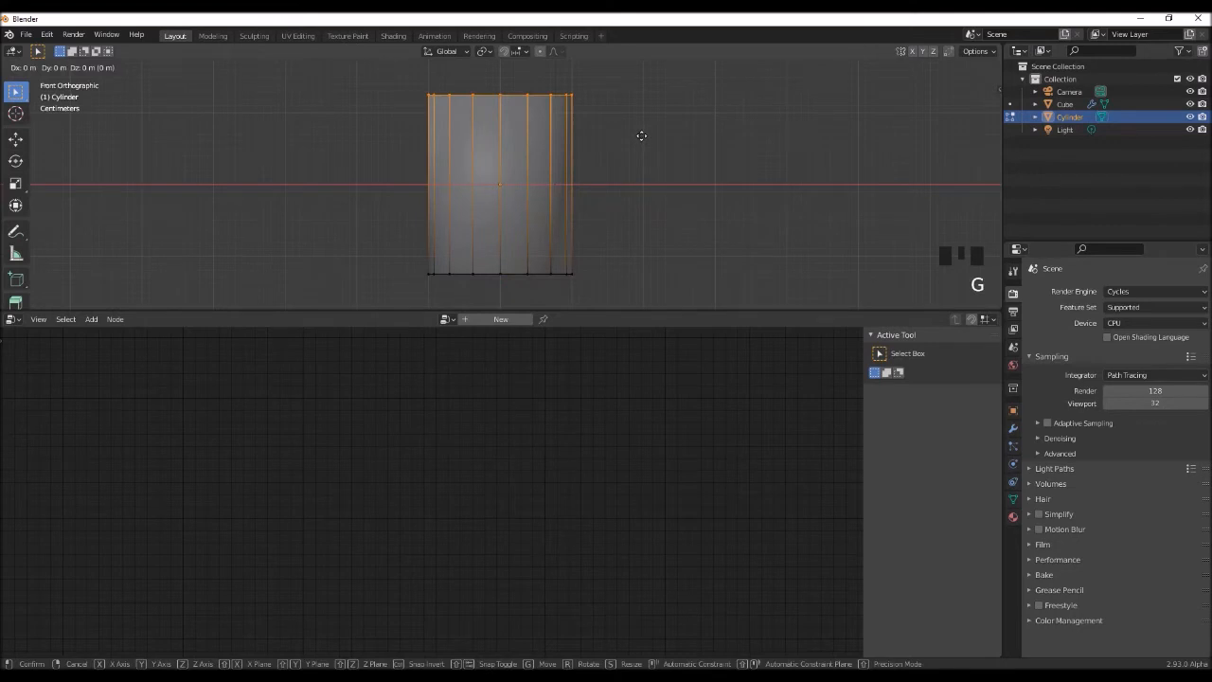
pyautogui.write('z')
pyautogui.write('.125')
pyautogui.press('-')
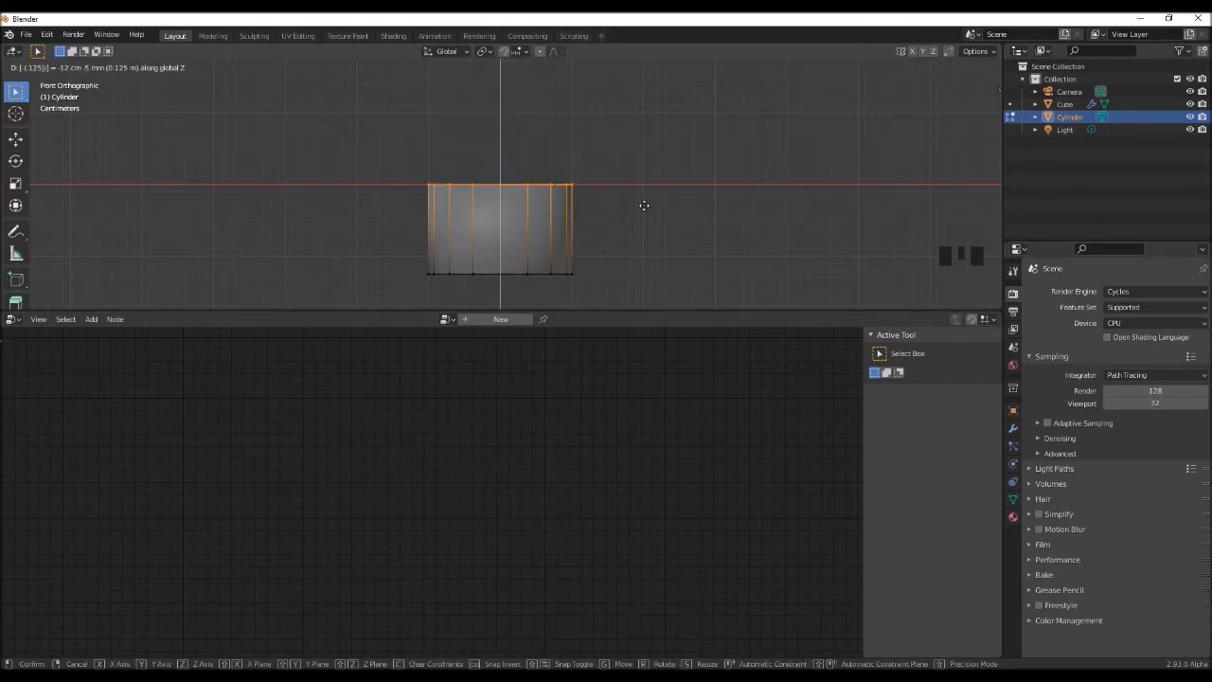
pyautogui.press('Return')
pyautogui.hotkey('alt', 'z')
pyautogui.press('Tab')
pyautogui.scroll(-8, 528, 213)
pyautogui.moveTo(528, 213); pyautogui.dragTo(650, 225, button='middle')
pyautogui.scroll(-1, 576, 238)
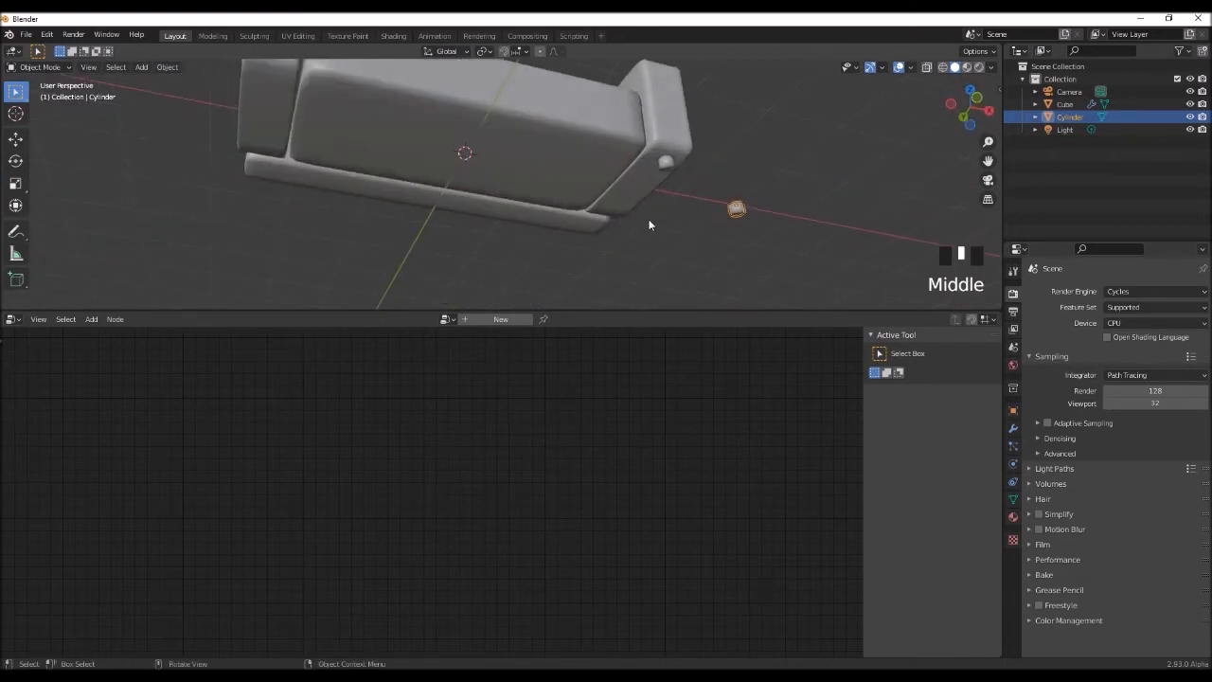
# Duplicate the leg's Transform node in the sofa's node tree and wire the copy between Point Instance and the final Join Geometry.
pyautogui.press('ctrl+KP_7')
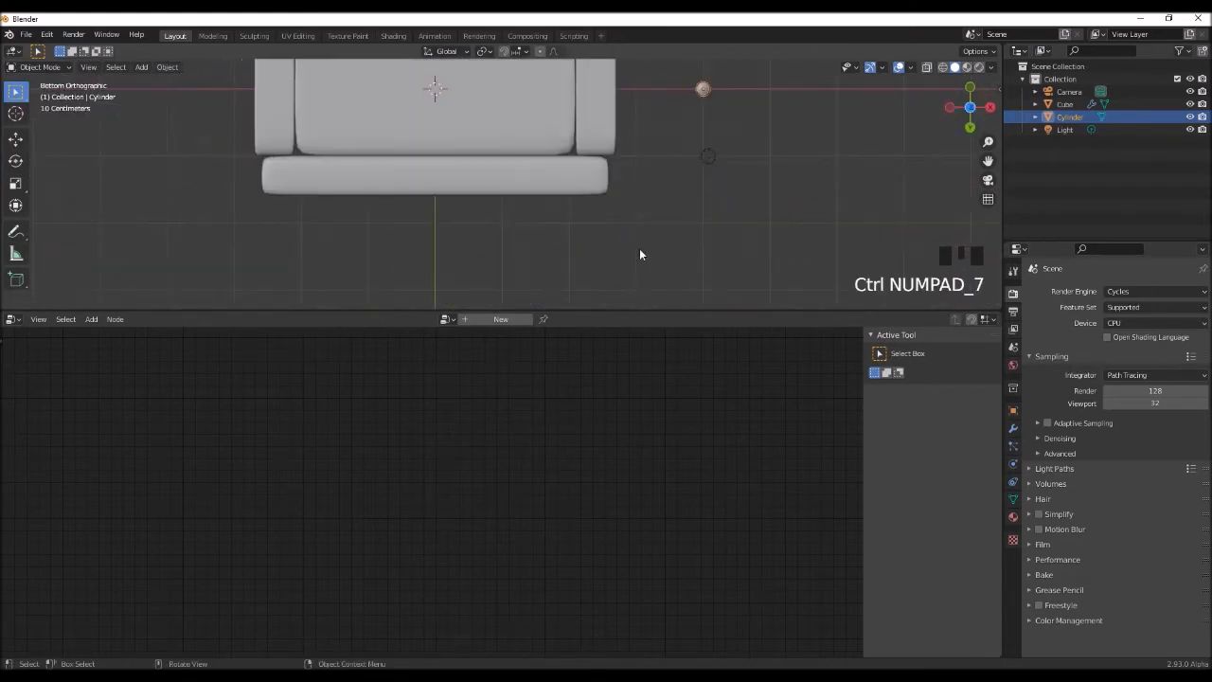
pyautogui.click(583, 157)
pyautogui.keyDown('shift'); pyautogui.moveTo(583, 157); pyautogui.dragTo(689, 259, button='middle'); pyautogui.keyUp('shift')
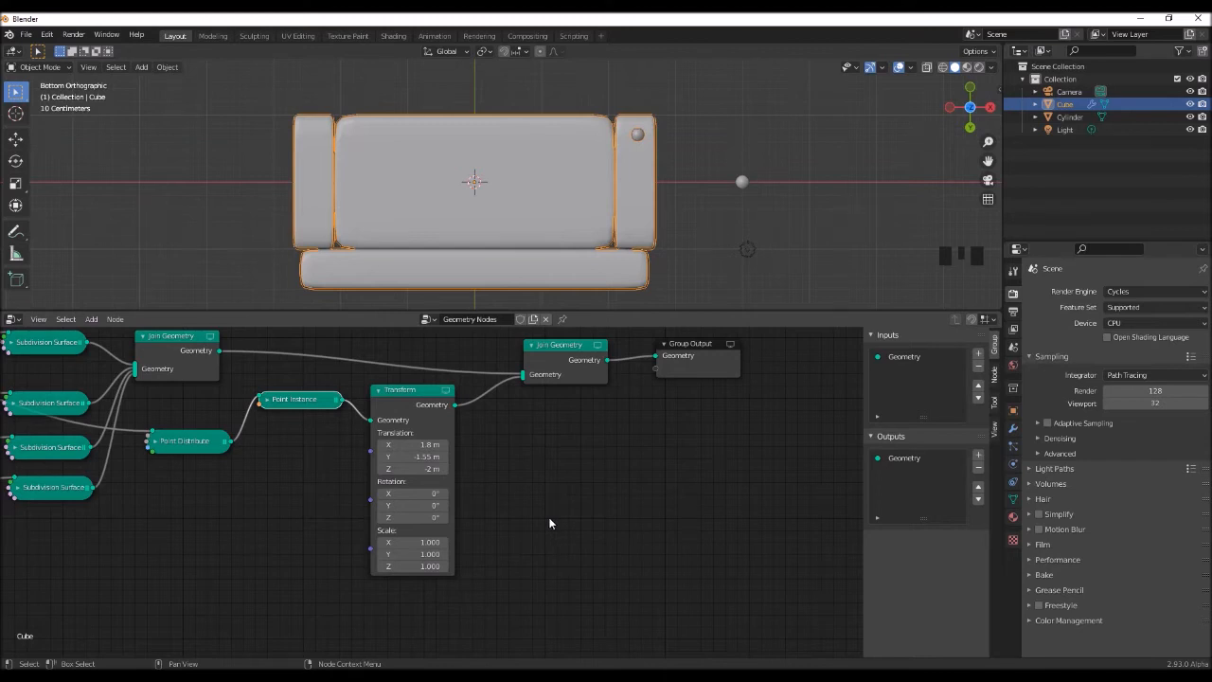
pyautogui.moveTo(550, 523); pyautogui.dragTo(571, 489, button='middle')
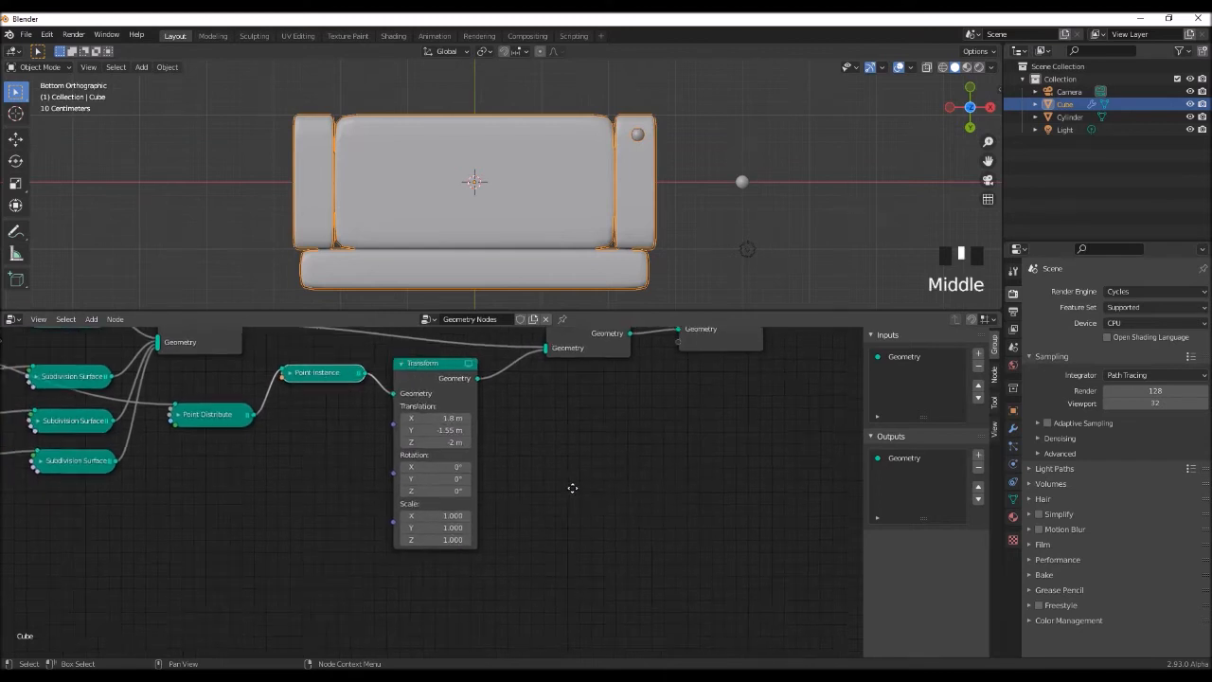
pyautogui.click(437, 376)
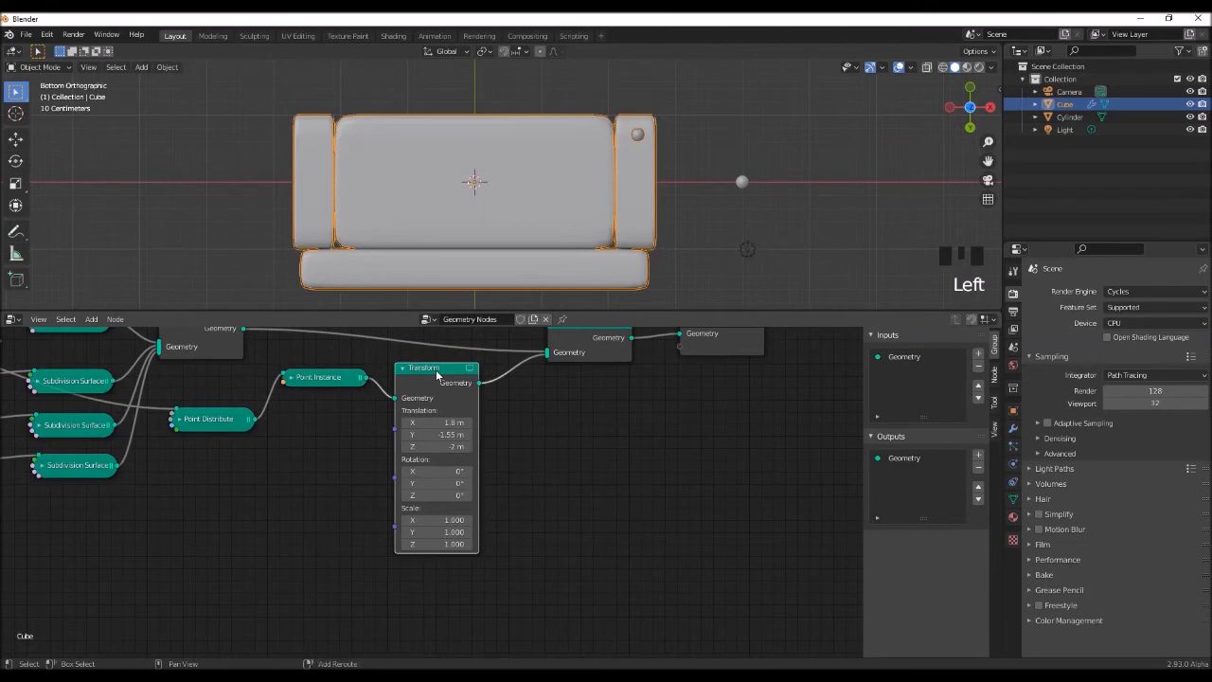
pyautogui.hotkey('shift', 'd')
pyautogui.click(405, 368)
pyautogui.moveTo(428, 548); pyautogui.dragTo(433, 403)
pyautogui.moveTo(366, 377); pyautogui.dragTo(399, 433)
pyautogui.moveTo(545, 438); pyautogui.dragTo(535, 456, button='middle')
pyautogui.moveTo(472, 436); pyautogui.dragTo(539, 372)
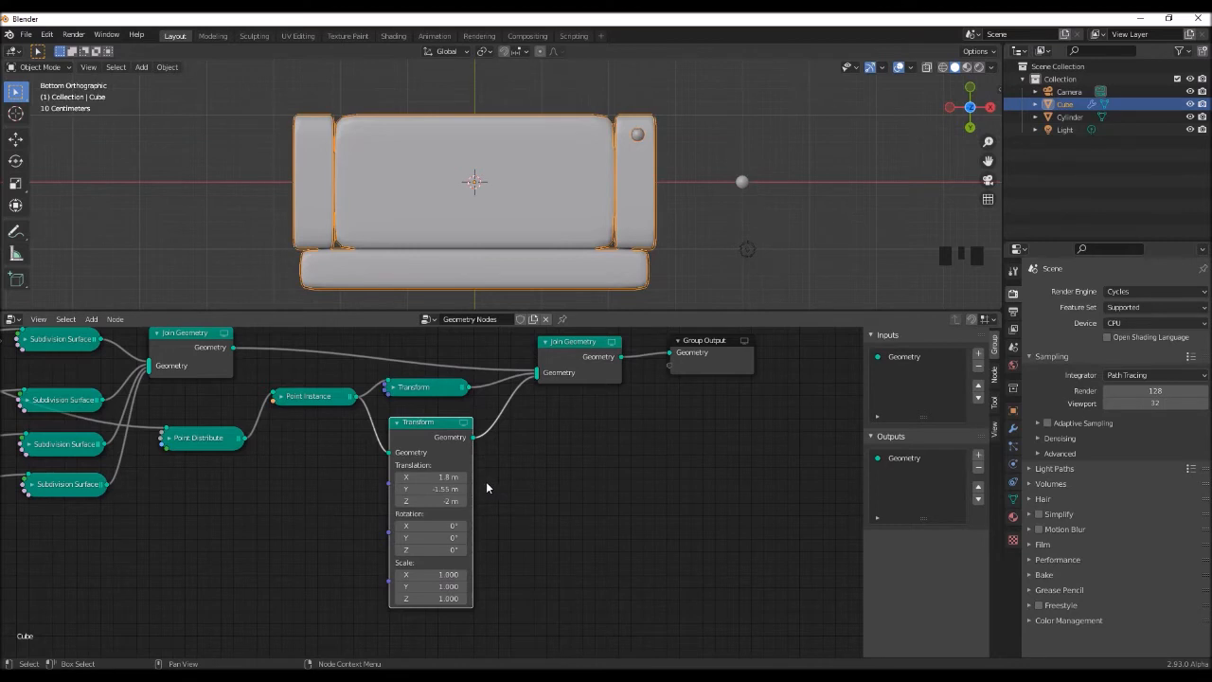
# Set the copied Transform node's X translation to -3.05 m to place a leg under the opposite armrest's front end.
pyautogui.moveTo(455, 477); pyautogui.dragTo(589, 478)
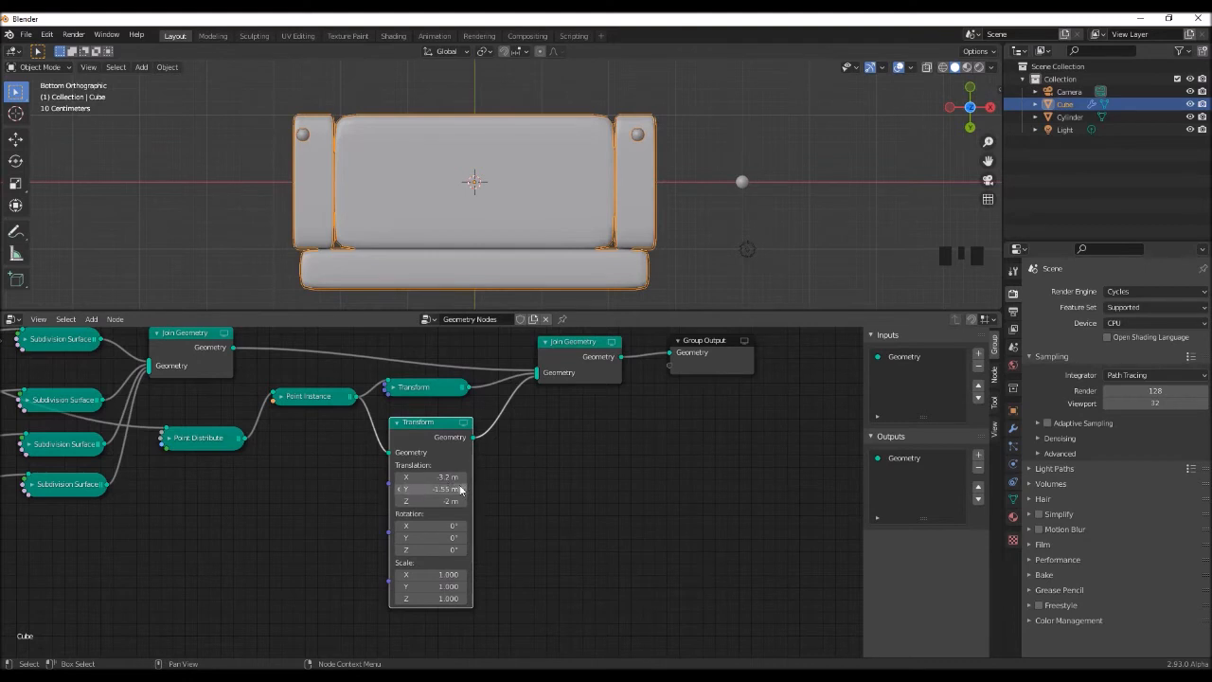
pyautogui.moveTo(423, 477); pyautogui.dragTo(400, 478)
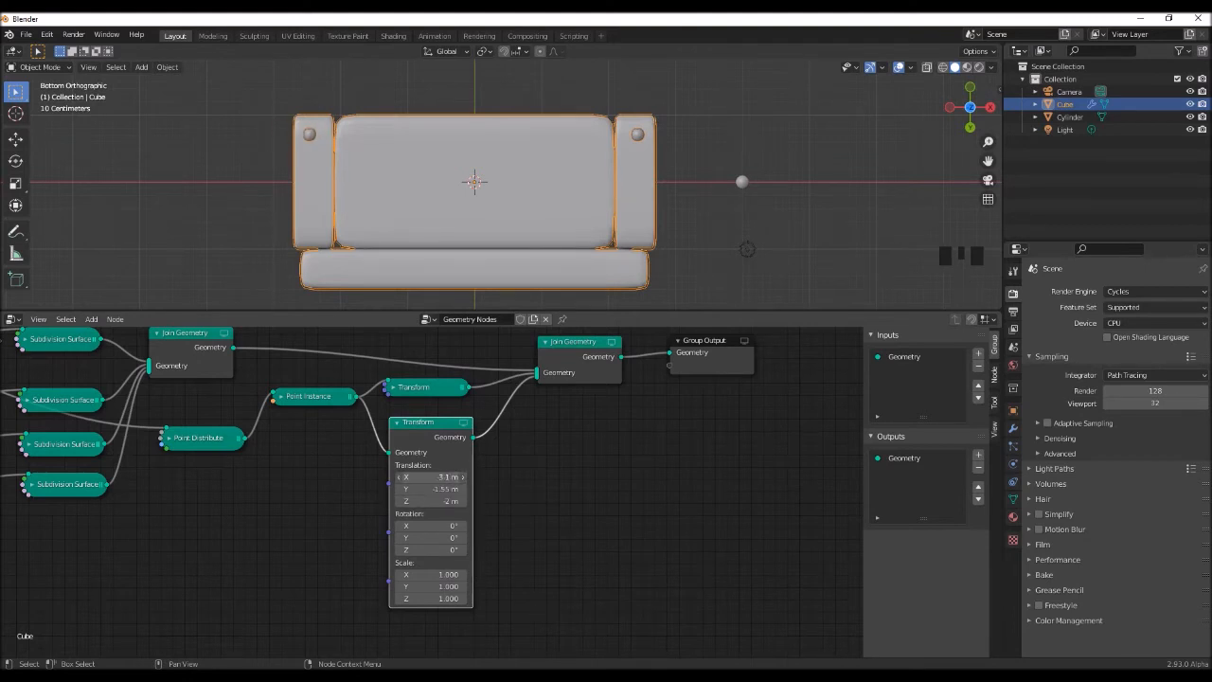
pyautogui.click(431, 478)
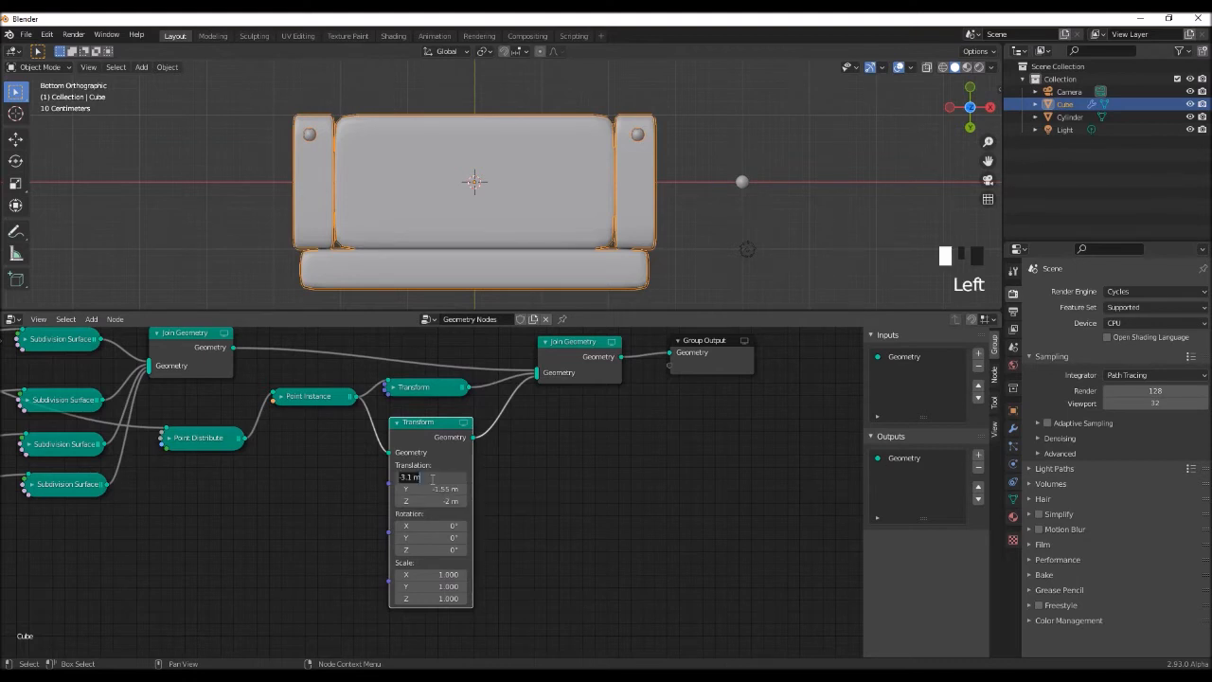
pyautogui.press('Return')
pyautogui.click(431, 478)
pyautogui.write('.05')
pyautogui.press('Return')
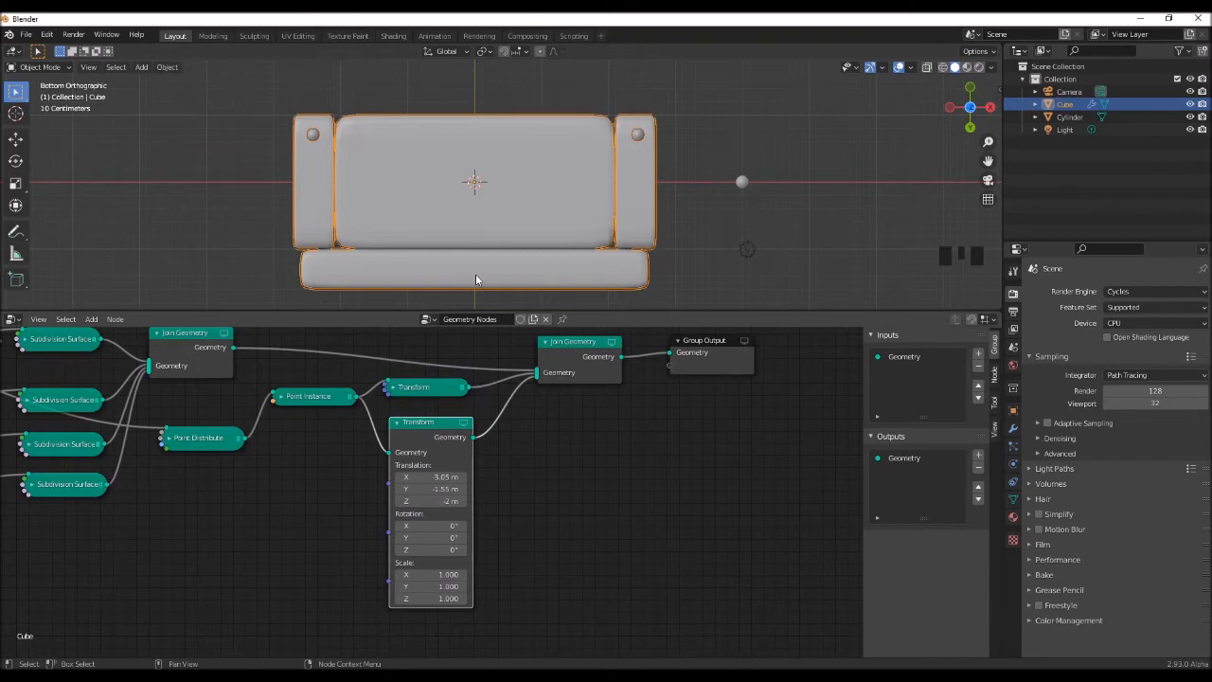
# Add a third Transform copy between Point Instance and Join Geometry, with Y translation -0.15 m, for a rear leg under the same armrest.
pyautogui.scroll(-1, 319, 158)
pyautogui.moveTo(551, 248)
pyautogui.mouseDown(button='middle')
pyautogui.moveTo(568, 287)
pyautogui.moveTo(547, 246)
pyautogui.mouseUp(button='middle')
pyautogui.press('ctrl+KP_7')
pyautogui.moveTo(549, 503); pyautogui.dragTo(607, 491, button='middle')
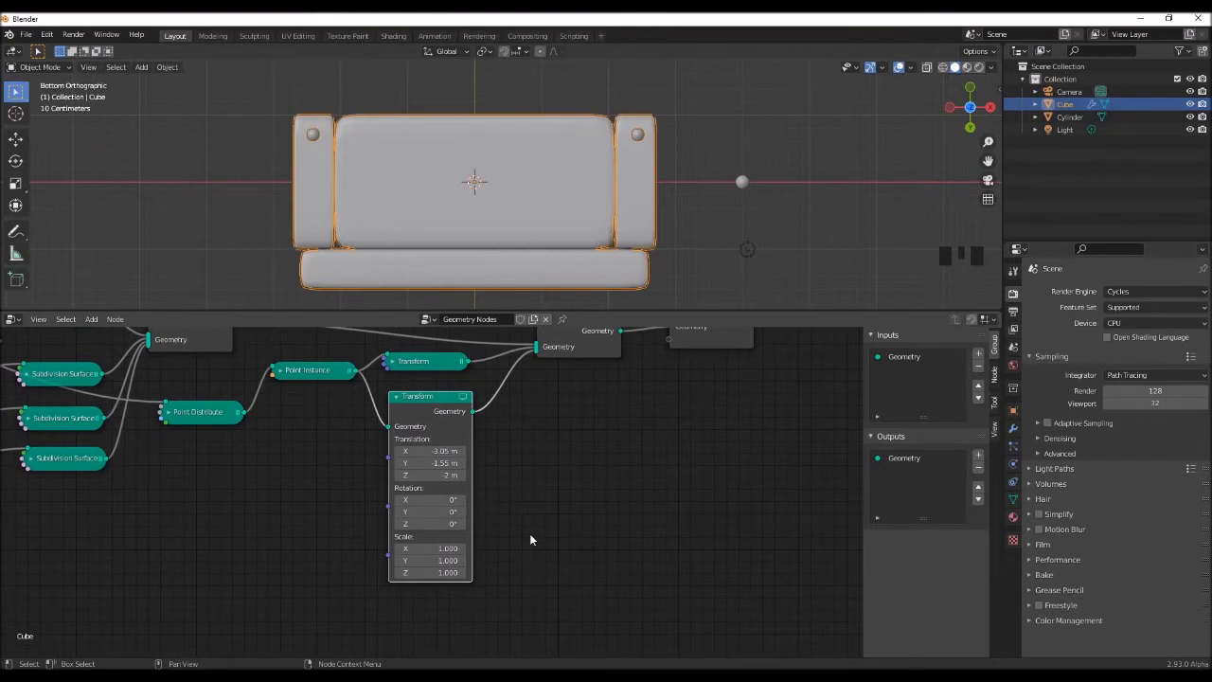
pyautogui.moveTo(527, 541); pyautogui.dragTo(532, 530, button='middle')
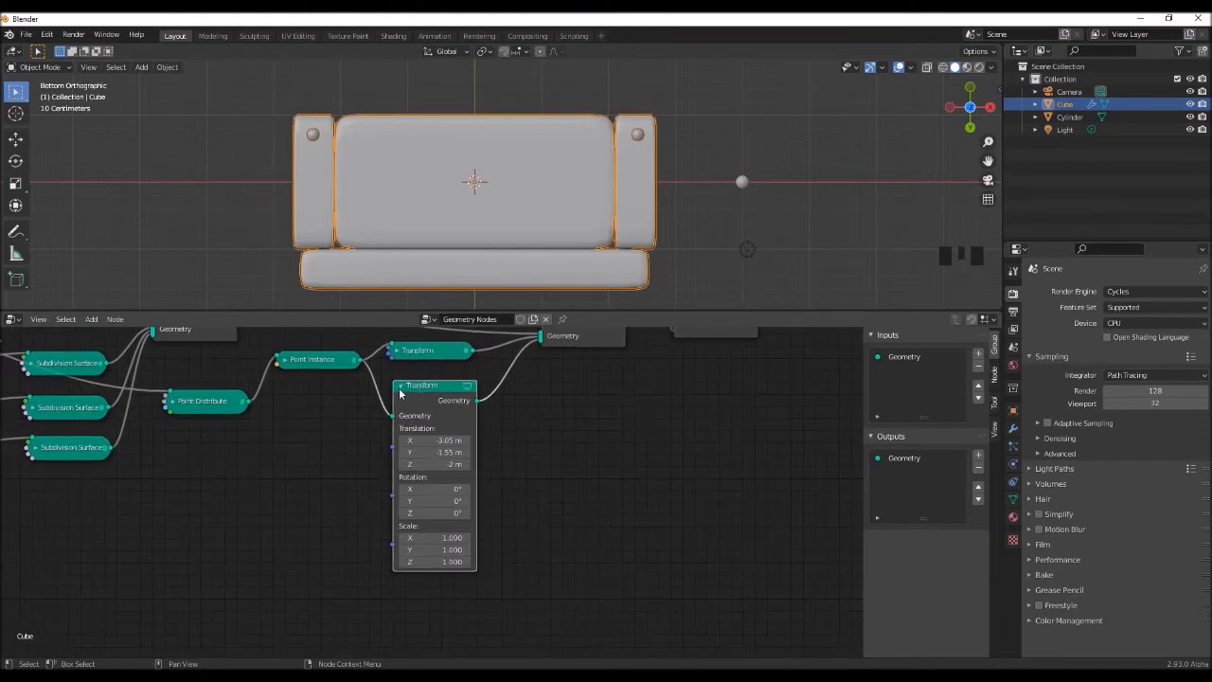
pyautogui.click(401, 387)
pyautogui.click(422, 389)
pyautogui.hotkey('shift', 'd')
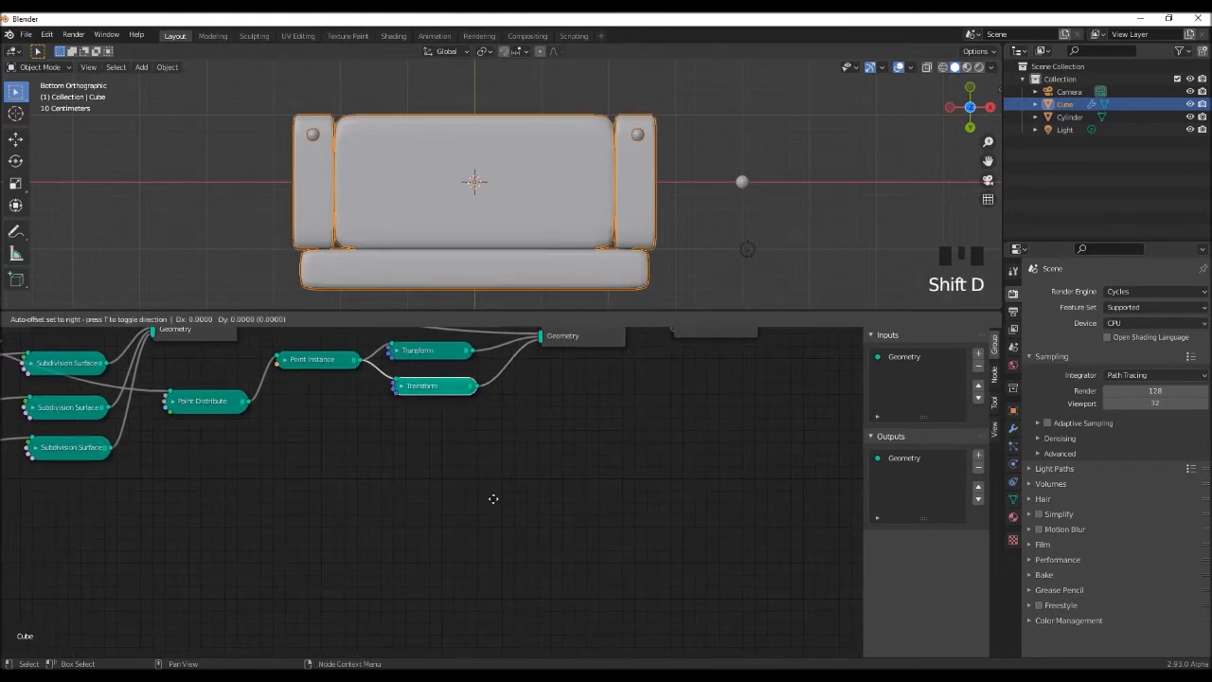
pyautogui.click(399, 429)
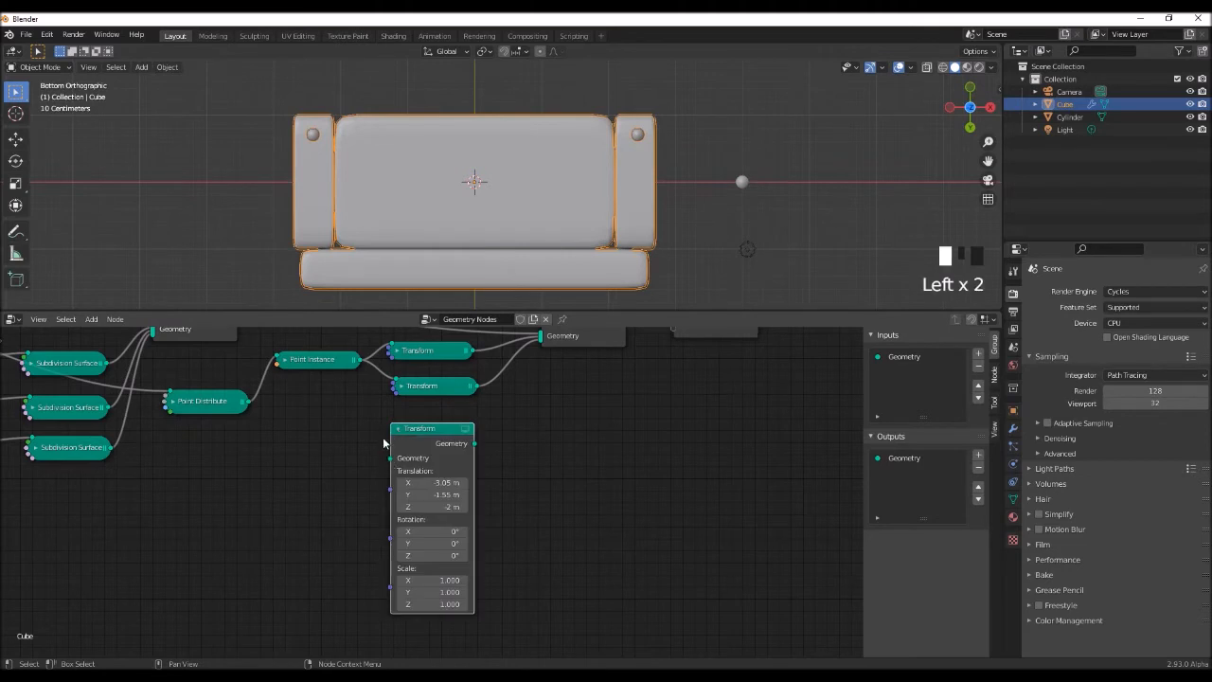
pyautogui.moveTo(476, 453); pyautogui.dragTo(427, 477, button='middle')
pyautogui.moveTo(426, 467); pyautogui.dragTo(492, 361)
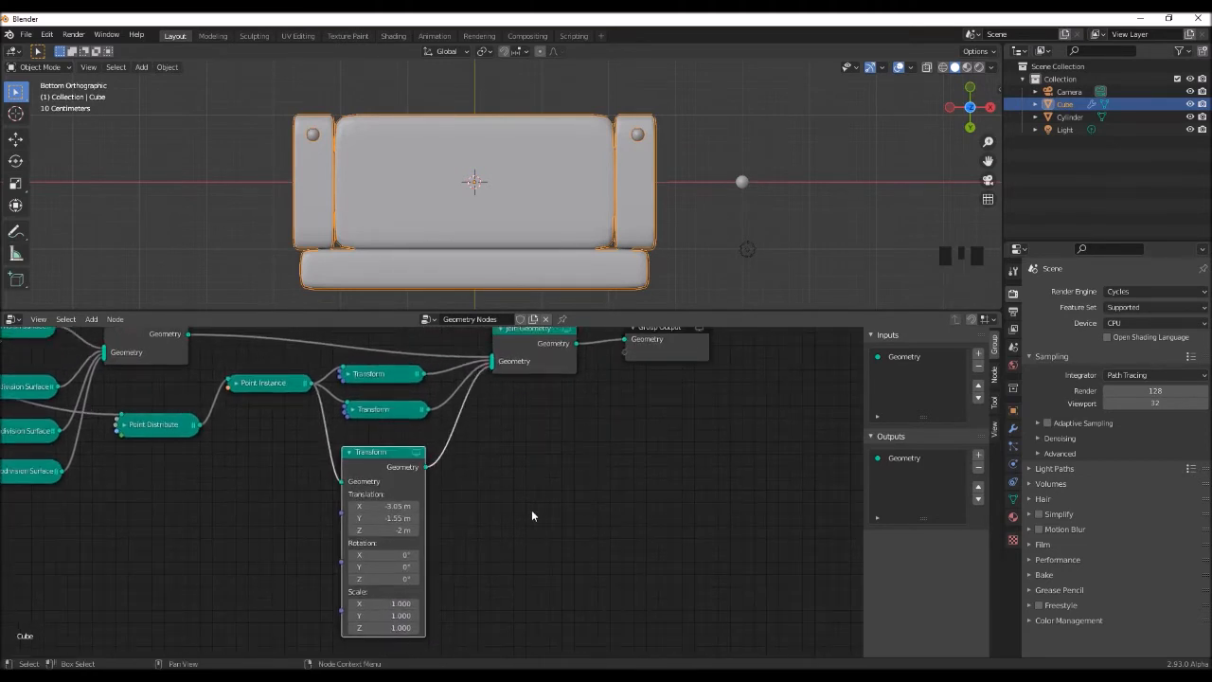
pyautogui.moveTo(498, 523); pyautogui.dragTo(524, 500, button='middle')
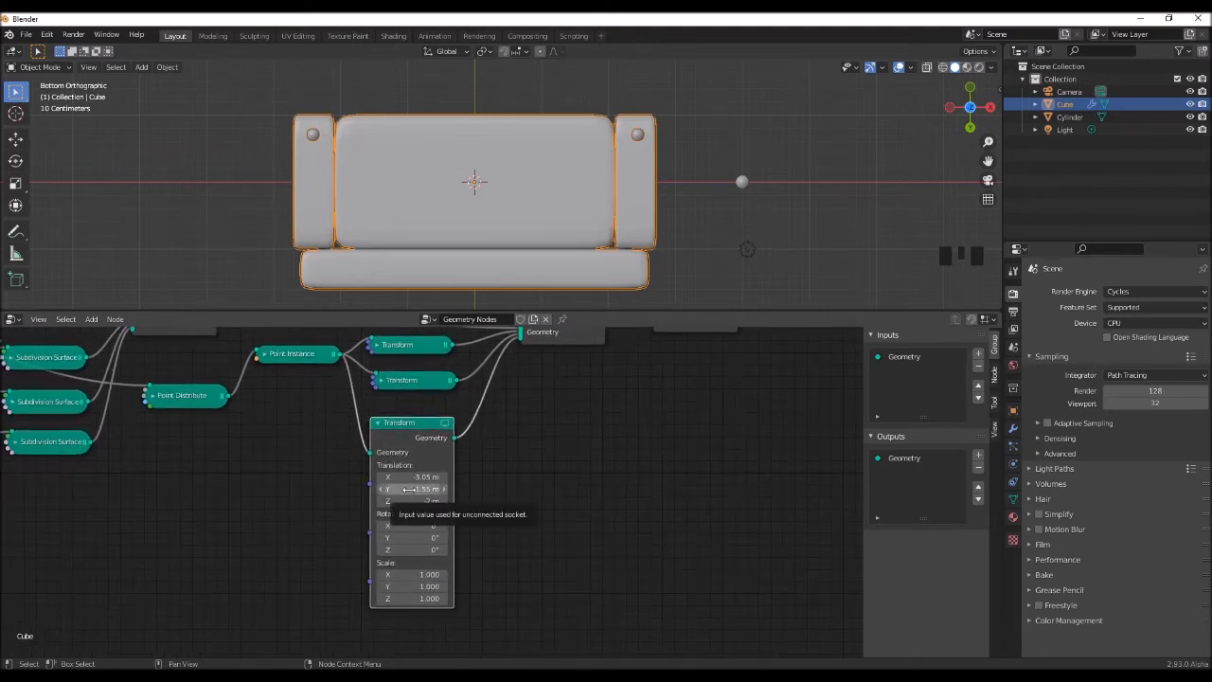
pyautogui.moveTo(408, 489); pyautogui.dragTo(421, 489)
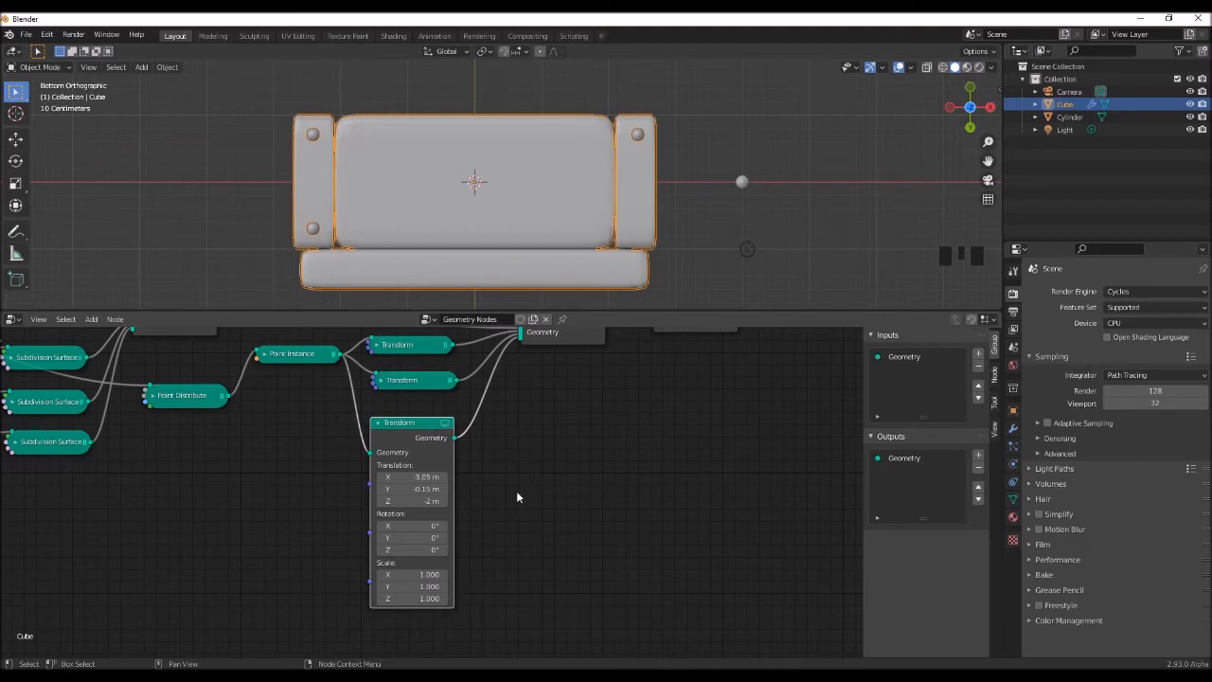
# Duplicate the third Transform node and wire the fourth copy between Point Instance and the final Join Geometry.
pyautogui.hotkey('shift', 'd')
pyautogui.click(452, 493)
pyautogui.click(378, 423)
pyautogui.moveTo(471, 496); pyautogui.dragTo(395, 452)
pyautogui.moveTo(507, 490); pyautogui.dragTo(411, 480, button='middle')
pyautogui.moveTo(409, 471); pyautogui.dragTo(475, 338)
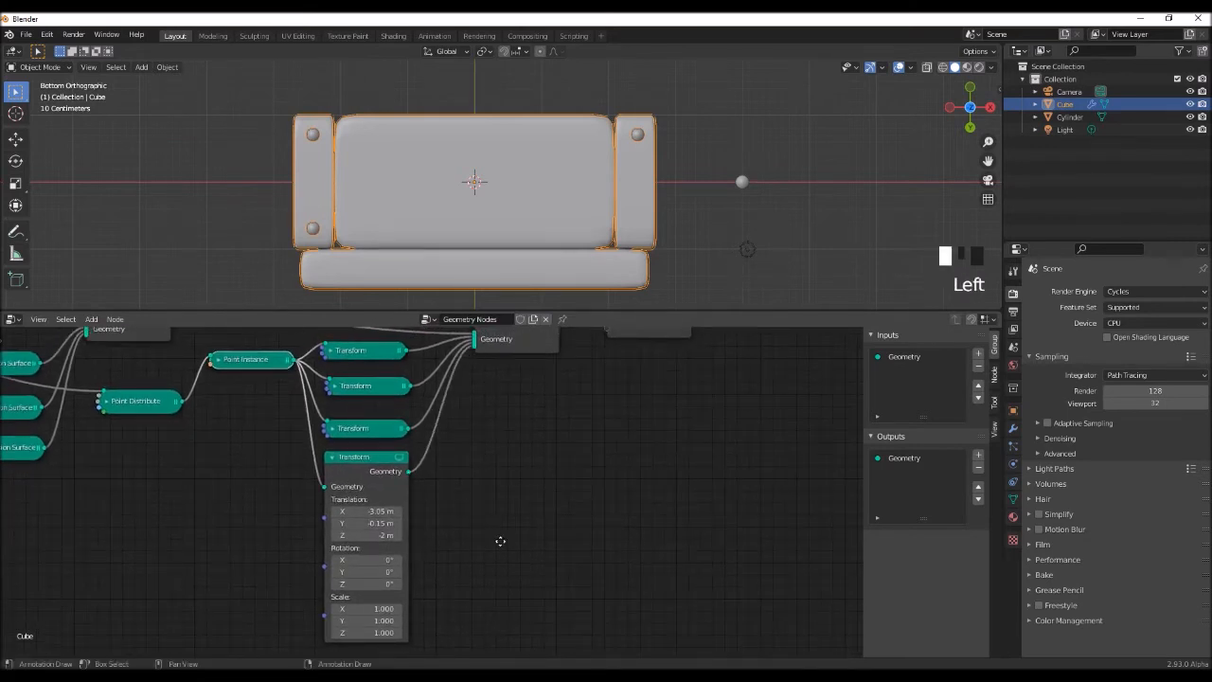
# Set the fourth Transform node's X translation to 1.8 m for the remaining rear leg, and collapse the node.
pyautogui.scroll(2, 473, 517)
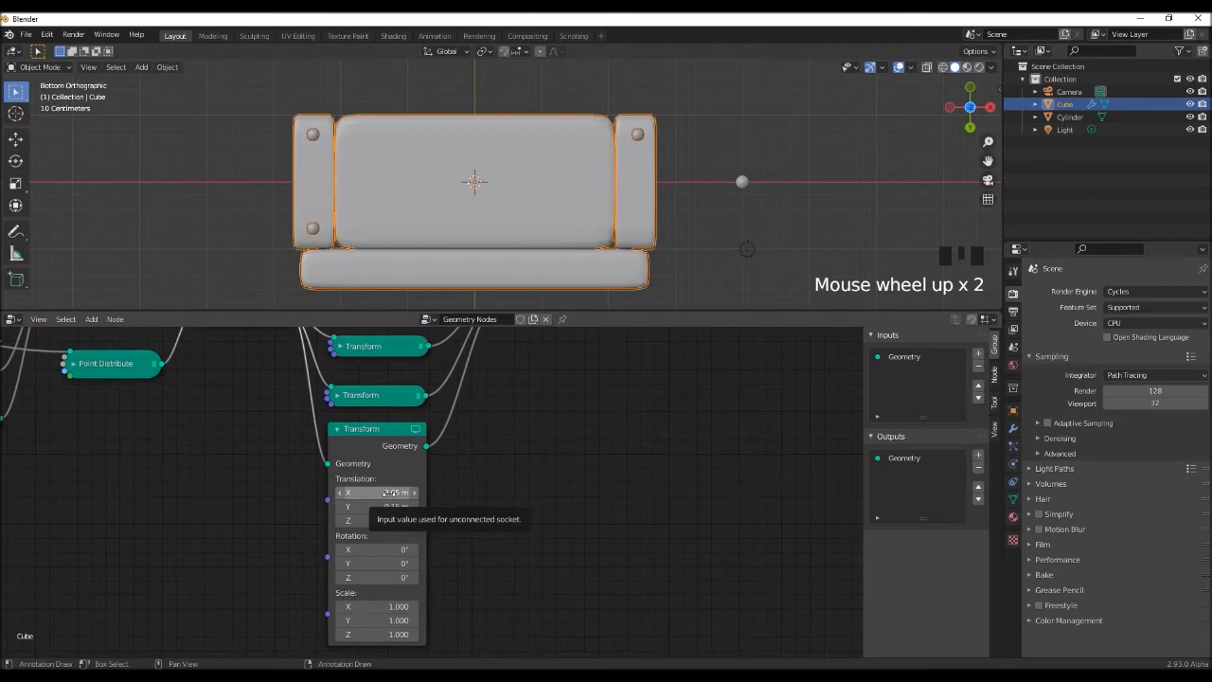
pyautogui.moveTo(386, 493); pyautogui.dragTo(680, 492)
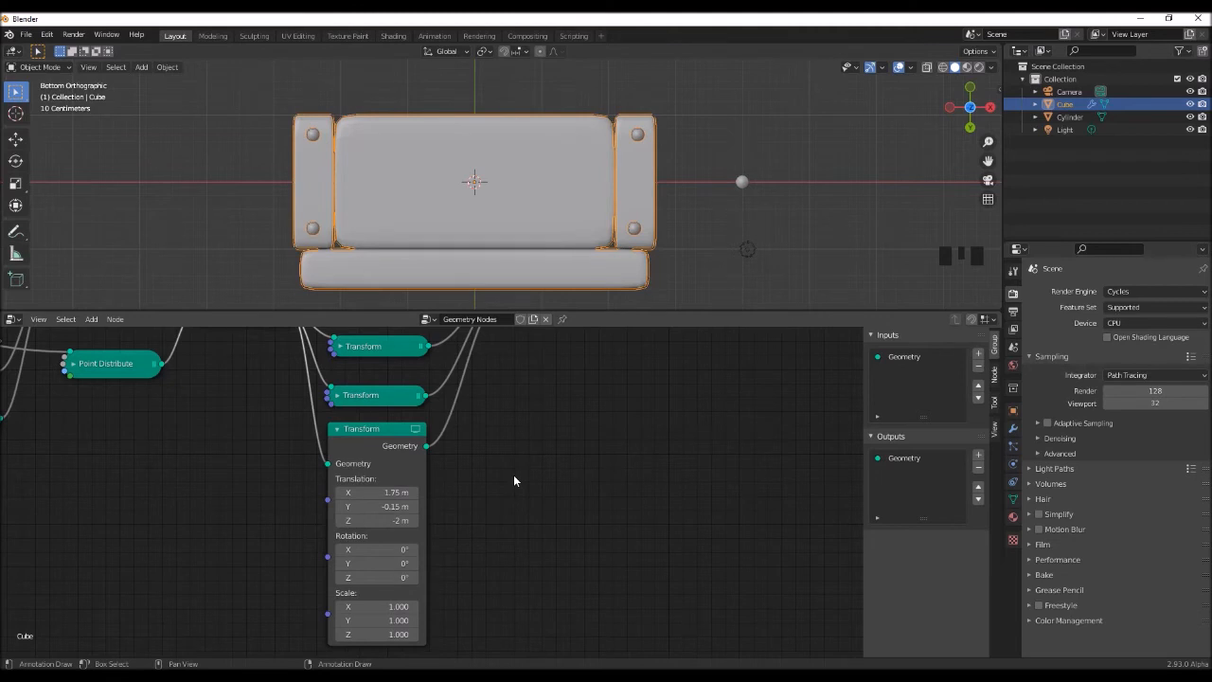
pyautogui.click(379, 493)
pyautogui.write('1')
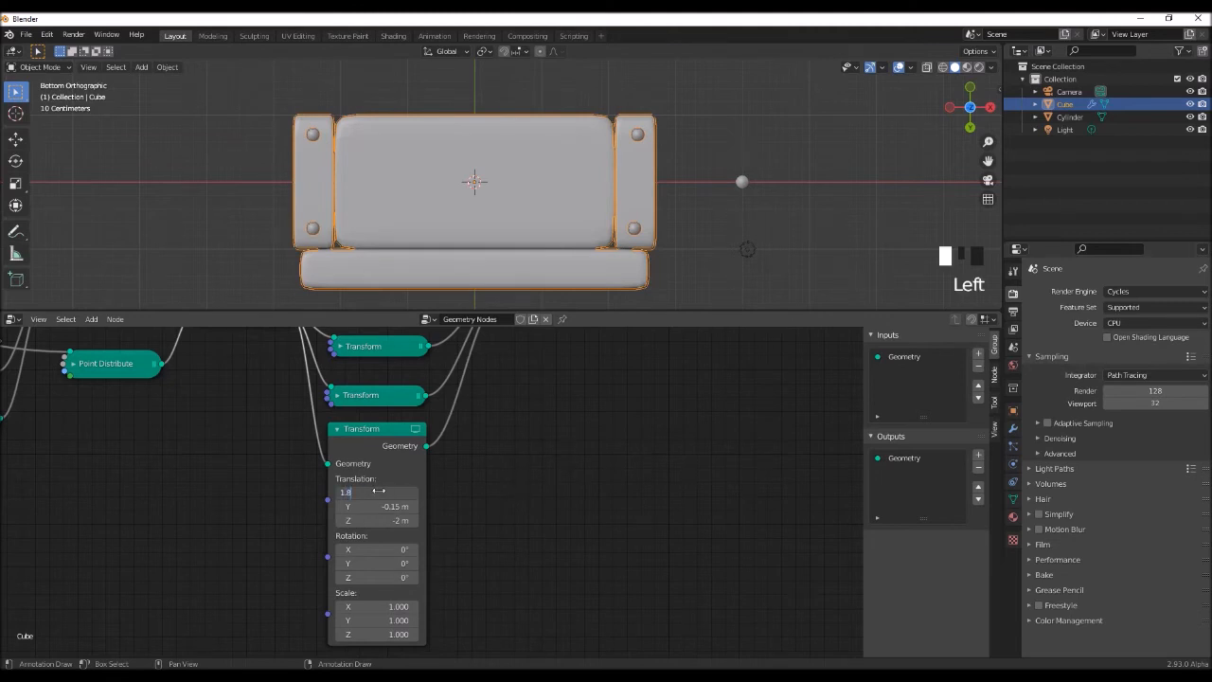
pyautogui.write('.8')
pyautogui.press('Return')
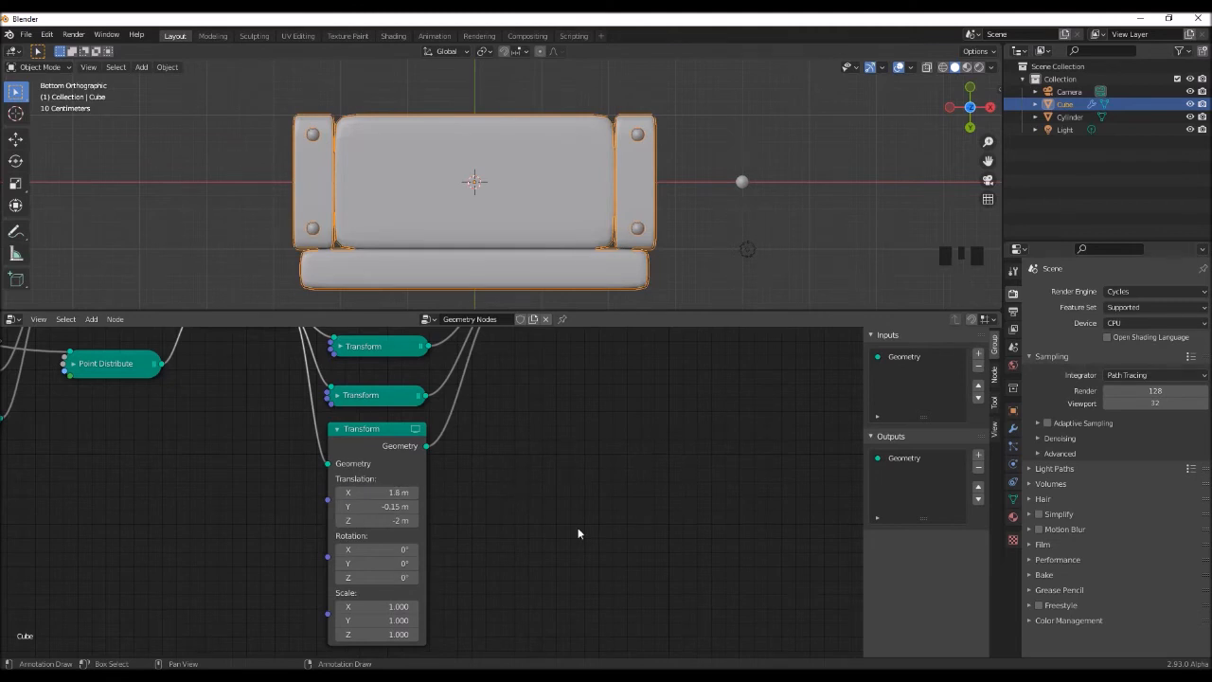
pyautogui.moveTo(575, 531); pyautogui.dragTo(566, 555, button='middle')
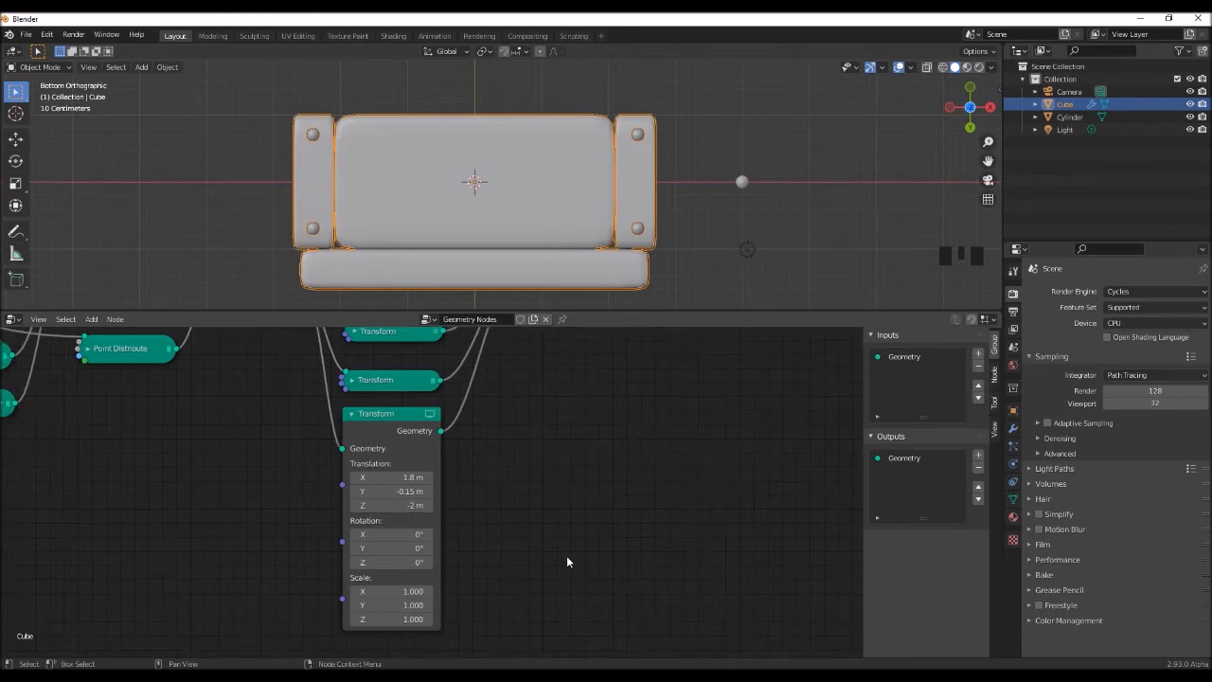
pyautogui.click(355, 425)
pyautogui.moveTo(440, 441); pyautogui.dragTo(584, 576, button='middle')
pyautogui.scroll(-2, 584, 576)
pyautogui.moveTo(619, 528); pyautogui.dragTo(712, 522, button='middle')
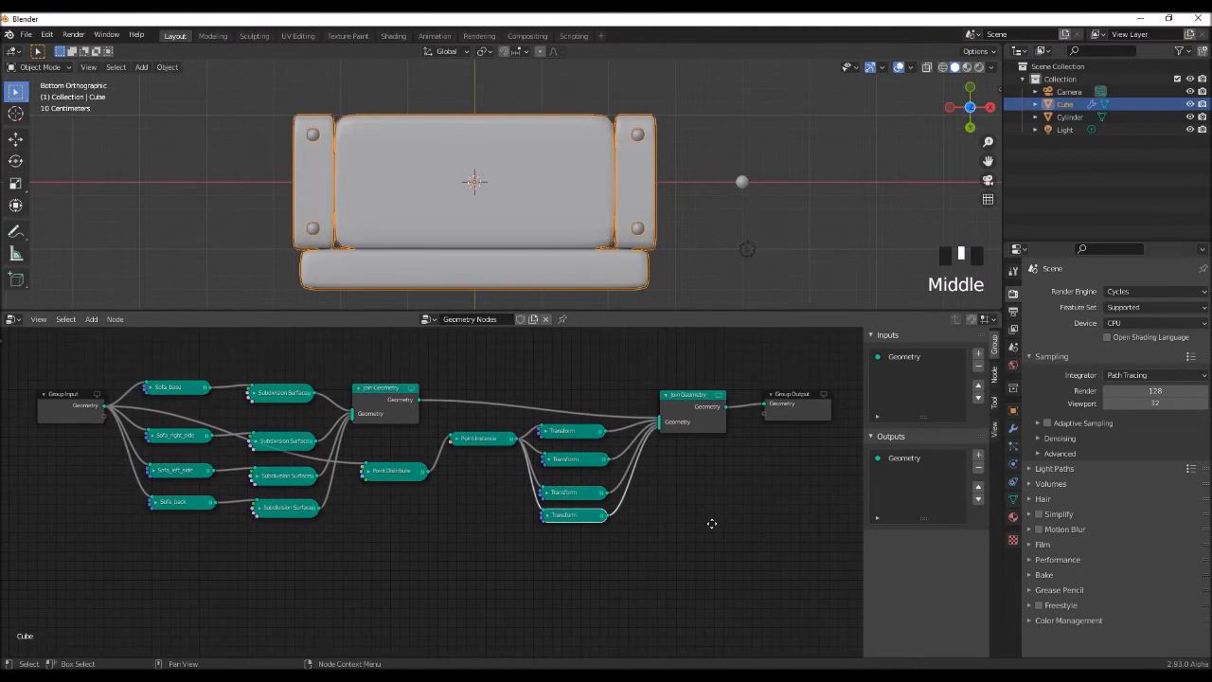
# Hide the separate cylinder object and display the sofa in Material Preview shading.
pyautogui.moveTo(672, 136); pyautogui.dragTo(685, 278, button='middle')
pyautogui.click(728, 221)
pyautogui.click(1191, 116)
pyautogui.click(966, 66)
pyautogui.moveTo(606, 246); pyautogui.dragTo(505, 283, button='middle')
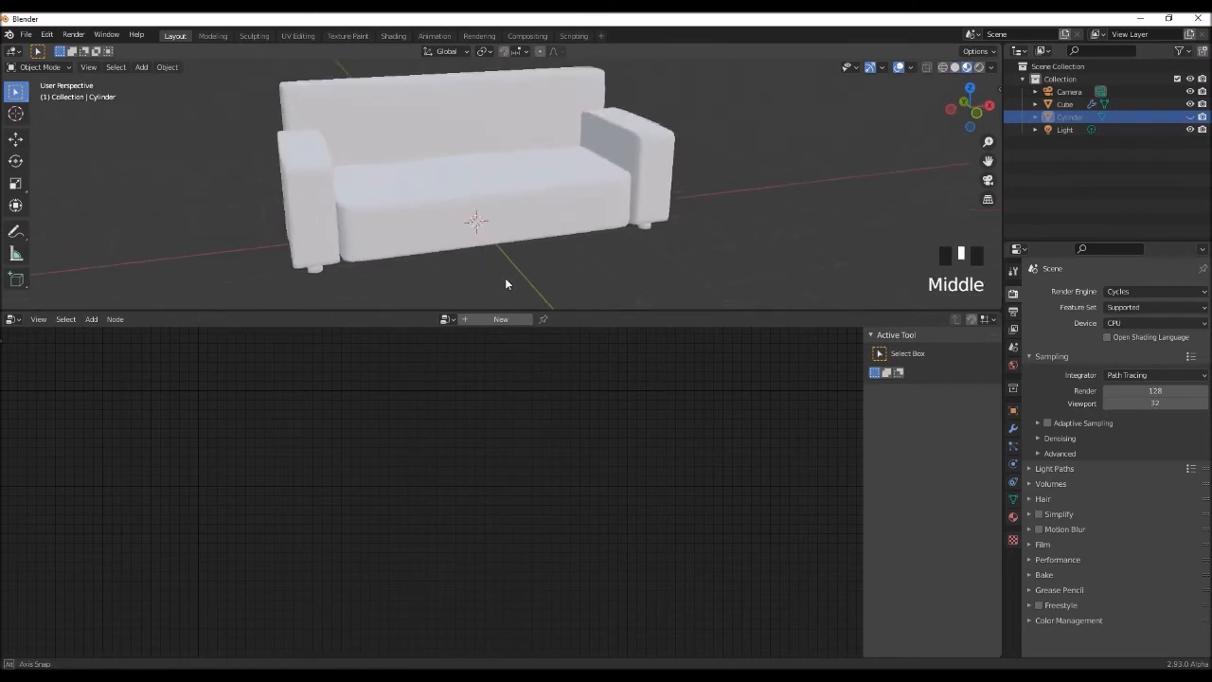
# Enlarge the 3D viewport and change the geometry node editor into the Shader Editor.
pyautogui.moveTo(585, 310); pyautogui.dragTo(590, 394)
pyautogui.click(11, 400)
pyautogui.click(59, 518)
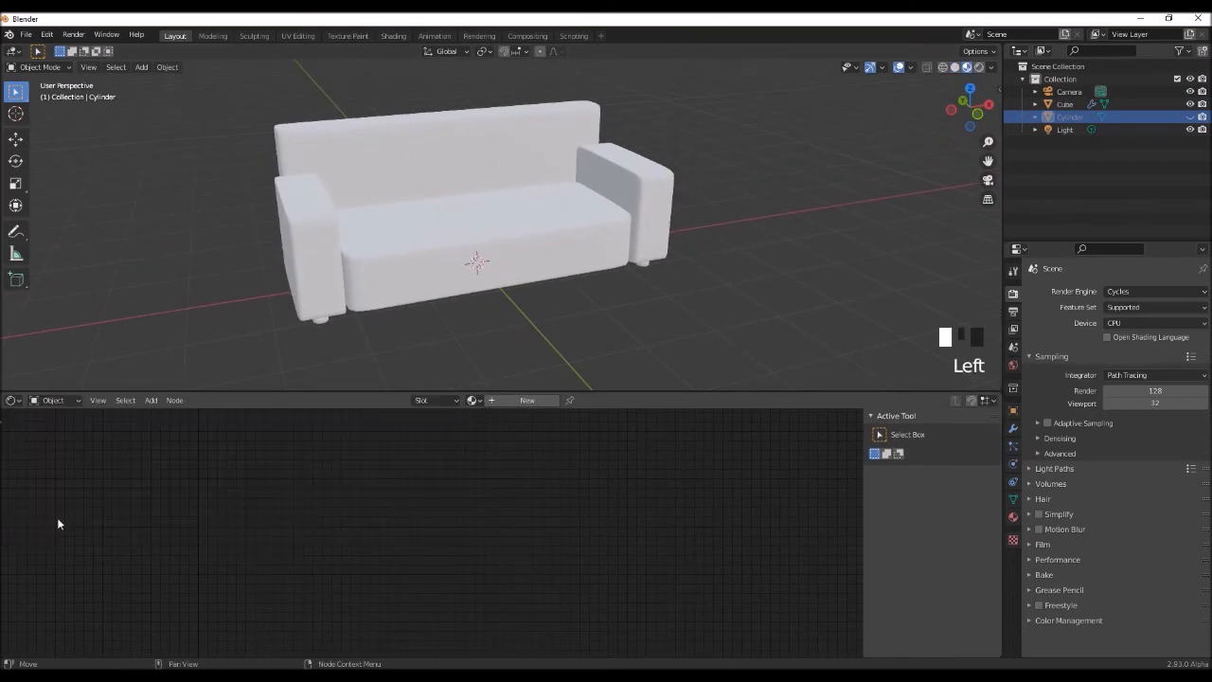
# Select the sofa and rename its material to Sofa_leather.
pyautogui.click(552, 252)
pyautogui.moveTo(455, 493); pyautogui.dragTo(645, 578, button='middle')
pyautogui.moveTo(582, 522); pyautogui.dragTo(623, 594, button='middle')
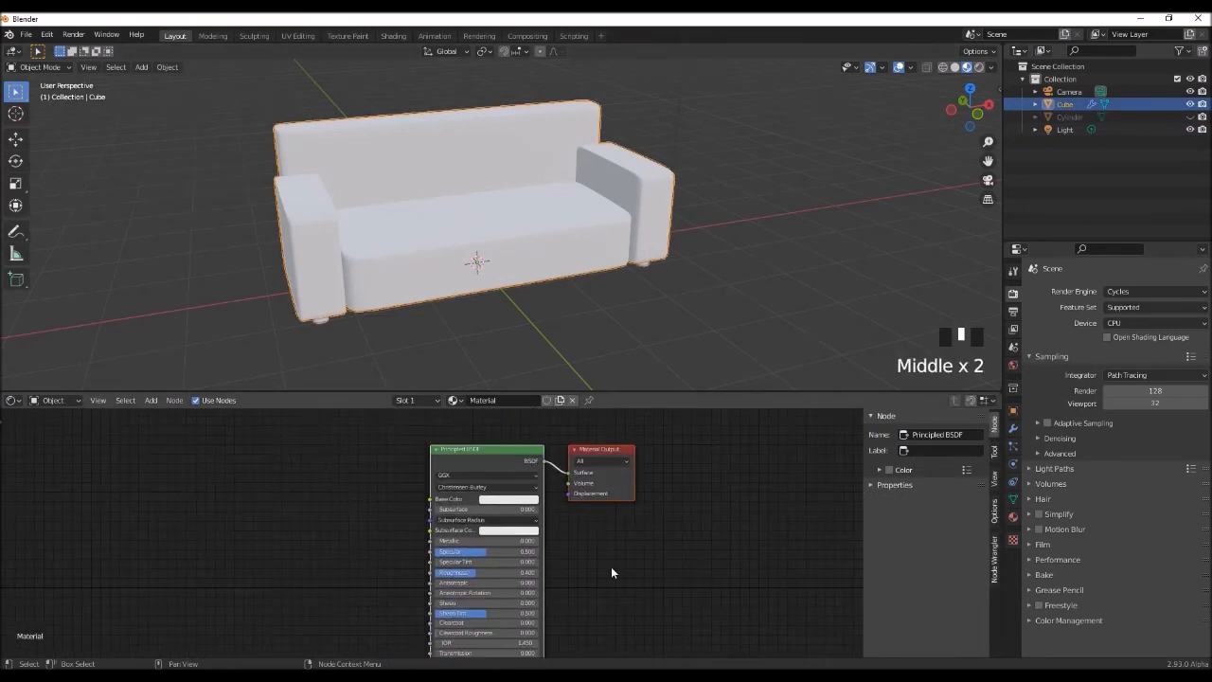
pyautogui.click(509, 400)
pyautogui.write('S')
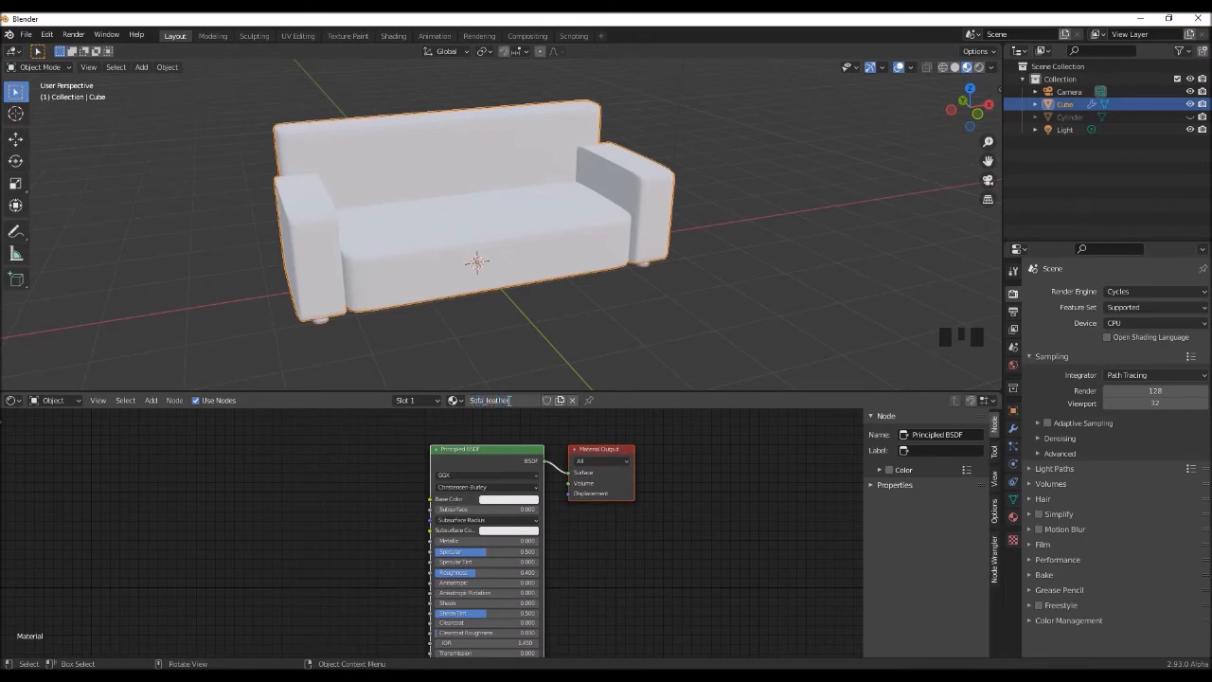
pyautogui.write('ofa_leather')
pyautogui.press('Return')
# Set the Sofa_leather material's base color to hex FAEBD7 in the material properties.
pyautogui.click(1013, 516)
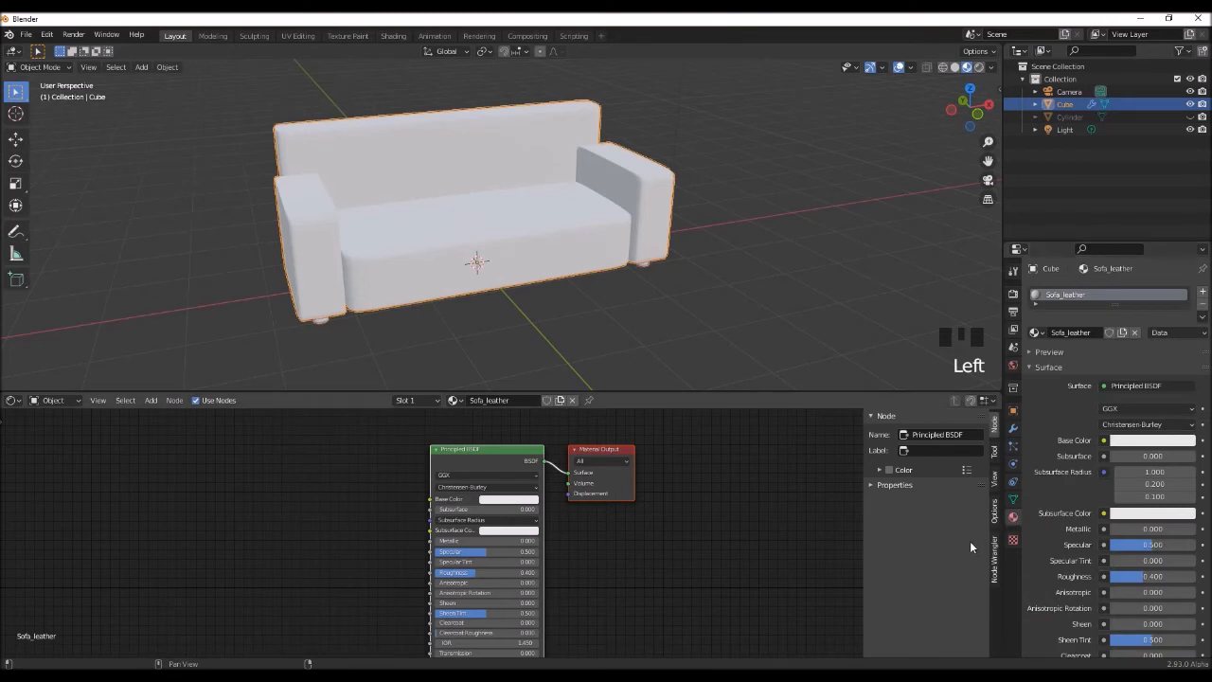
pyautogui.moveTo(647, 589); pyautogui.dragTo(644, 565, button='middle')
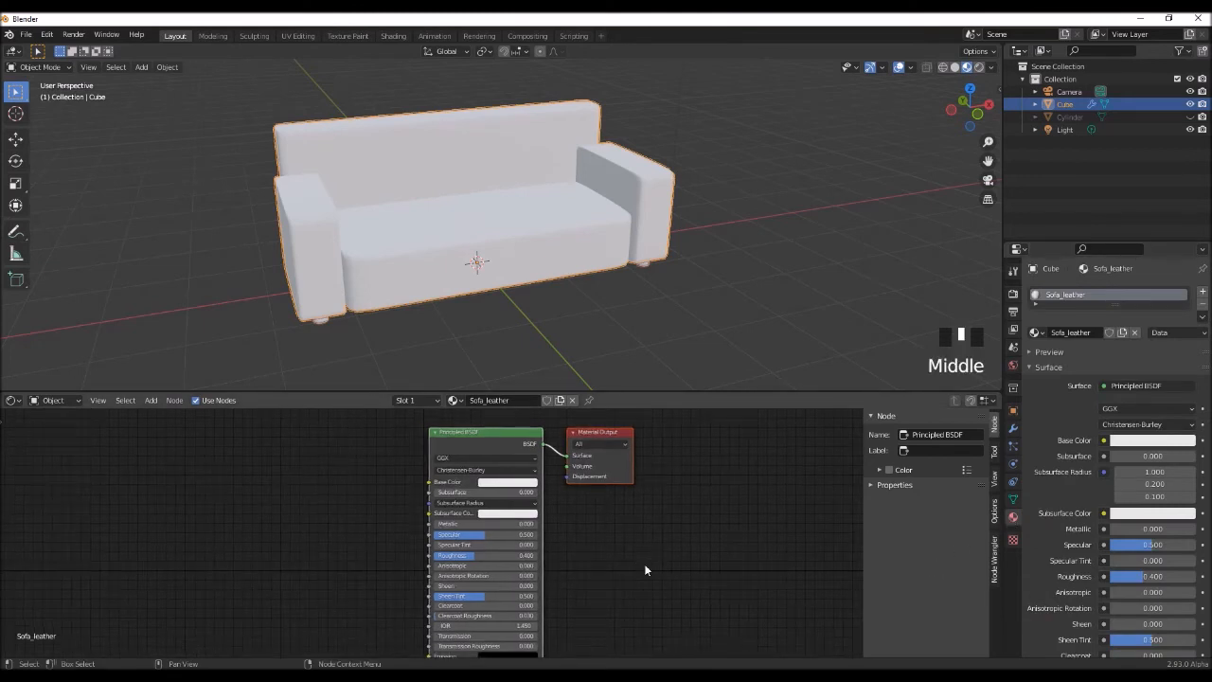
pyautogui.click(1164, 442)
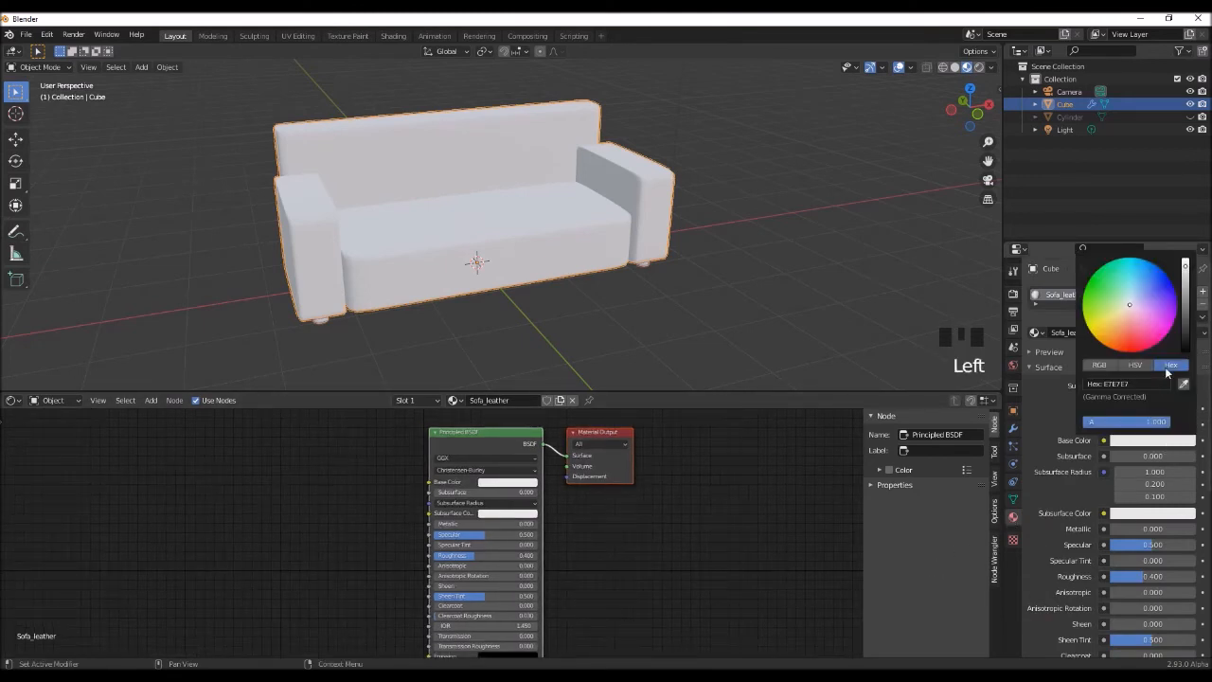
pyautogui.click(1121, 383)
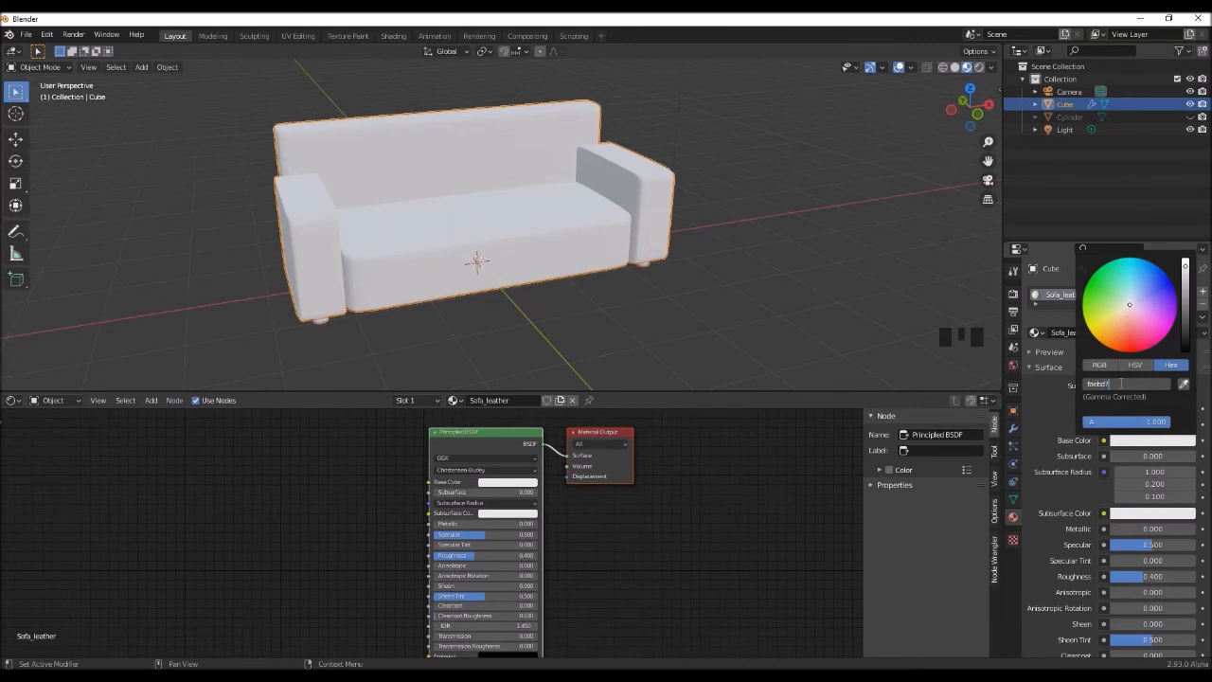
pyautogui.write('faebd7')
pyautogui.press('Return')
pyautogui.scroll(2, 517, 309)
pyautogui.moveTo(517, 309)
pyautogui.mouseDown(button='middle')
pyautogui.moveTo(554, 300)
pyautogui.moveTo(536, 319)
pyautogui.mouseUp(button='middle')
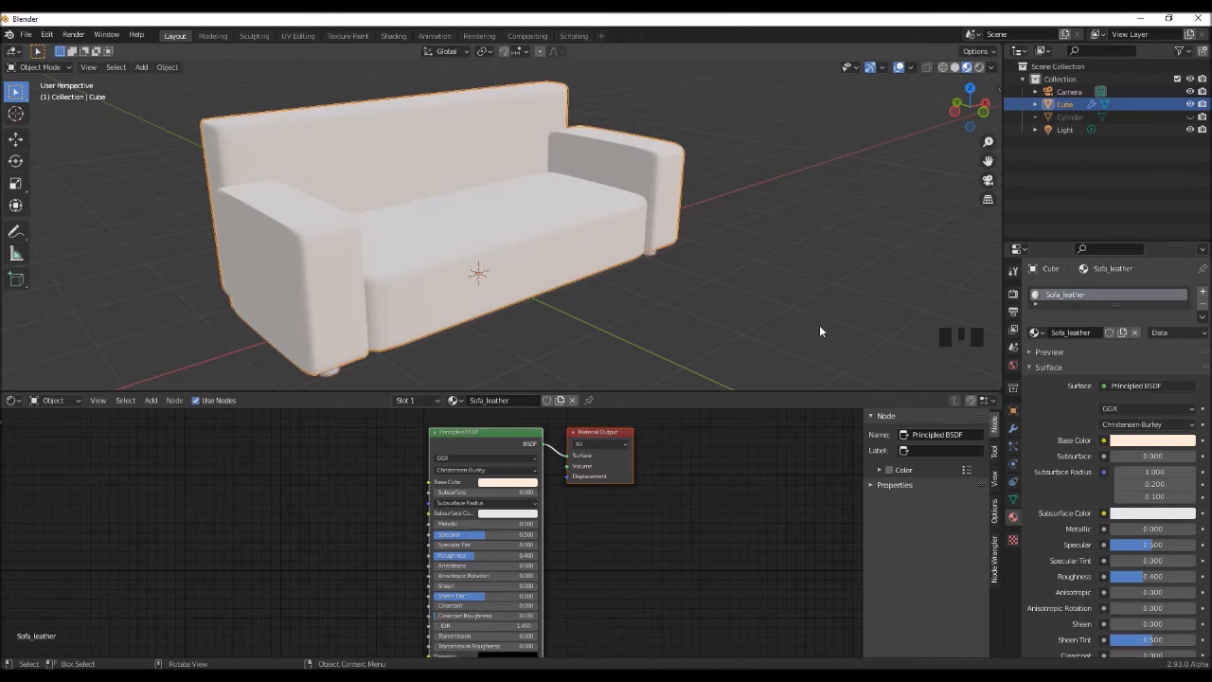
# Try a darker base color value on Sofa_leather, and raise its brightness to full at hex FFF0DB.
pyautogui.click(1146, 440)
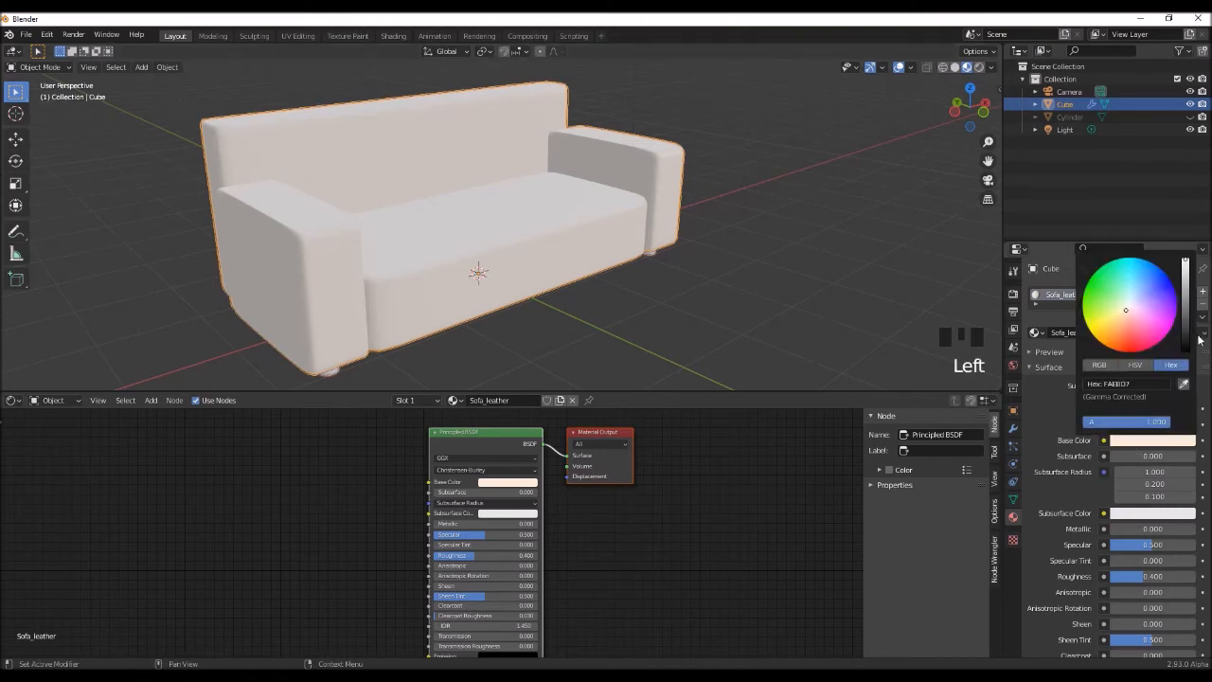
pyautogui.click(1146, 441)
pyautogui.click(1185, 301)
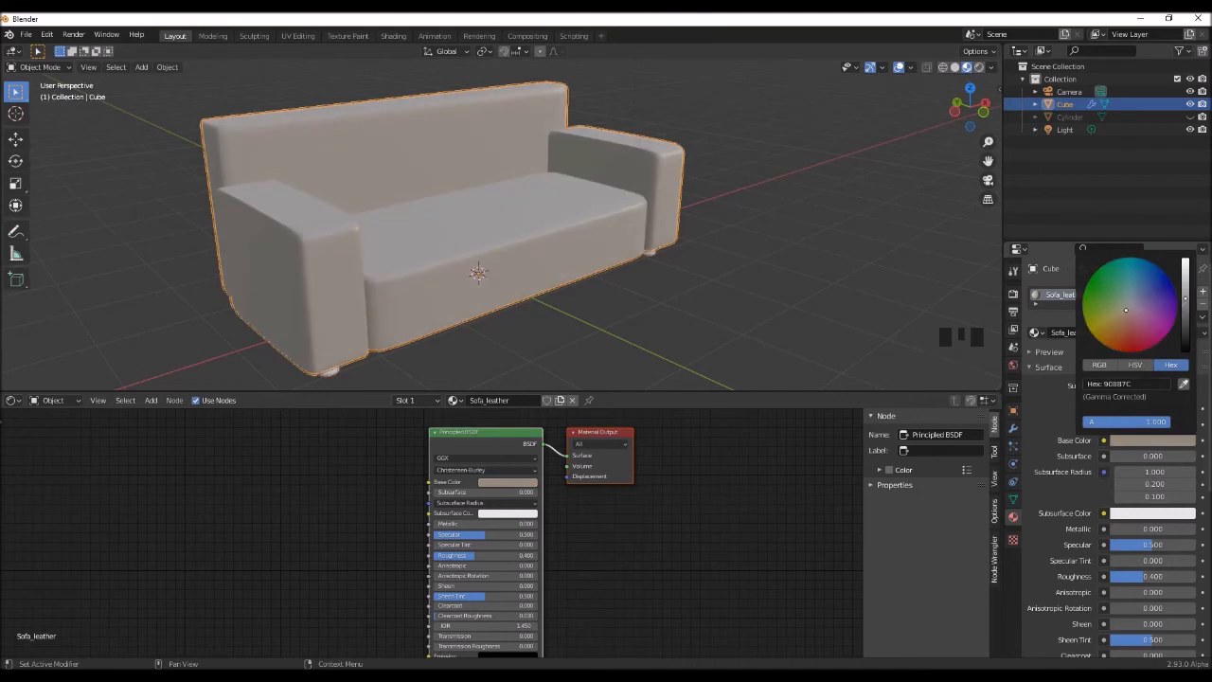
pyautogui.moveTo(1185, 300); pyautogui.dragTo(1184, 261)
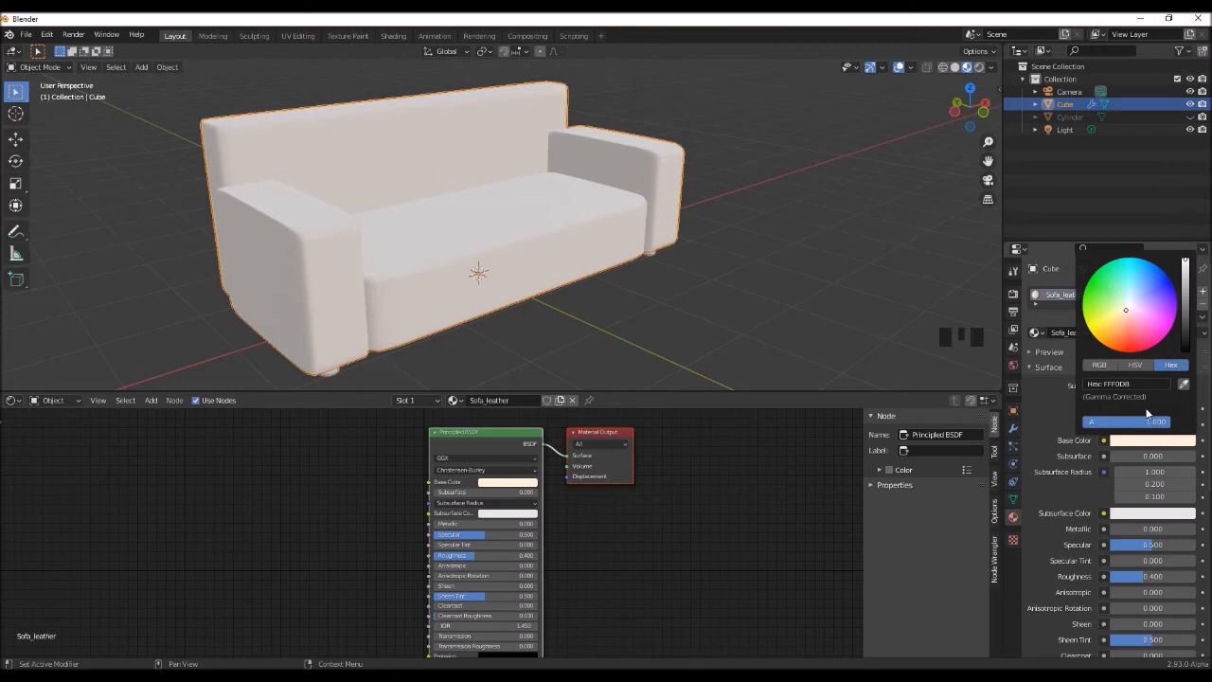
# Adjust the Sofa_leather base color in RGB mode, setting green to 0.8 and lowering blue for a warmer cream.
pyautogui.click(1132, 365)
pyautogui.click(1102, 364)
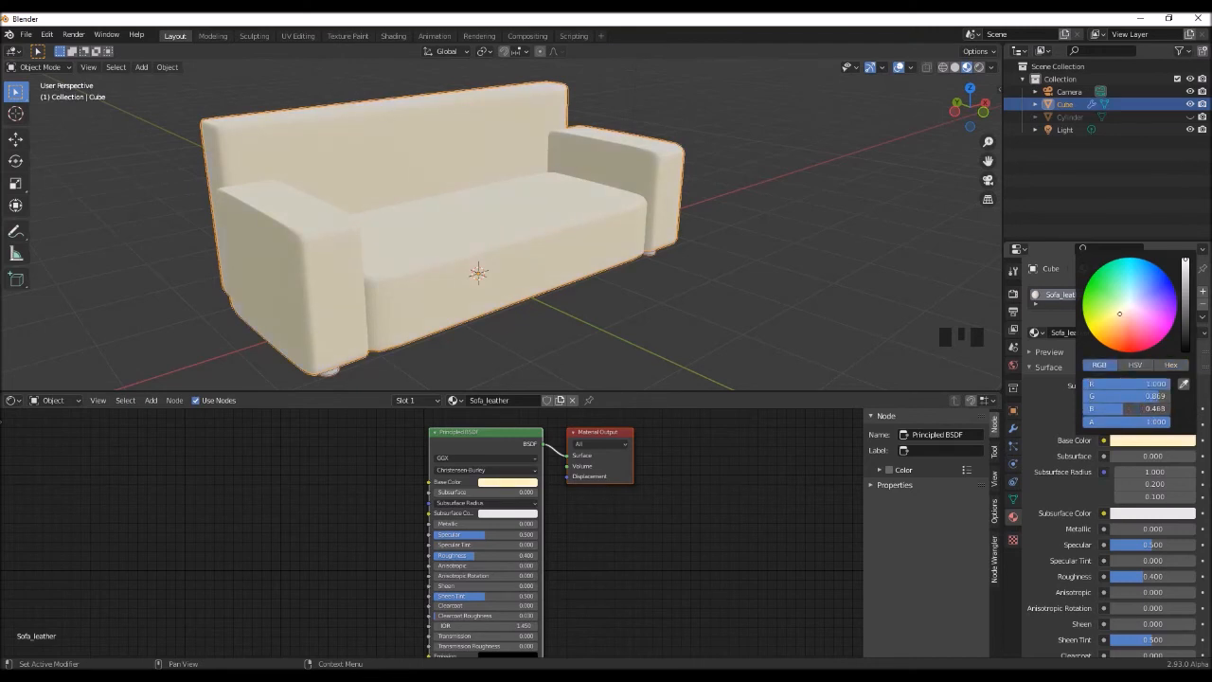
pyautogui.click(1133, 398)
pyautogui.write('.8')
pyautogui.press('Return')
pyautogui.click(1147, 408)
pyautogui.press('Return')
# Enlarge the Shader Editor area and bring the whole Sofa_leather node setup into view.
pyautogui.moveTo(507, 289); pyautogui.dragTo(606, 314, button='middle')
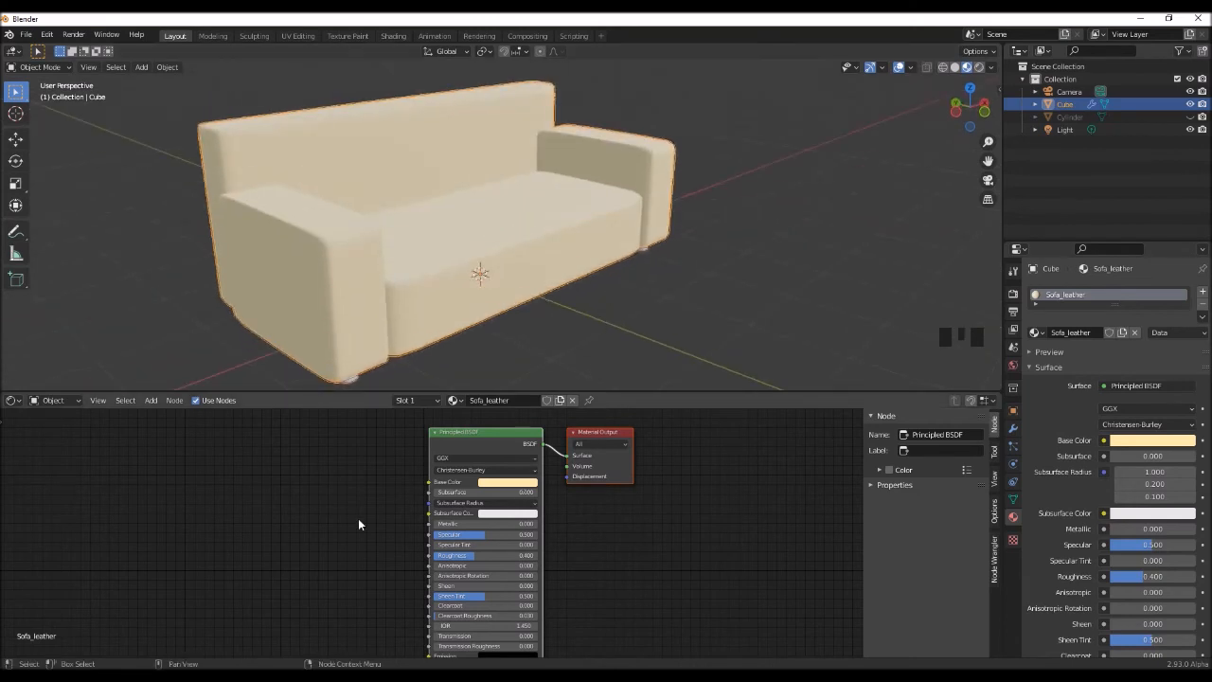
pyautogui.moveTo(358, 519); pyautogui.dragTo(515, 479, button='middle')
pyautogui.scroll(-1, 431, 534)
pyautogui.moveTo(433, 530); pyautogui.dragTo(496, 533, button='middle')
pyautogui.moveTo(656, 390); pyautogui.dragTo(652, 315)
pyautogui.moveTo(632, 402); pyautogui.dragTo(627, 372)
pyautogui.scroll(1, 701, 449)
# Add a ColorRamp node and connect its Color output to the Principled BSDF's Roughness.
pyautogui.click(407, 471)
pyautogui.hotkey('shift', 'a')
pyautogui.write('colo')
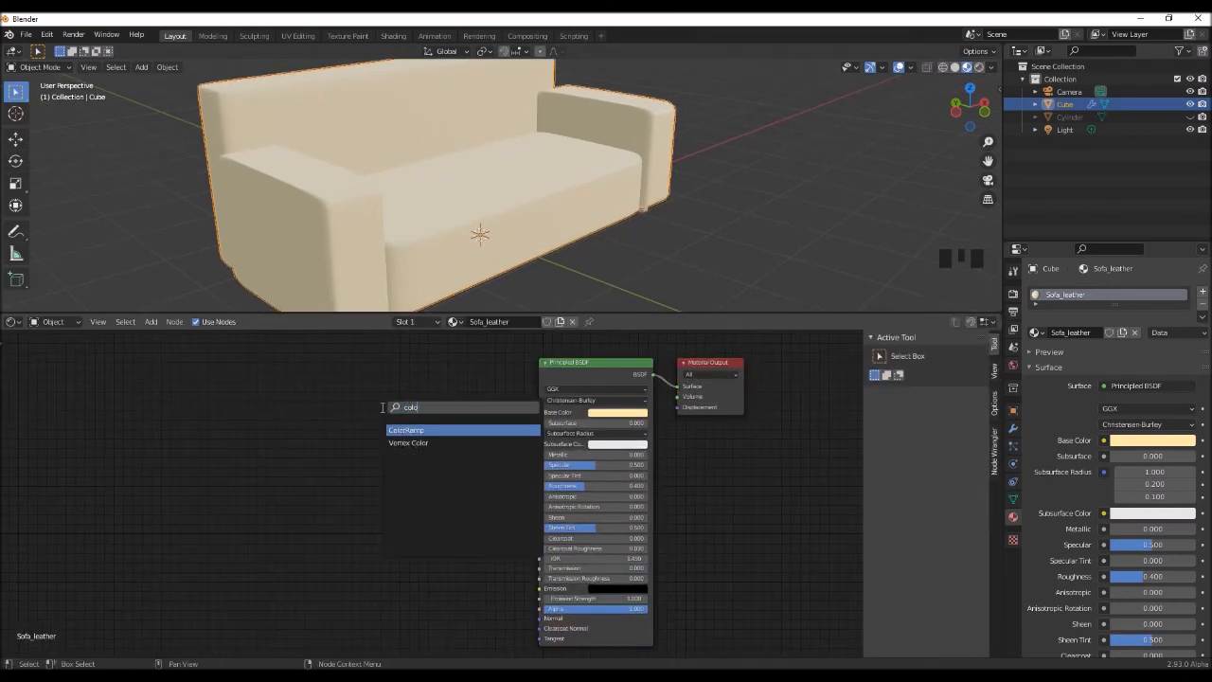
pyautogui.press('Return')
pyautogui.click(398, 443)
pyautogui.moveTo(490, 436); pyautogui.dragTo(540, 486)
# Move the ColorRamp's black stop inward and set the white stop's position to 0.4.
pyautogui.click(384, 477)
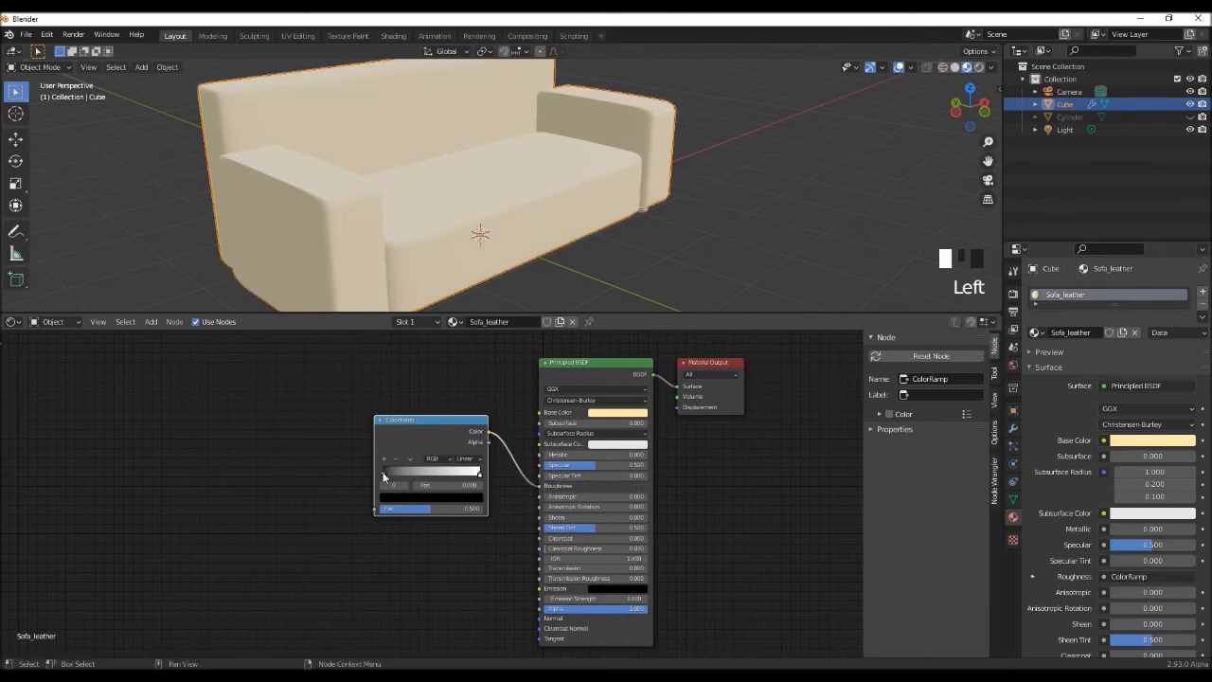
pyautogui.scroll(2, 403, 481)
pyautogui.moveTo(498, 465); pyautogui.dragTo(422, 465)
pyautogui.click(457, 483)
pyautogui.write('0.4')
pyautogui.press('Return')
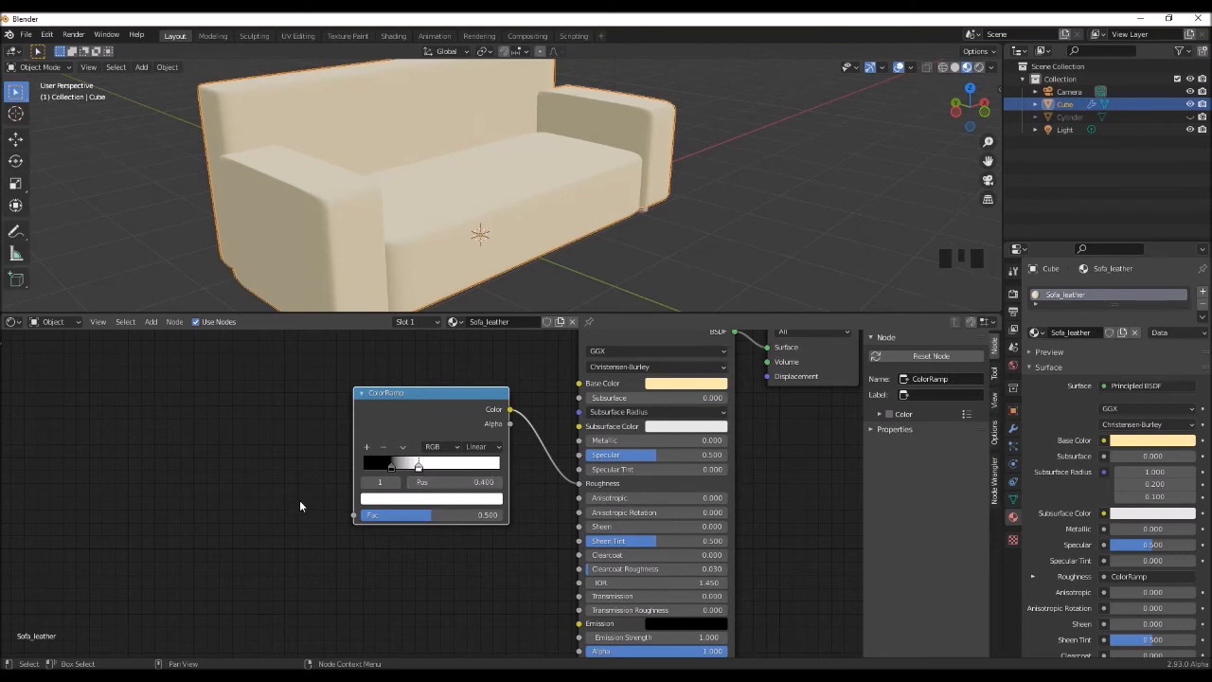
# Add a Voronoi Texture node before the ColorRamp and connect its Distance output to the ramp's Fac.
pyautogui.moveTo(301, 507); pyautogui.dragTo(349, 500, button='middle')
pyautogui.click(325, 448)
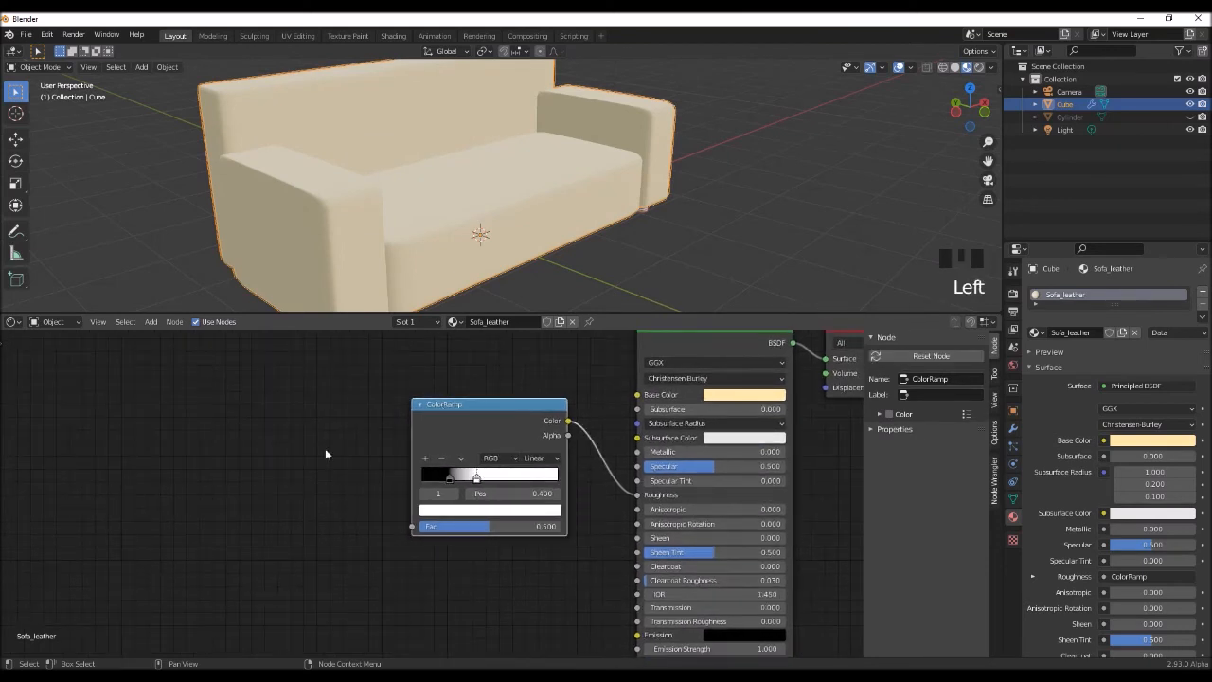
pyautogui.hotkey('shift', 'a')
pyautogui.write('voronoi')
pyautogui.press('Return')
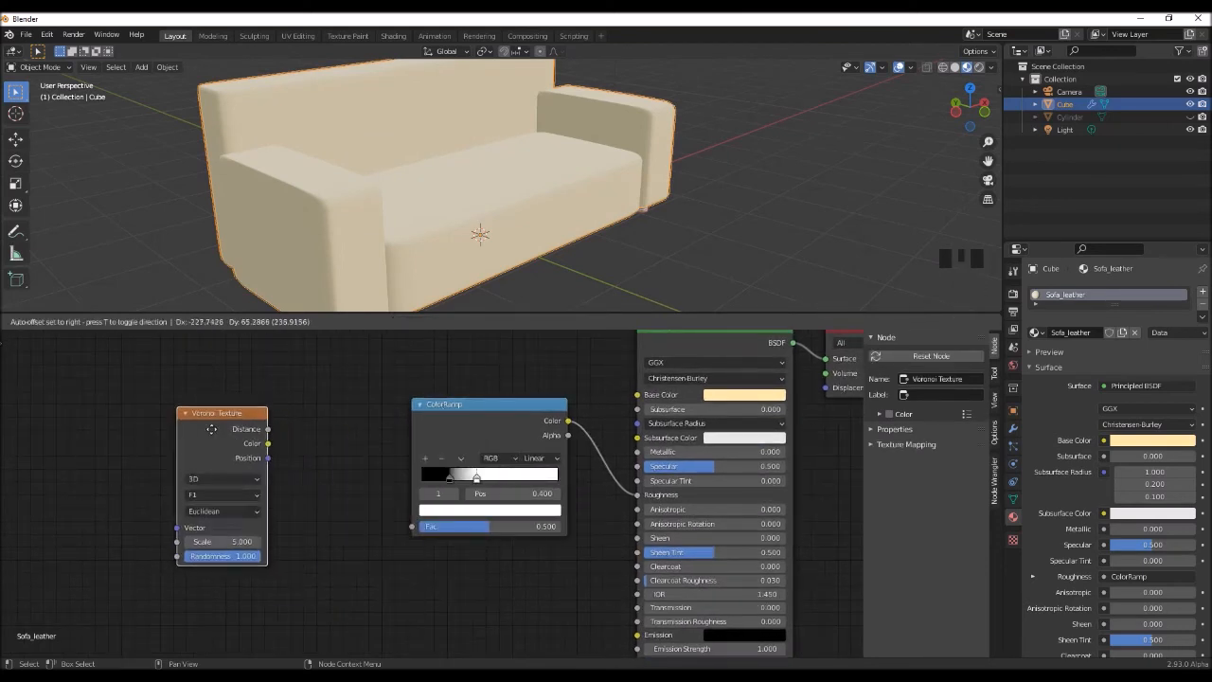
pyautogui.click(210, 427)
pyautogui.moveTo(268, 426); pyautogui.dragTo(412, 526)
# Set the Voronoi Texture's scale to 300 and check the effect on the seat up close.
pyautogui.scroll(2, 447, 194)
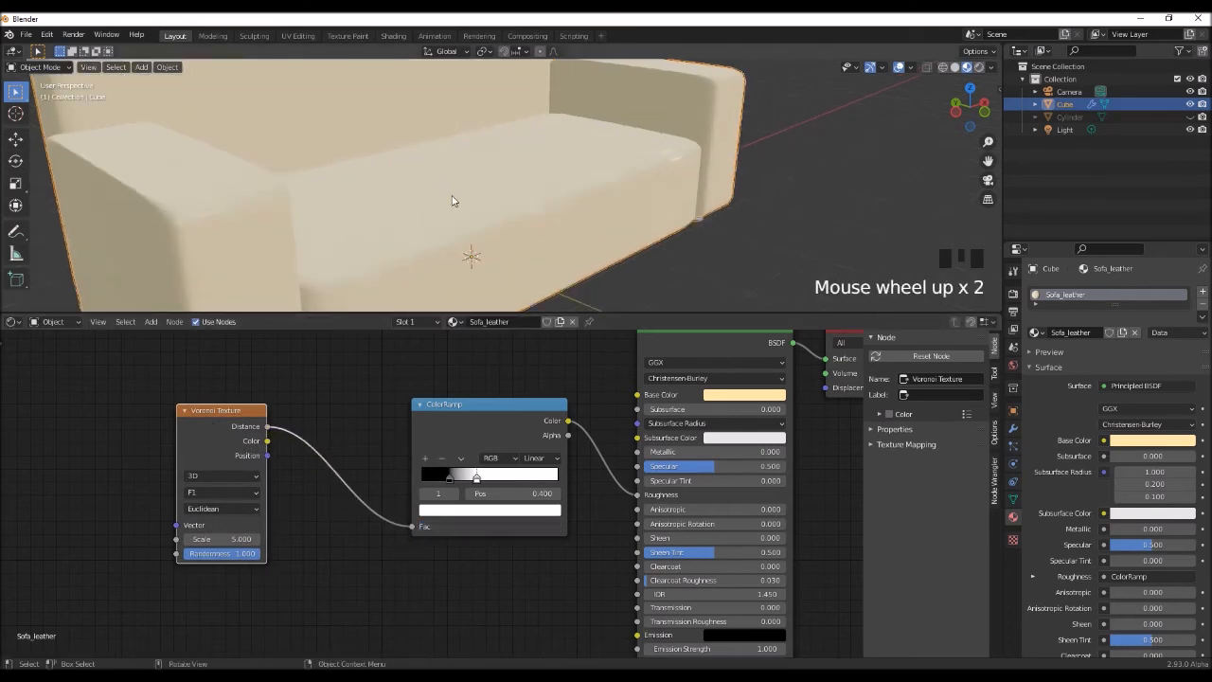
pyautogui.keyDown('shift'); pyautogui.moveTo(452, 200); pyautogui.dragTo(595, 200, button='middle'); pyautogui.keyUp('shift')
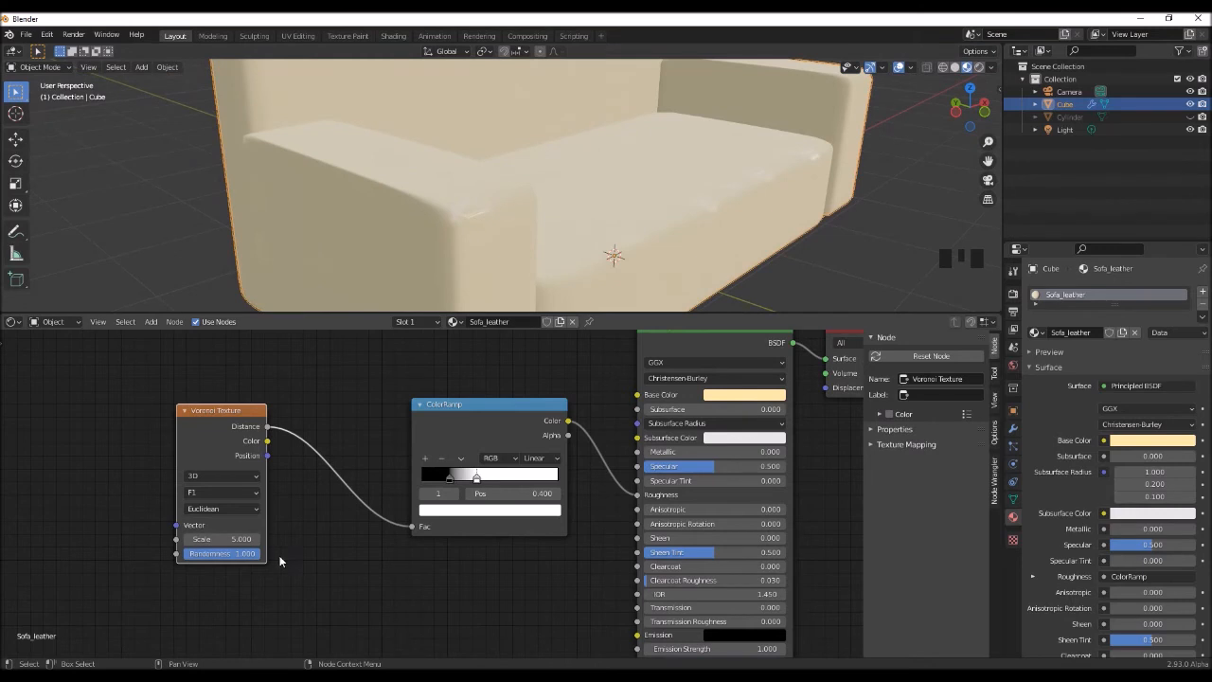
pyautogui.click(238, 540)
pyautogui.write('300')
pyautogui.press('Return')
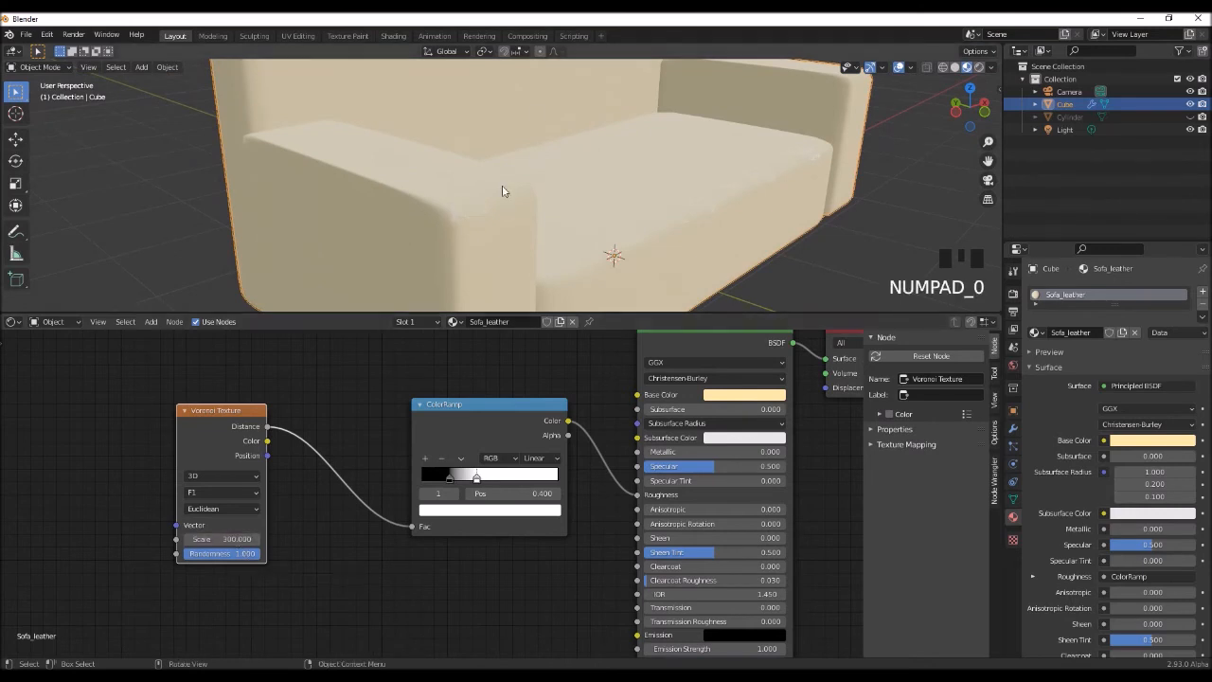
pyautogui.scroll(3, 493, 214)
pyautogui.scroll(-2, 492, 212)
pyautogui.moveTo(492, 214)
pyautogui.mouseDown(button='middle')
pyautogui.moveTo(497, 232)
pyautogui.moveTo(601, 212)
pyautogui.moveTo(483, 229)
pyautogui.mouseUp(button='middle')
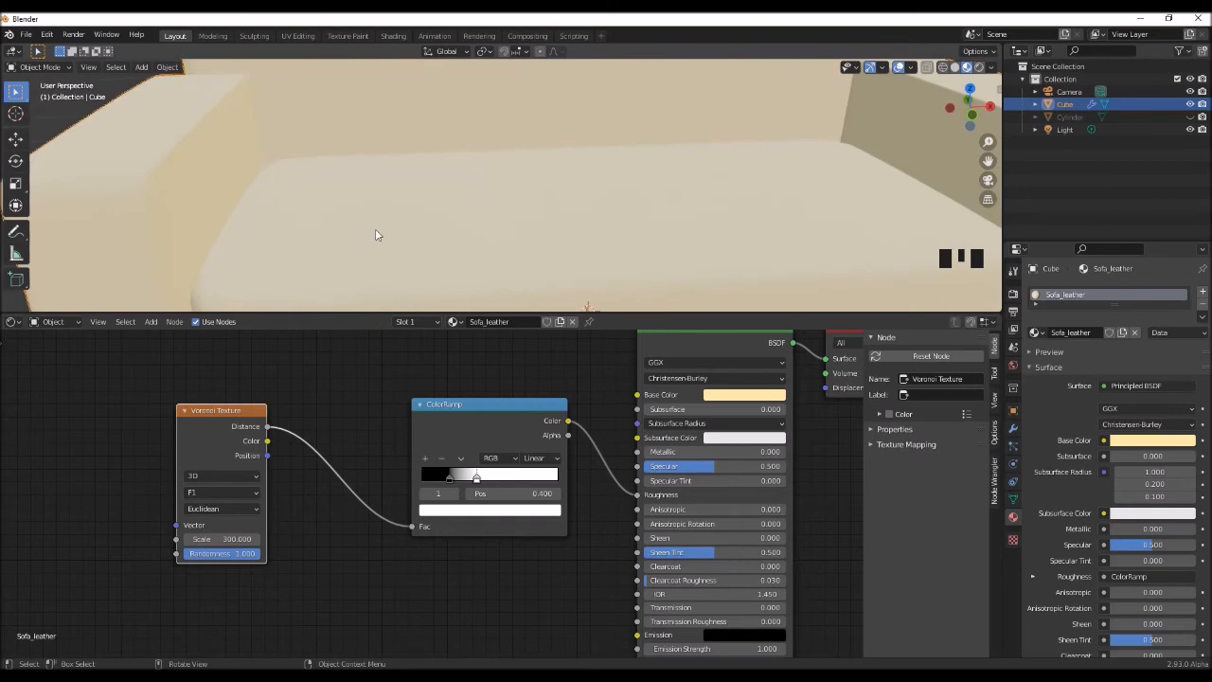
# Select the Voronoi Texture node and look at the add-ons list in the preferences.
pyautogui.moveTo(344, 517); pyautogui.dragTo(443, 509, button='middle')
pyautogui.moveTo(264, 395); pyautogui.dragTo(298, 392, button='middle')
pyautogui.click(339, 407)
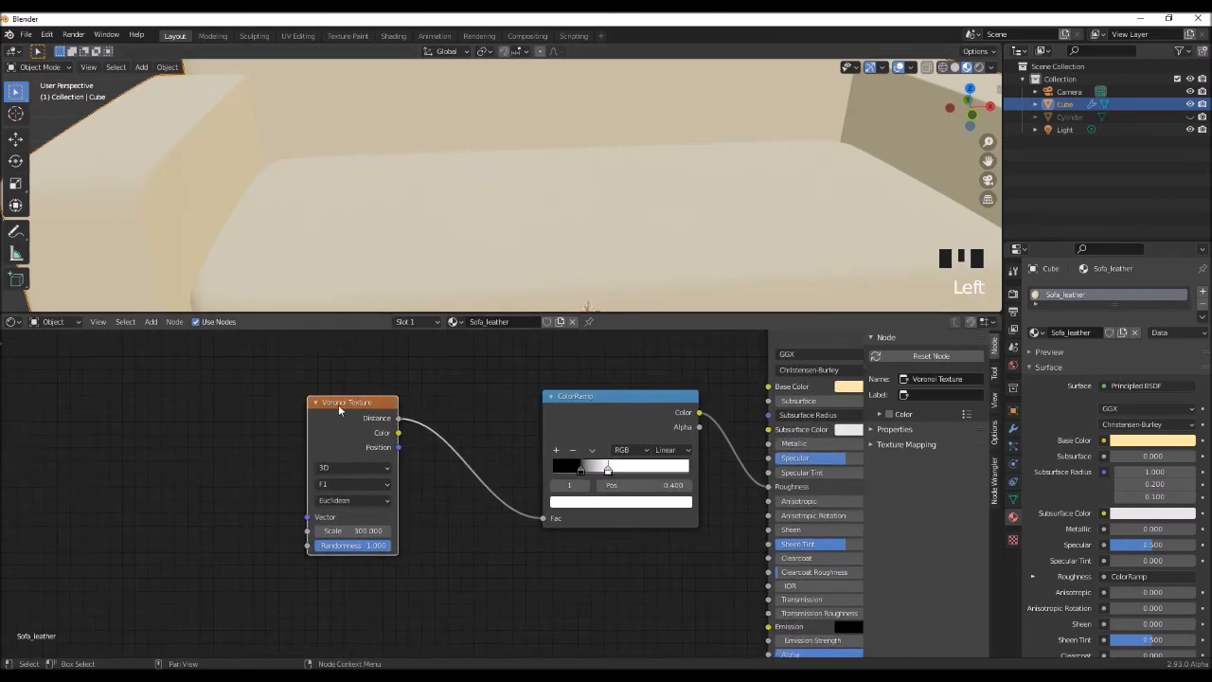
pyautogui.click(46, 34)
pyautogui.click(66, 216)
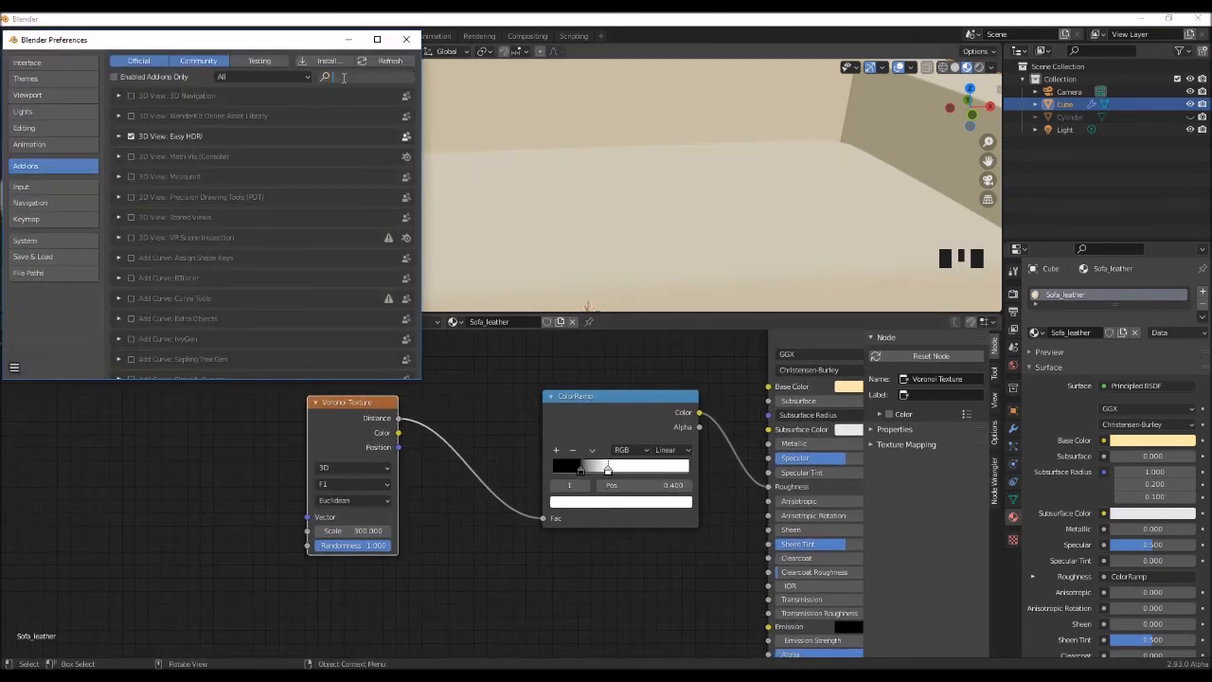
pyautogui.click(406, 39)
# Add Mapping and Texture Coordinate nodes to the Voronoi Texture, feed Object coordinates into Mapping, and space out the nodes.
pyautogui.hotkey('ctrl', 't')
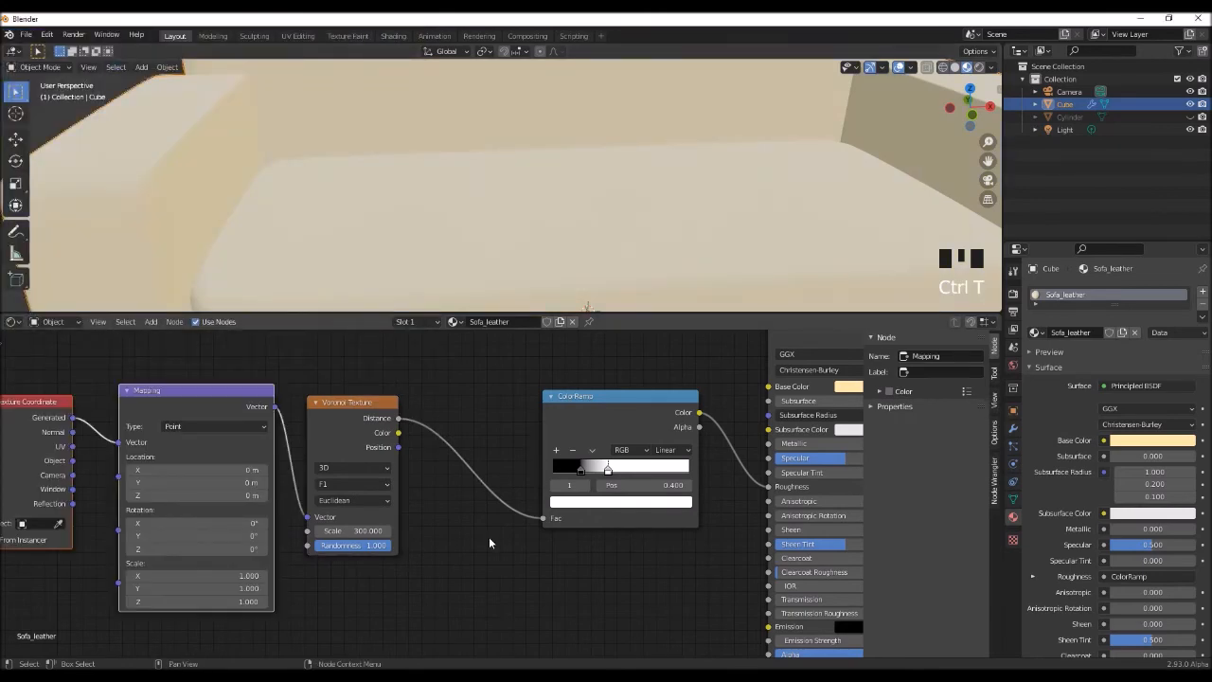
pyautogui.scroll(-3, 490, 538)
pyautogui.moveTo(433, 570); pyautogui.dragTo(522, 553, button='middle')
pyautogui.moveTo(238, 449); pyautogui.dragTo(274, 435)
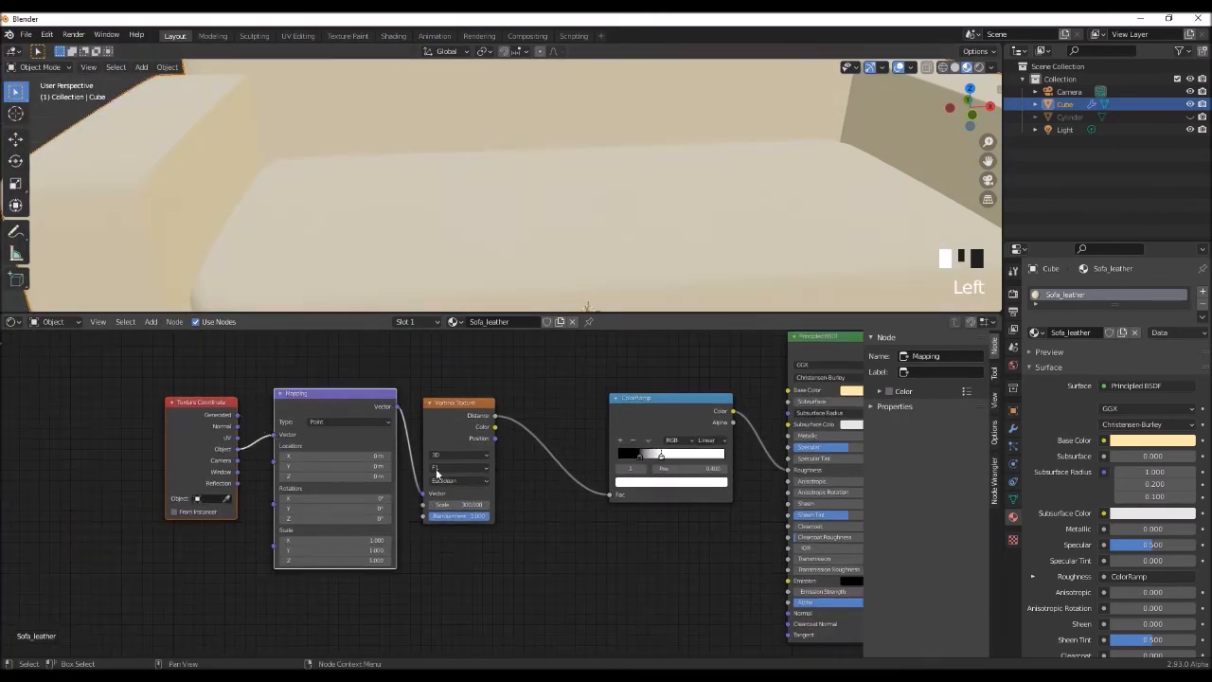
pyautogui.moveTo(331, 394); pyautogui.dragTo(237, 399)
pyautogui.moveTo(460, 403); pyautogui.dragTo(390, 400)
# Insert a Math node set to Multiply between the Voronoi Texture and ColorRamp, feeding Distance into both of its values.
pyautogui.click(475, 504)
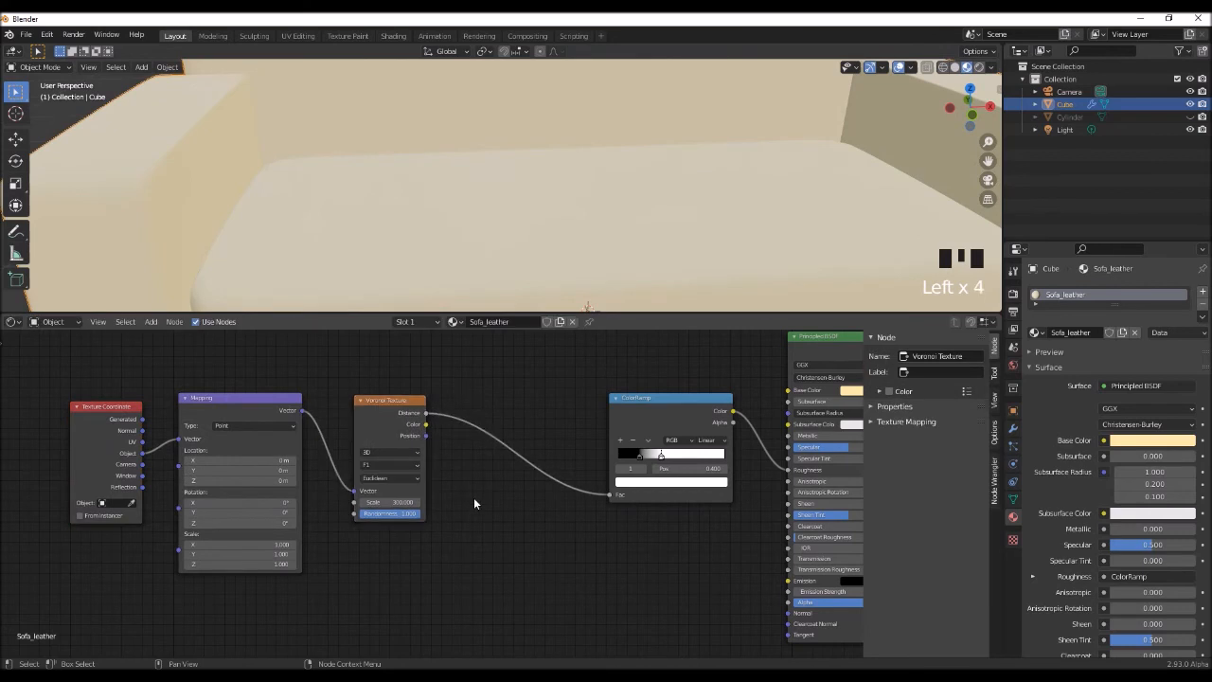
pyautogui.hotkey('shift', 'a')
pyautogui.click(483, 506)
pyautogui.write('math')
pyautogui.press('Return')
pyautogui.click(502, 416)
pyautogui.click(502, 422)
pyautogui.click(499, 473)
pyautogui.moveTo(490, 503); pyautogui.dragTo(440, 522, button='middle')
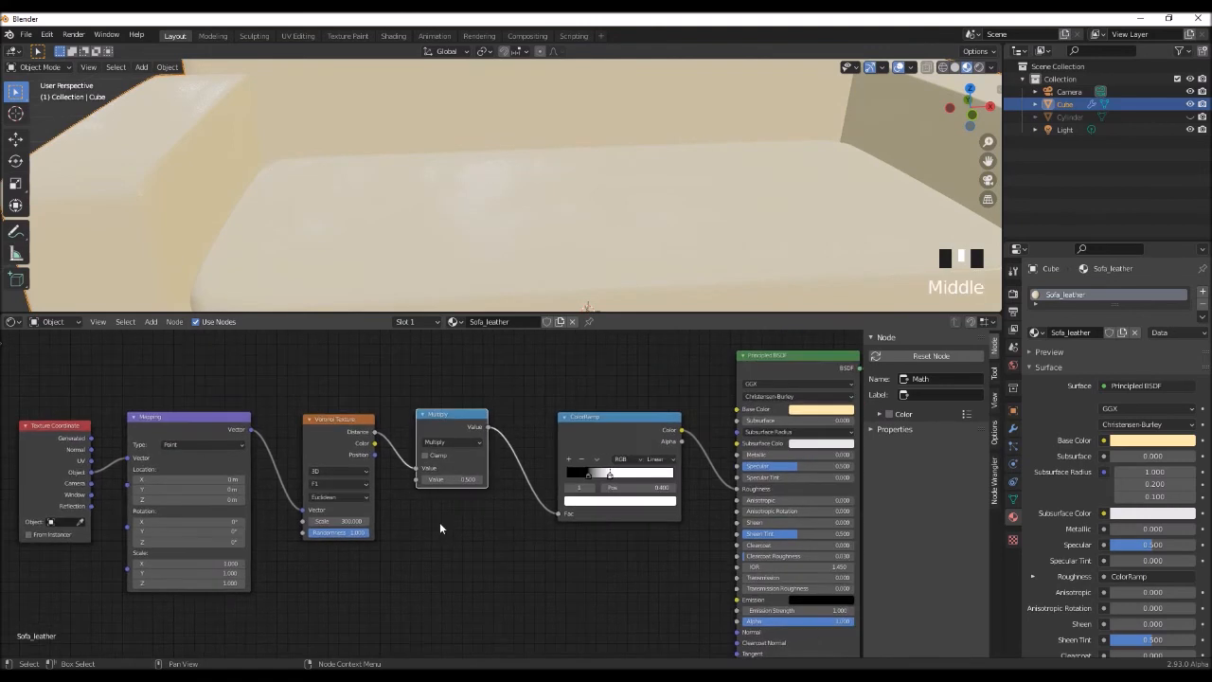
pyautogui.moveTo(375, 432); pyautogui.dragTo(417, 480)
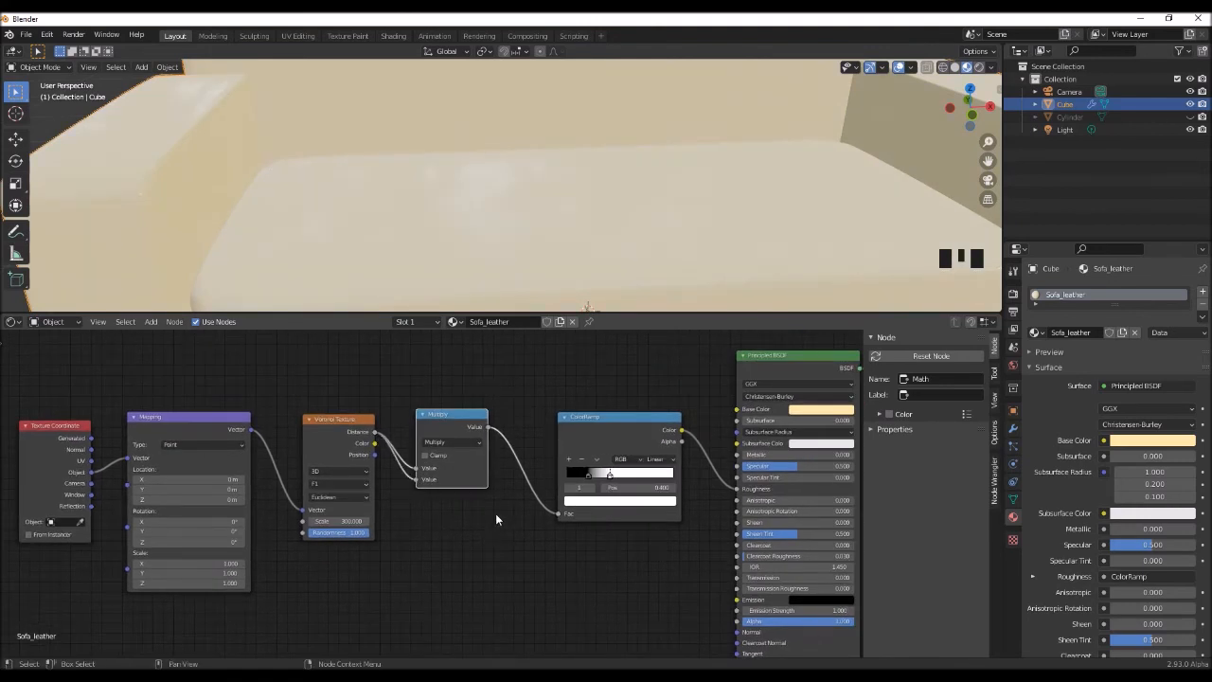
# Insert a MixRGB node before the ColorRamp, set to Multiply blending with a Fac of 1.0.
pyautogui.hotkey('shift', 'a')
pyautogui.click(497, 521)
pyautogui.write('mix')
pyautogui.press('Return')
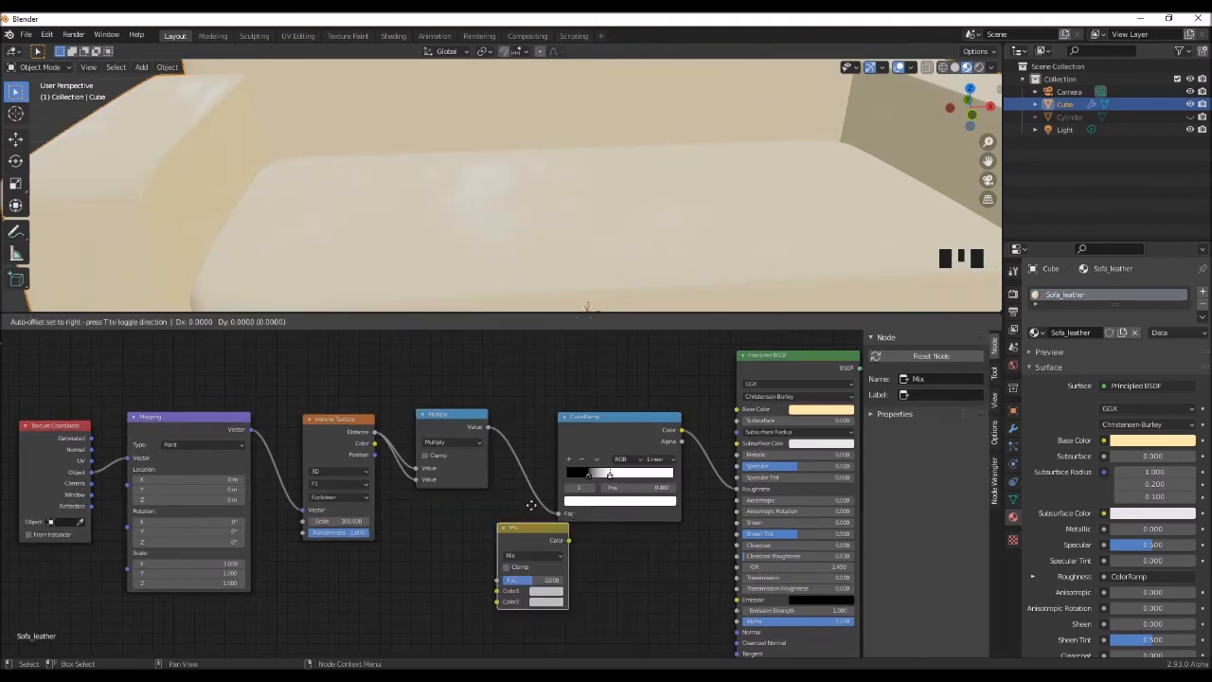
pyautogui.click(562, 438)
pyautogui.click(565, 489)
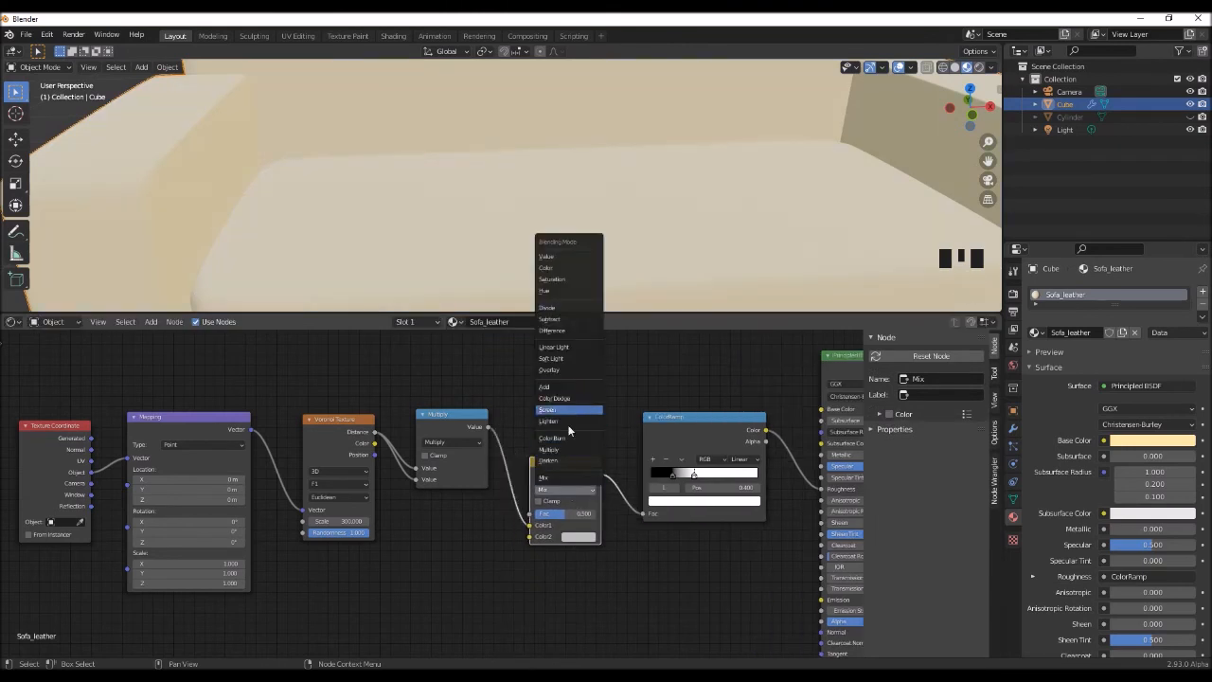
pyautogui.click(553, 448)
pyautogui.scroll(2, 640, 535)
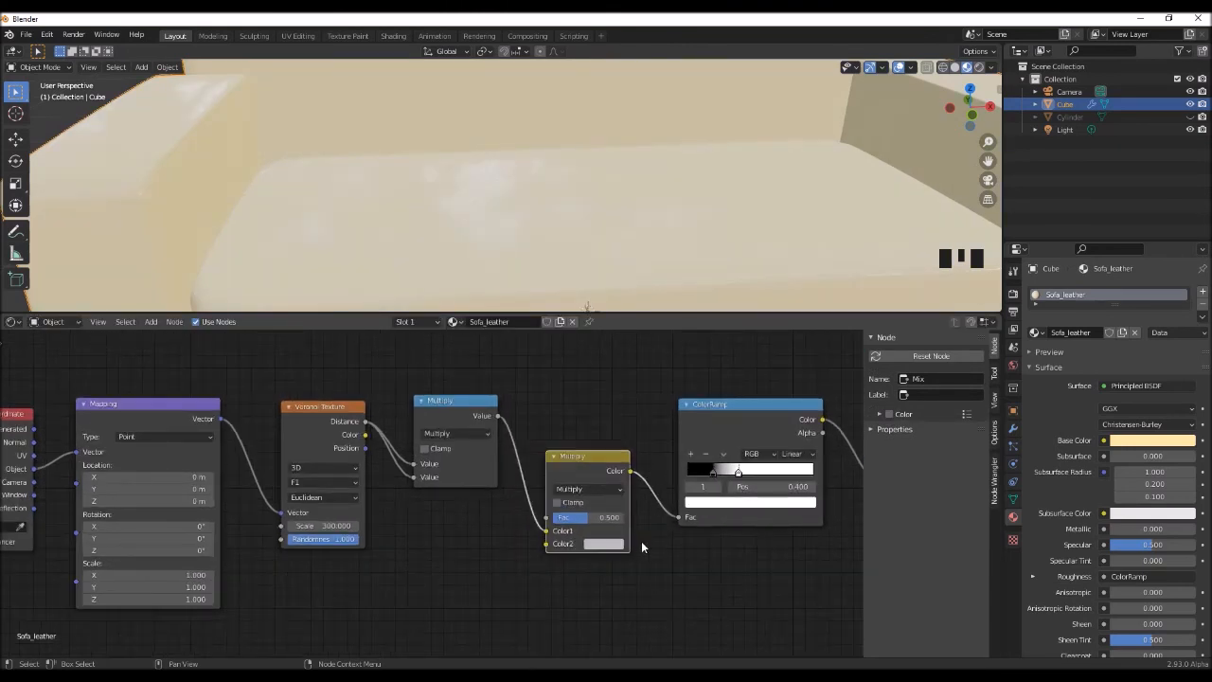
pyautogui.moveTo(572, 519); pyautogui.dragTo(627, 519)
pyautogui.scroll(-4, 540, 543)
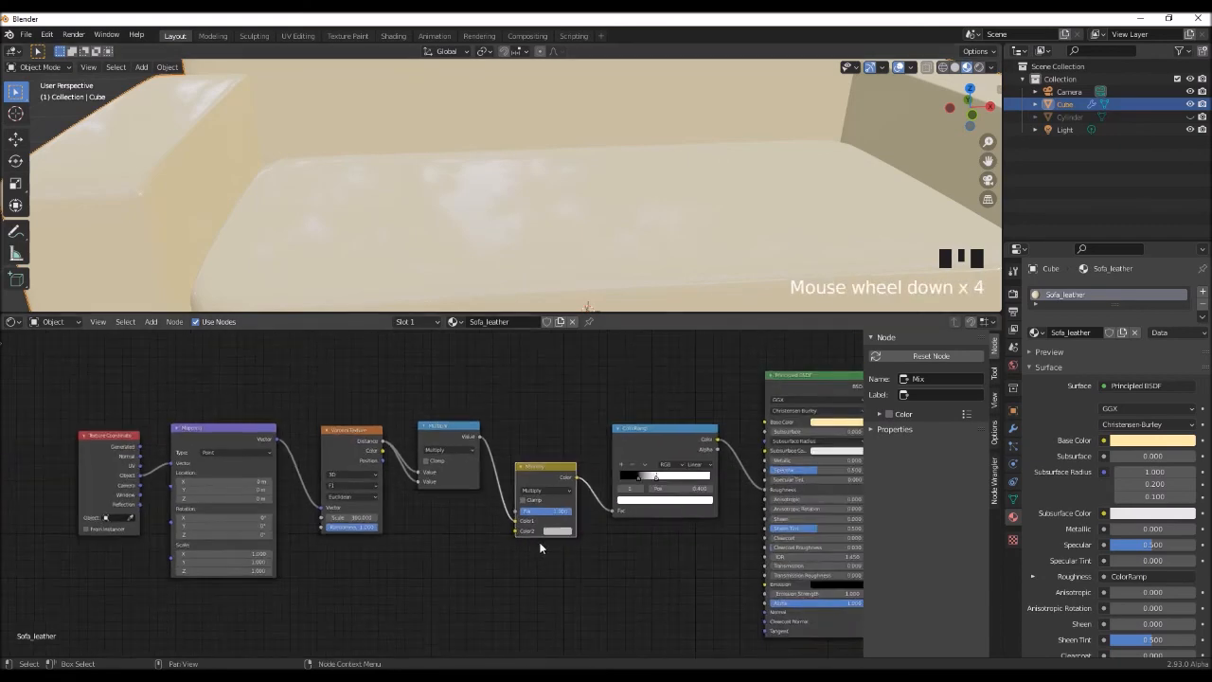
# Insert an Invert node between the color Multiply node and the ColorRamp.
pyautogui.scroll(2, 539, 542)
pyautogui.moveTo(539, 542); pyautogui.dragTo(534, 526, button='middle')
pyautogui.click(533, 525)
pyautogui.hotkey('shift', 'a')
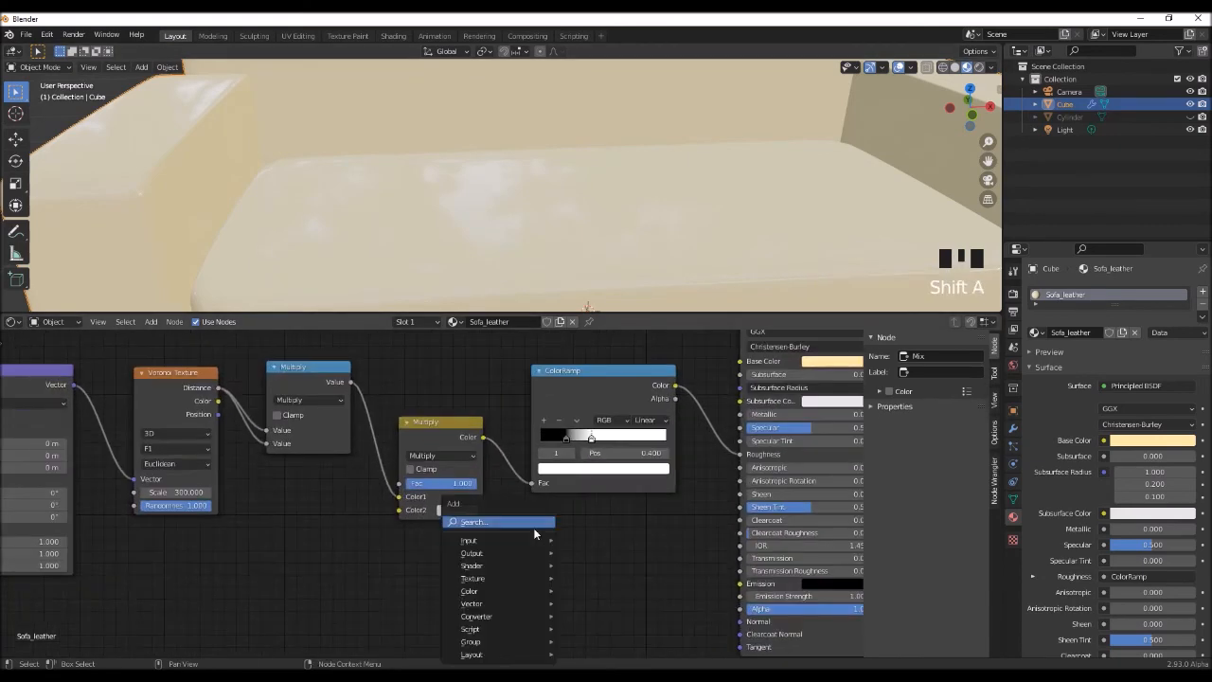
pyautogui.click(534, 524)
pyautogui.write('invert')
pyautogui.press('Return')
pyautogui.click(552, 508)
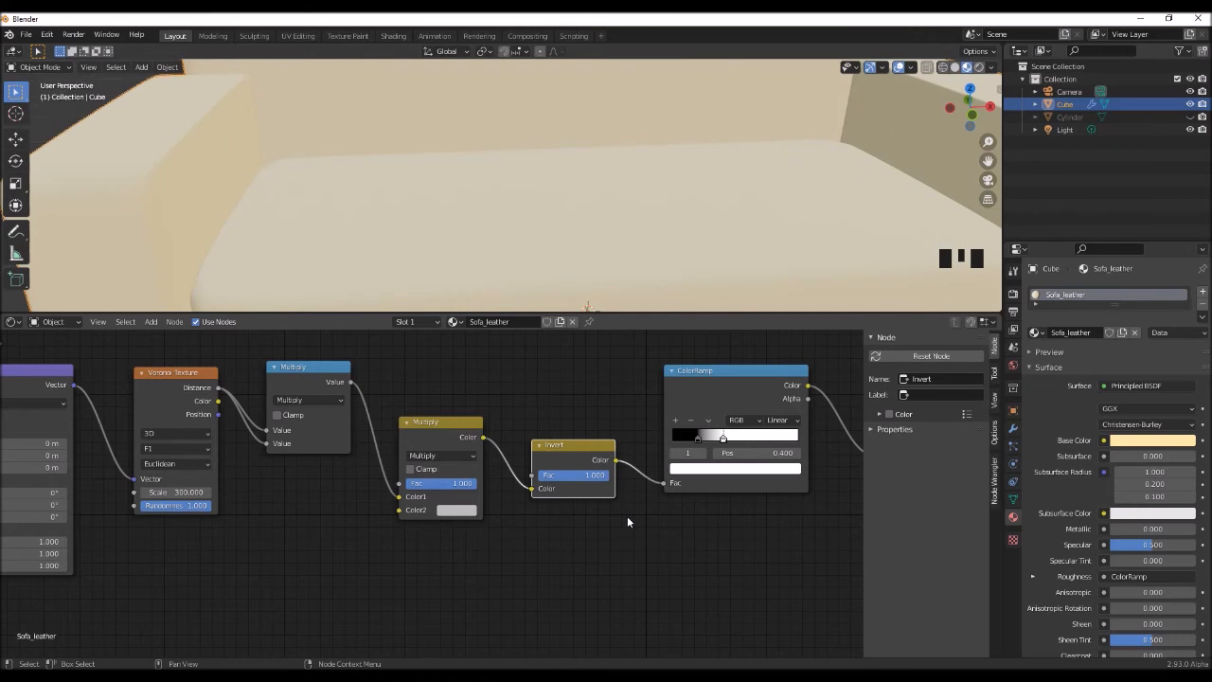
# Add a Bump node with the Invert color as its Height and its Normal output linked to the Principled BSDF's Normal.
pyautogui.scroll(-5, 627, 522)
pyautogui.moveTo(676, 533); pyautogui.dragTo(431, 547, button='middle')
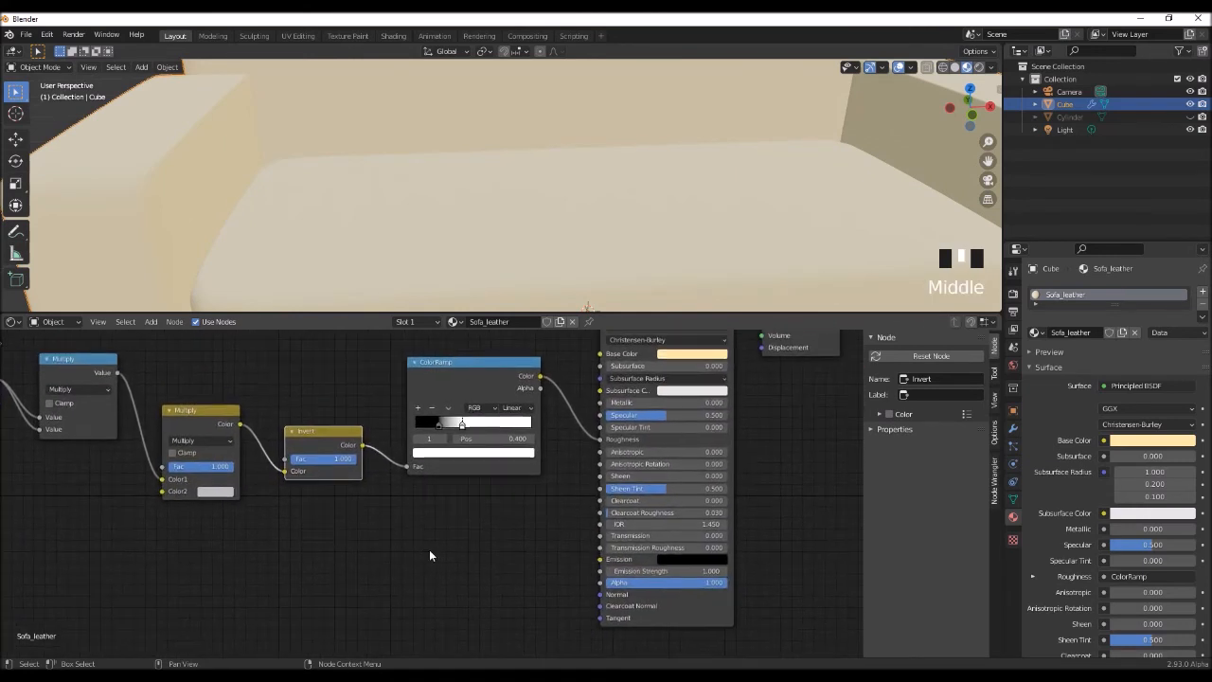
pyautogui.hotkey('shift', 'a')
pyautogui.click(359, 522)
pyautogui.write('bump')
pyautogui.press('Return')
pyautogui.click(477, 527)
pyautogui.moveTo(503, 525); pyautogui.dragTo(600, 593)
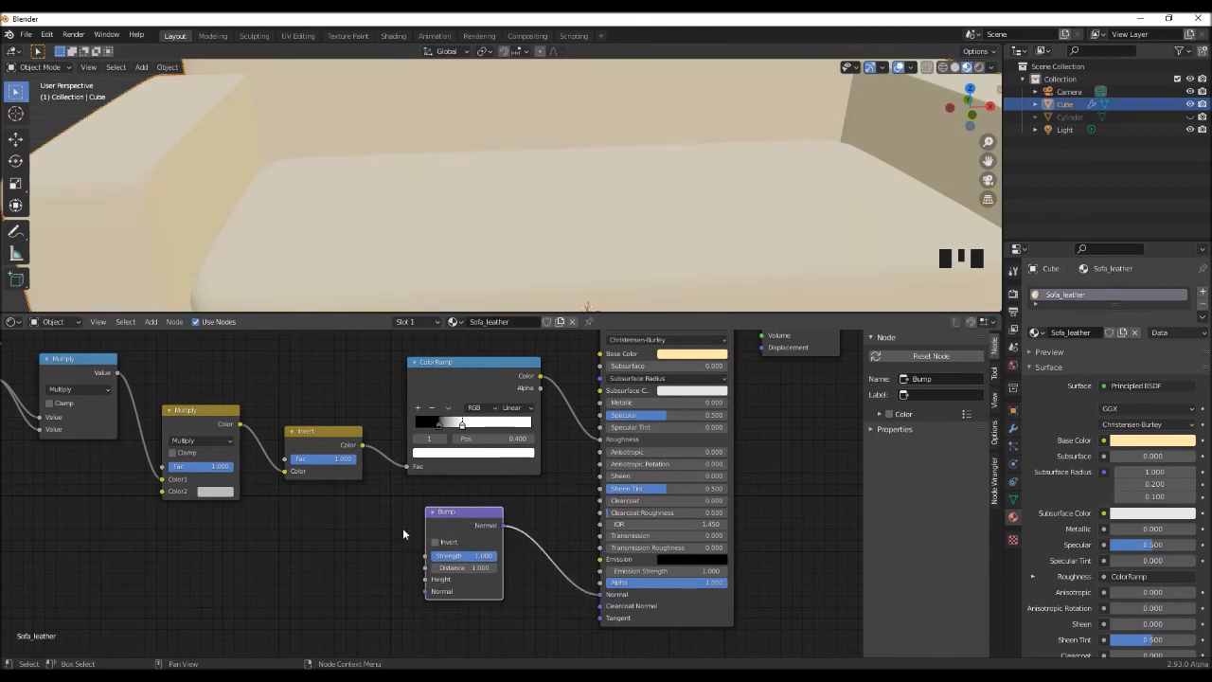
pyautogui.moveTo(362, 444); pyautogui.dragTo(425, 579)
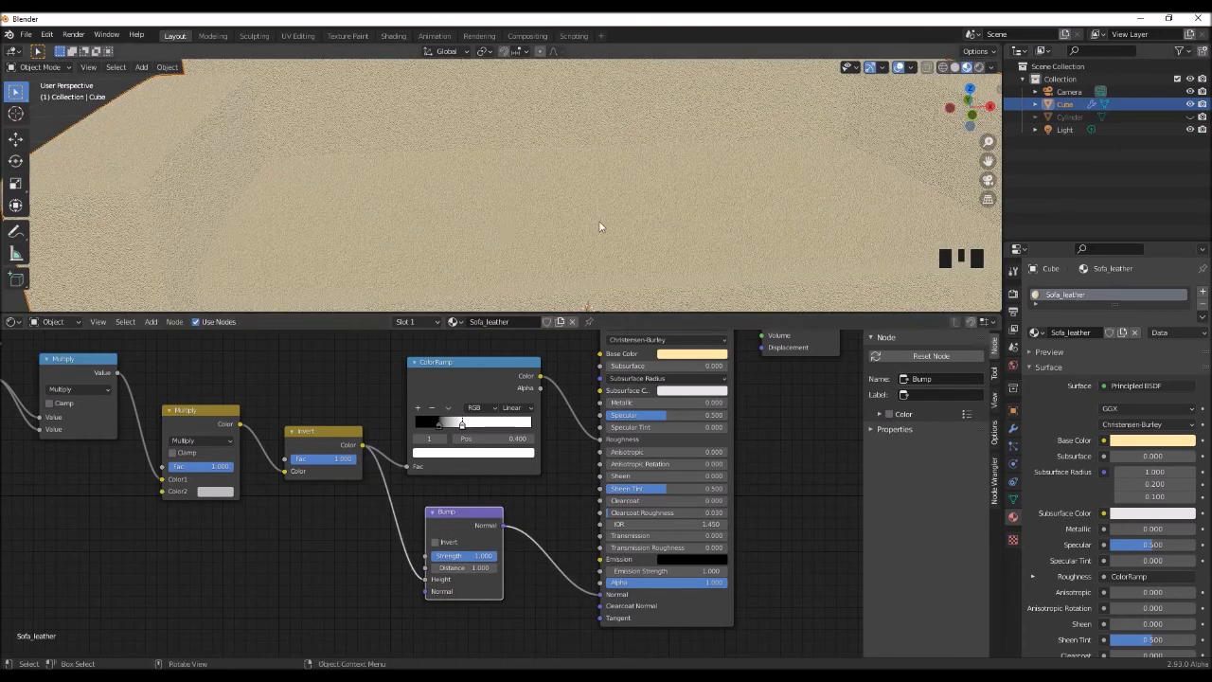
# Set the Bump node's strength to 0.1 and its distance to 0.02.
pyautogui.click(464, 555)
pyautogui.write('0.1')
pyautogui.press('Return')
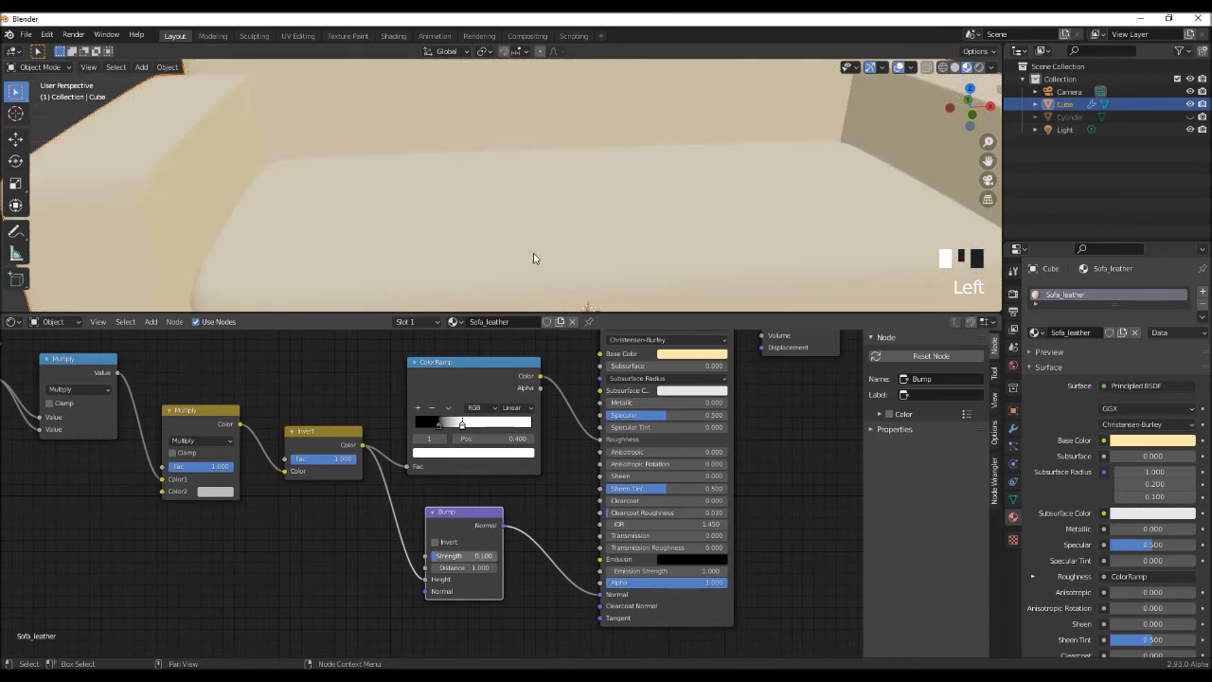
pyautogui.click(481, 567)
pyautogui.write('0.02')
pyautogui.press('Return')
# Examine the leather surface on the sofa up close and from several angles.
pyautogui.moveTo(559, 234); pyautogui.dragTo(638, 271, button='middle')
pyautogui.scroll(3, 249, 263)
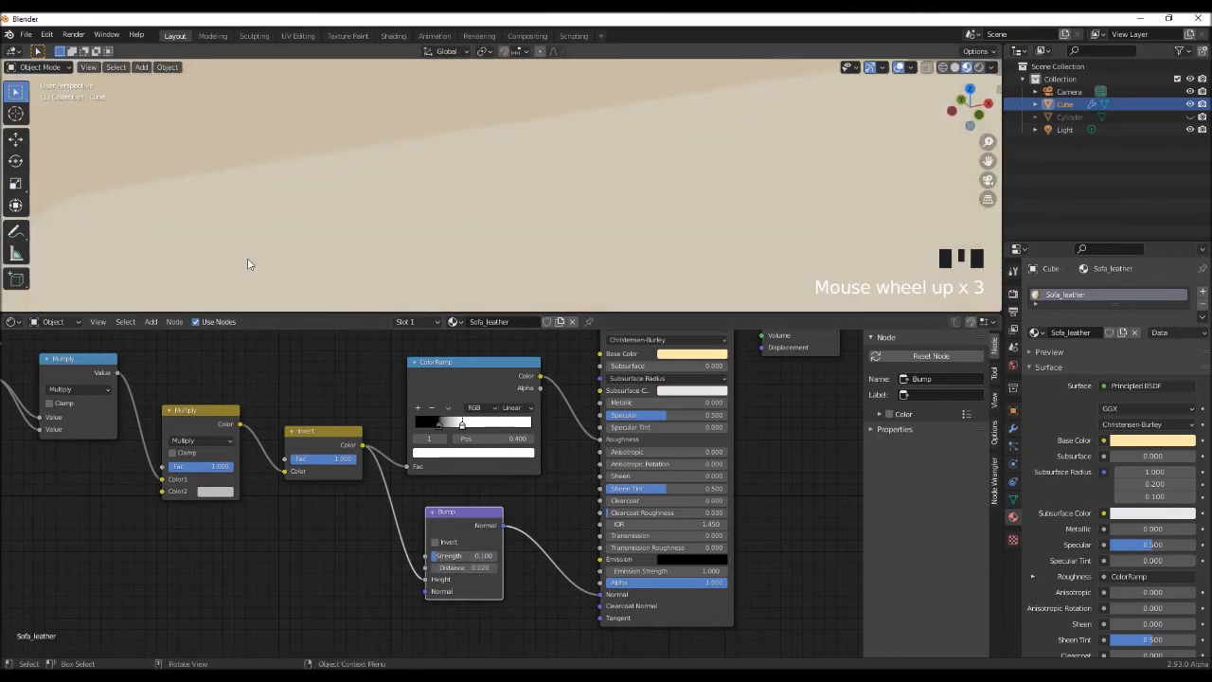
pyautogui.scroll(-6, 252, 262)
pyautogui.moveTo(253, 263); pyautogui.dragTo(448, 236, button='middle')
pyautogui.scroll(4, 565, 210)
pyautogui.moveTo(568, 211); pyautogui.dragTo(425, 224, button='middle')
pyautogui.scroll(4, 423, 224)
pyautogui.scroll(4, 423, 223)
pyautogui.scroll(-8, 423, 224)
pyautogui.moveTo(510, 213); pyautogui.dragTo(696, 243, button='middle')
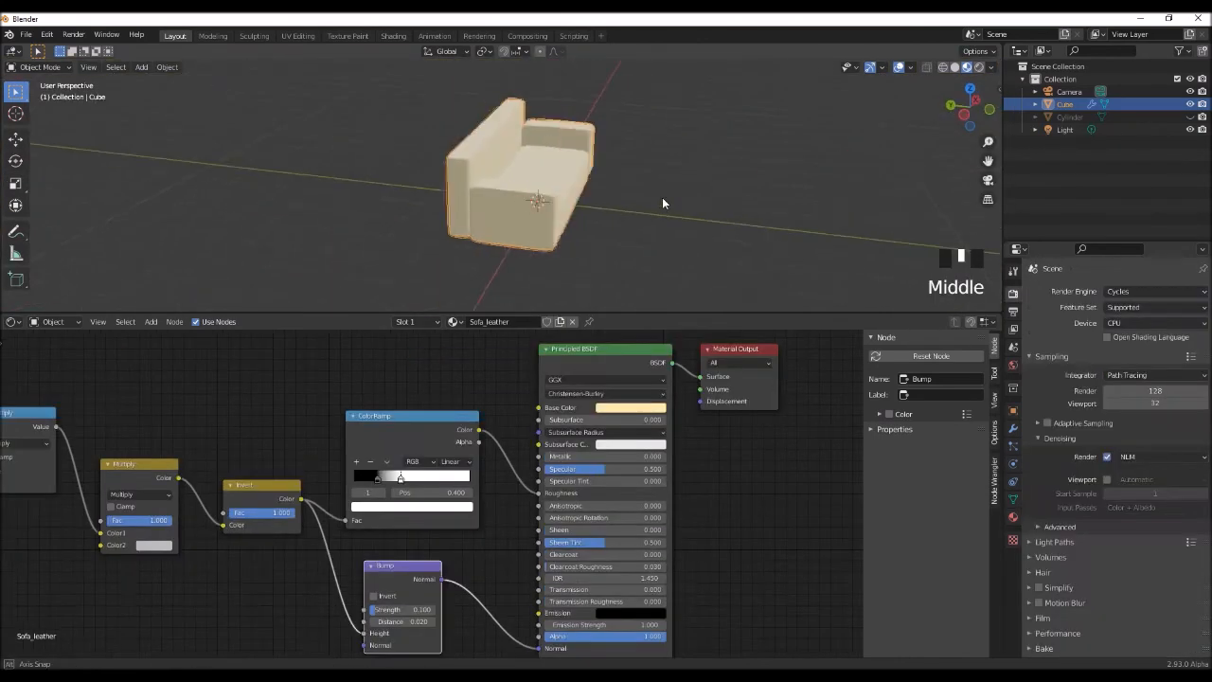
pyautogui.scroll(5, 662, 197)
pyautogui.moveTo(662, 197); pyautogui.dragTo(511, 220, button='middle')
pyautogui.moveTo(769, 284); pyautogui.dragTo(798, 213, button='middle')
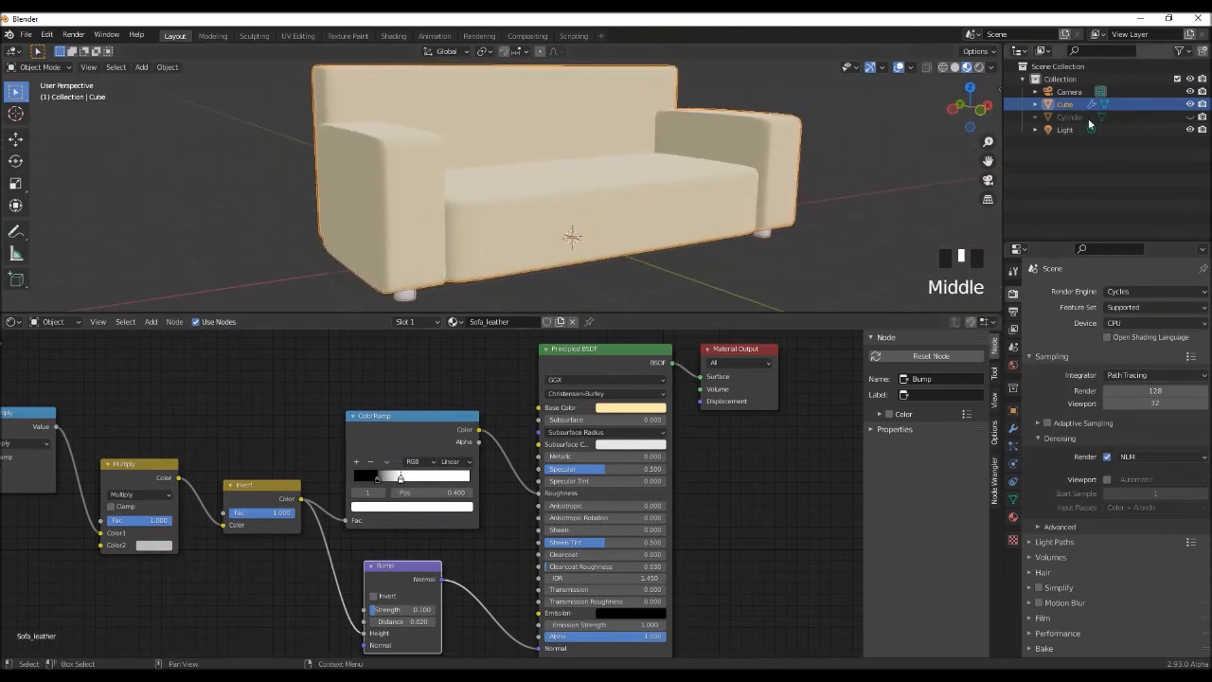
# Unhide and select the leg Cylinder, frame it, and give it a new material named Plastic.
pyautogui.click(801, 213)
pyautogui.click(800, 213)
pyautogui.press('KP_Decimal')
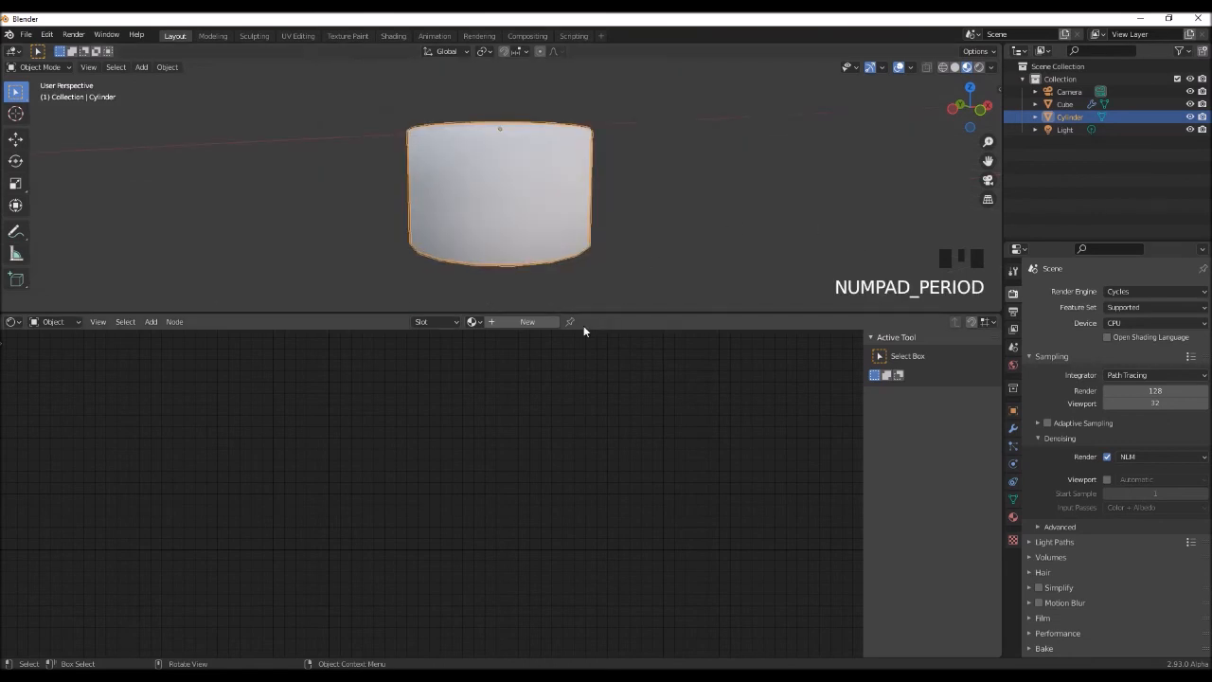
pyautogui.click(525, 321)
pyautogui.write('stic')
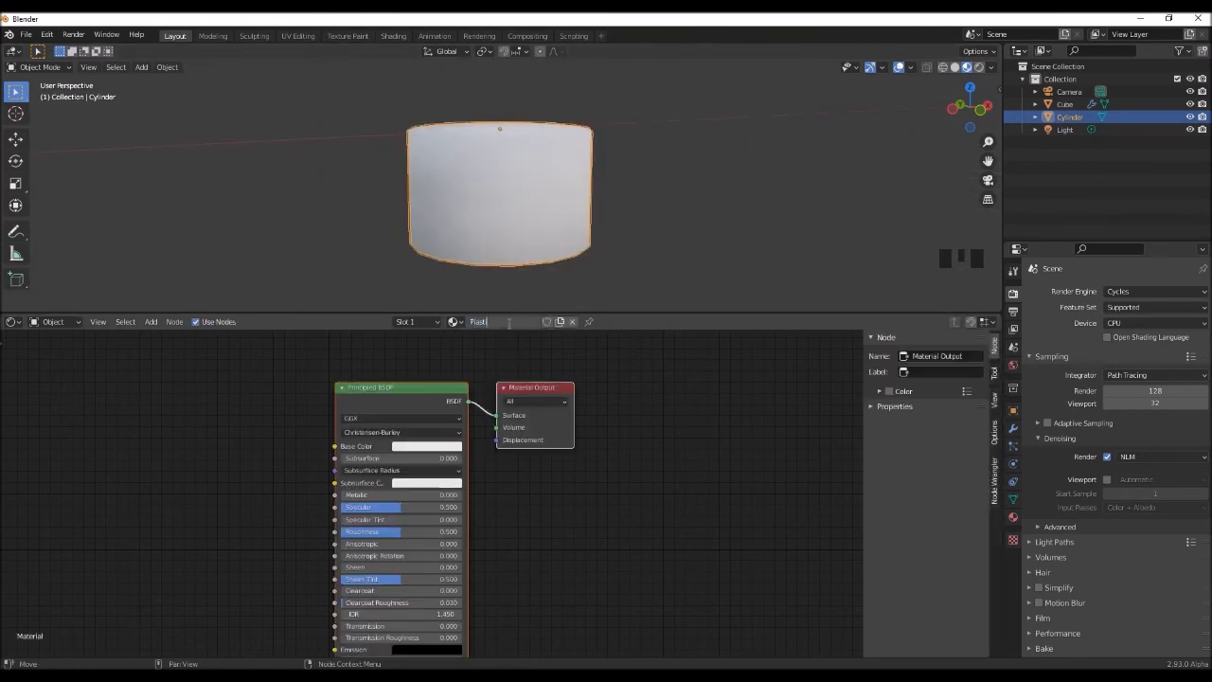
pyautogui.press('Return')
# Change the Plastic material's surface shader to Diffuse BSDF.
pyautogui.click(390, 387)
pyautogui.click(1013, 517)
pyautogui.click(1140, 385)
pyautogui.click(1056, 121)
pyautogui.moveTo(485, 480); pyautogui.dragTo(555, 502, button='middle')
# Add a Glossy BSDF node below the Diffuse BSDF in the Plastic material.
pyautogui.click(502, 525)
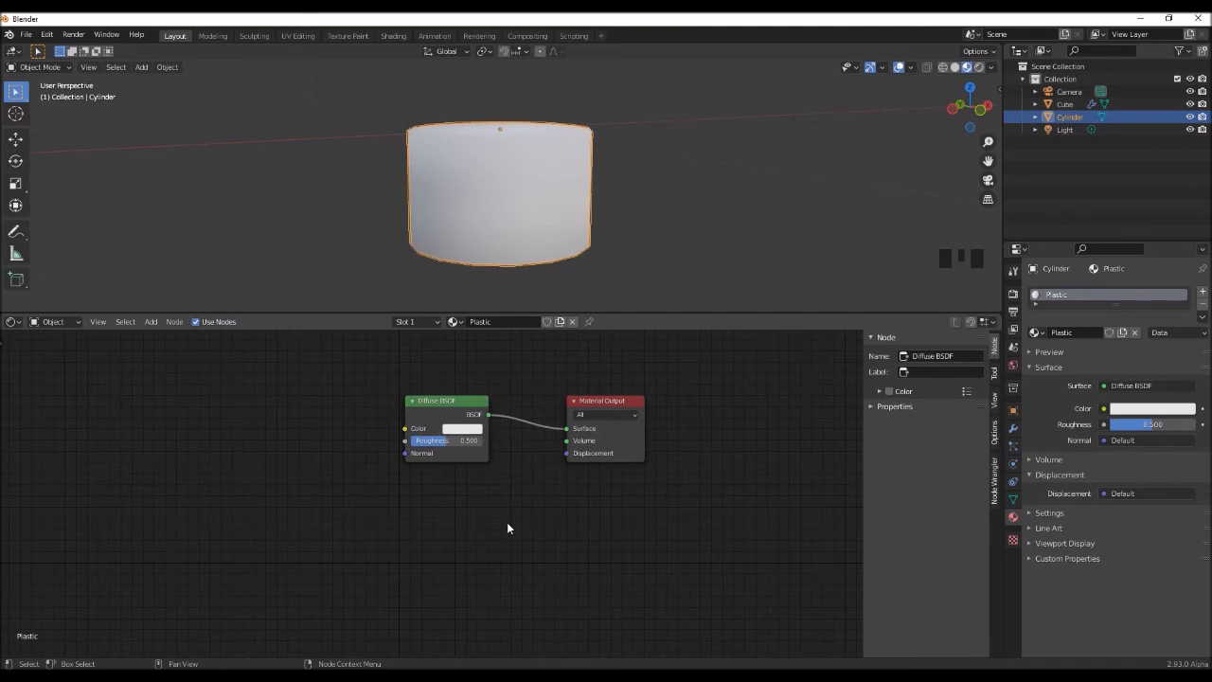
pyautogui.hotkey('shift', 'a')
pyautogui.write('gloss')
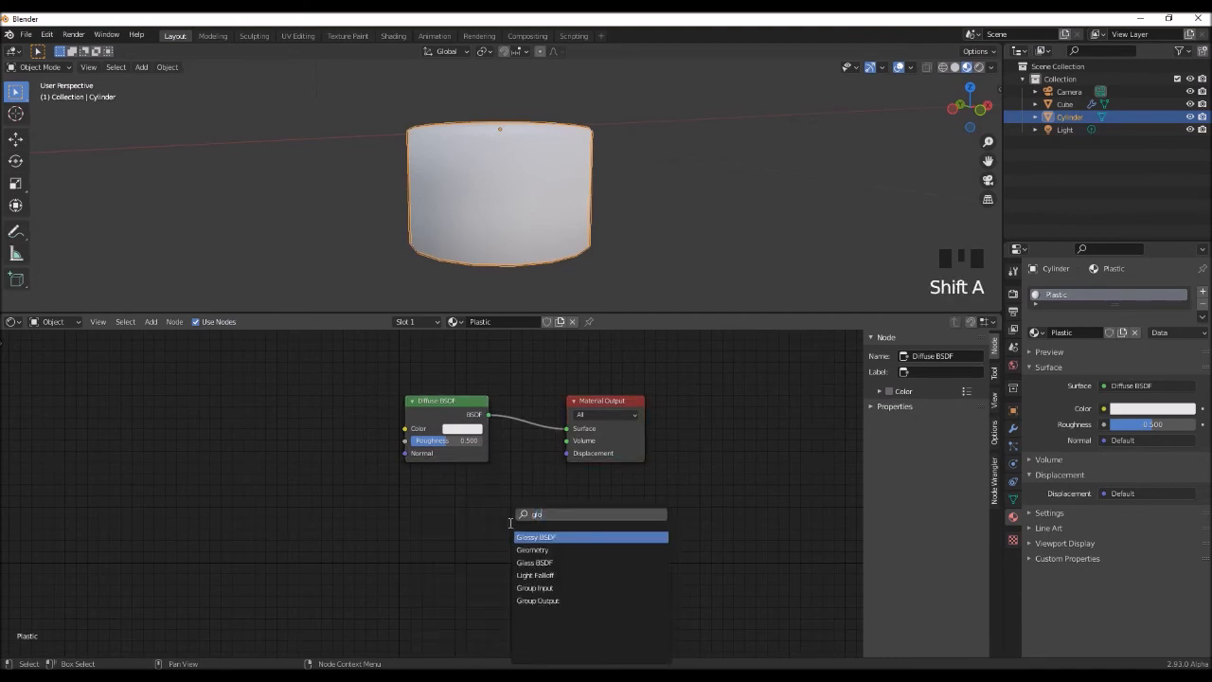
pyautogui.press('Return')
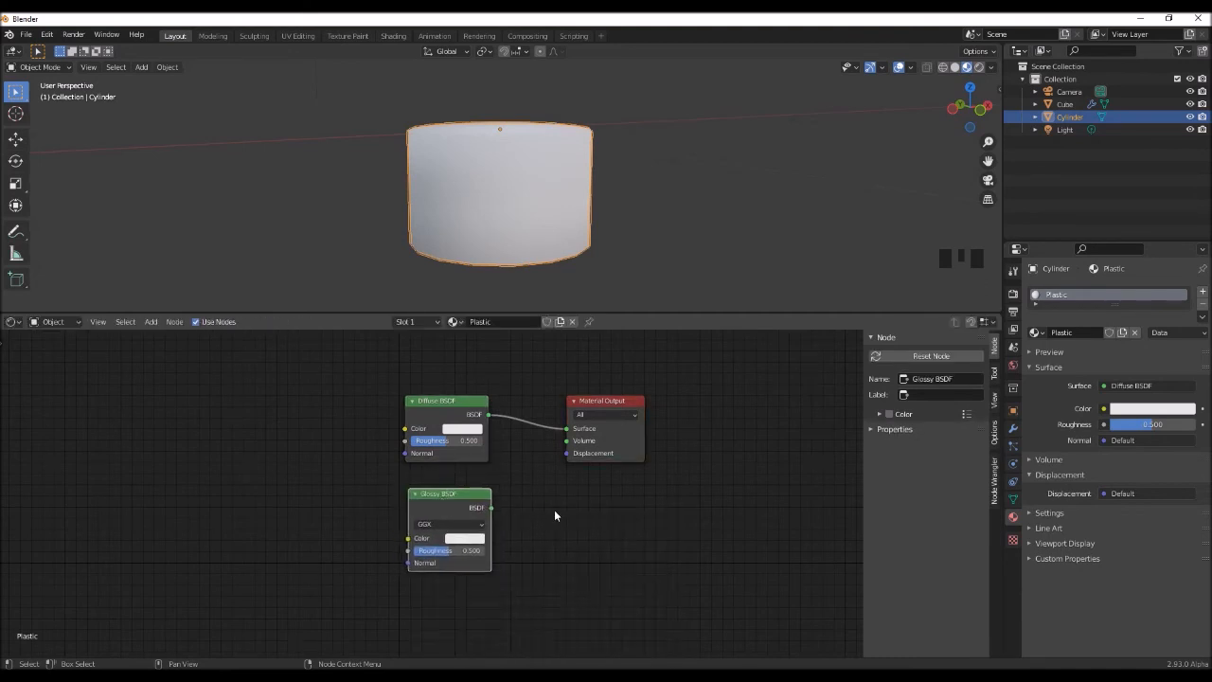
# Insert a Mix Shader between the Diffuse BSDF and the Material Output, and connect the Glossy BSDF to its second Shader input.
pyautogui.click(585, 540)
pyautogui.hotkey('shift', 'a')
pyautogui.write('mix')
pyautogui.click(600, 549)
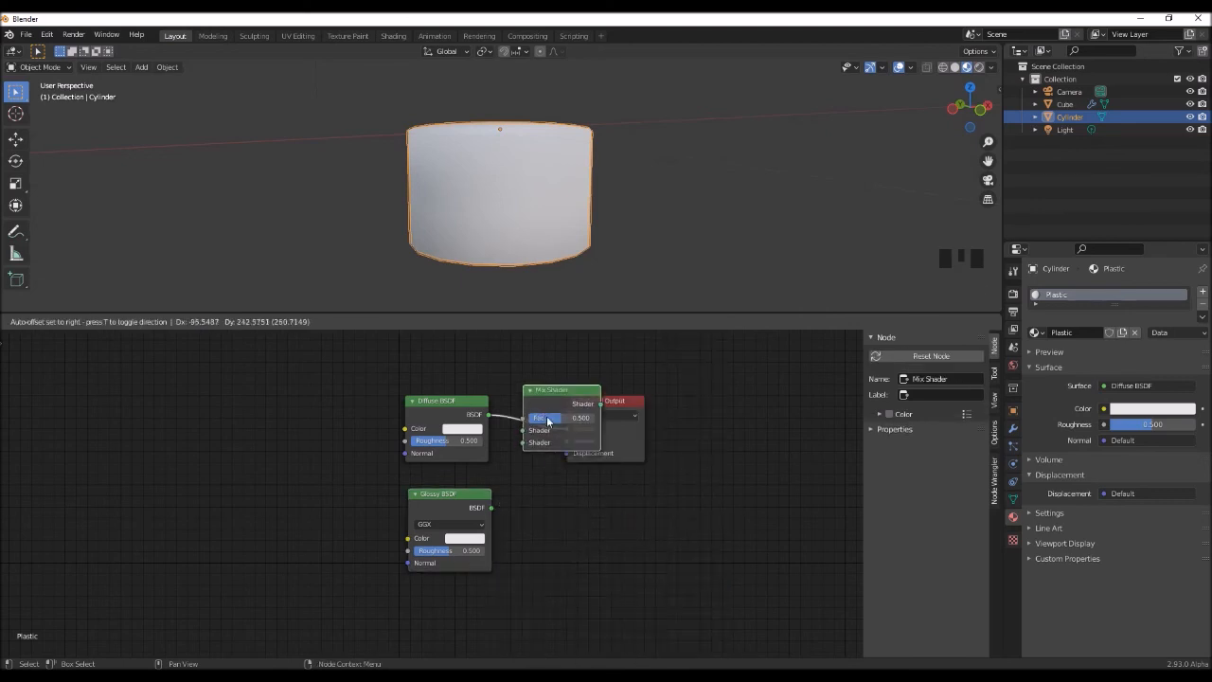
pyautogui.click(566, 421)
pyautogui.moveTo(493, 508); pyautogui.dragTo(533, 442)
# Set the Diffuse BSDF's color to hex 000000 and its roughness to 0.
pyautogui.click(464, 431)
pyautogui.moveTo(497, 378); pyautogui.dragTo(498, 401)
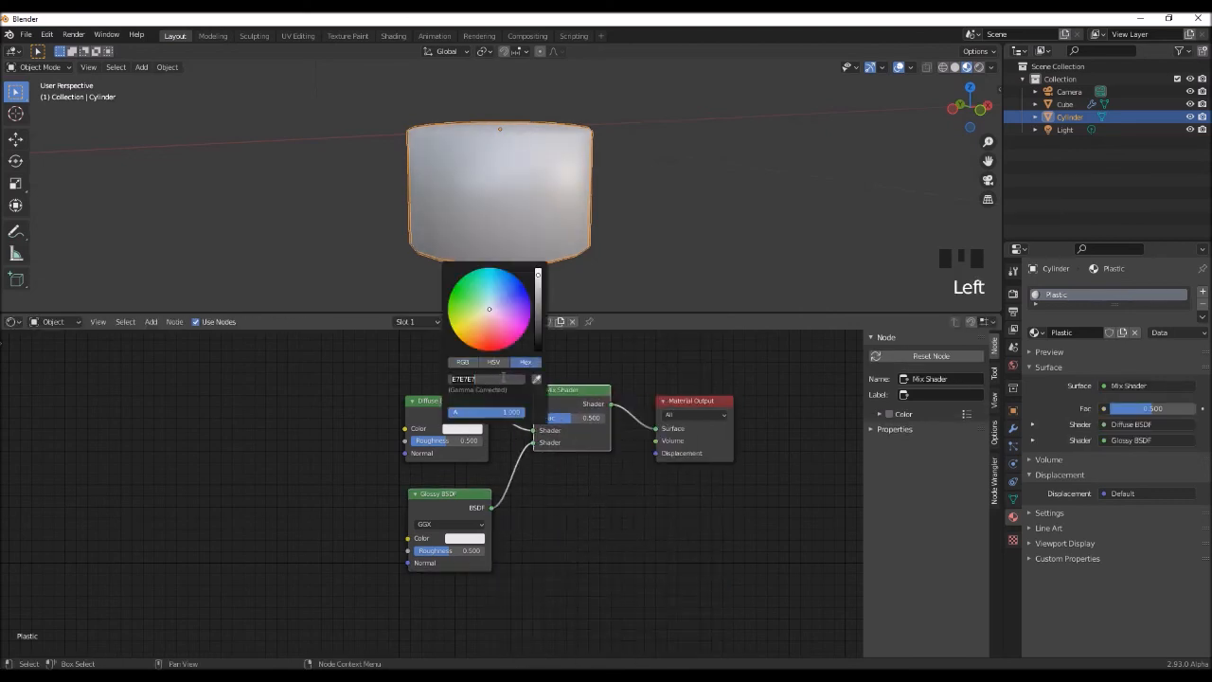
pyautogui.write('000000')
pyautogui.click(598, 533)
pyautogui.moveTo(467, 442); pyautogui.dragTo(417, 441)
# Set the Glossy BSDF's roughness to 0.1.
pyautogui.moveTo(627, 163); pyautogui.dragTo(658, 206, button='middle')
pyautogui.click(474, 552)
pyautogui.write('0.1')
pyautogui.press('Return')
pyautogui.moveTo(531, 284)
pyautogui.mouseDown(button='middle')
pyautogui.moveTo(538, 248)
pyautogui.moveTo(535, 260)
pyautogui.mouseUp(button='middle')
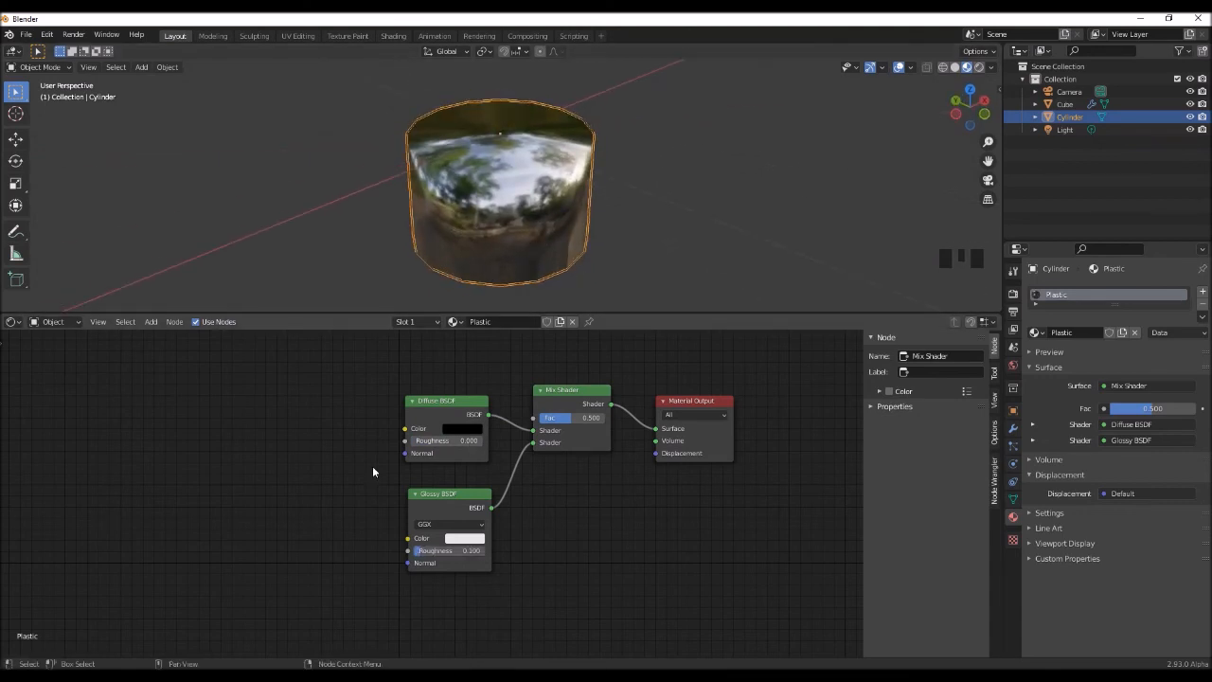
# Add a Fresnel node above the Diffuse BSDF and connect its Fac output to the Mix Shader's Fac.
pyautogui.moveTo(321, 482); pyautogui.dragTo(332, 507, button='middle')
pyautogui.hotkey('shift', 'a')
pyautogui.click(333, 509)
pyautogui.write('fres')
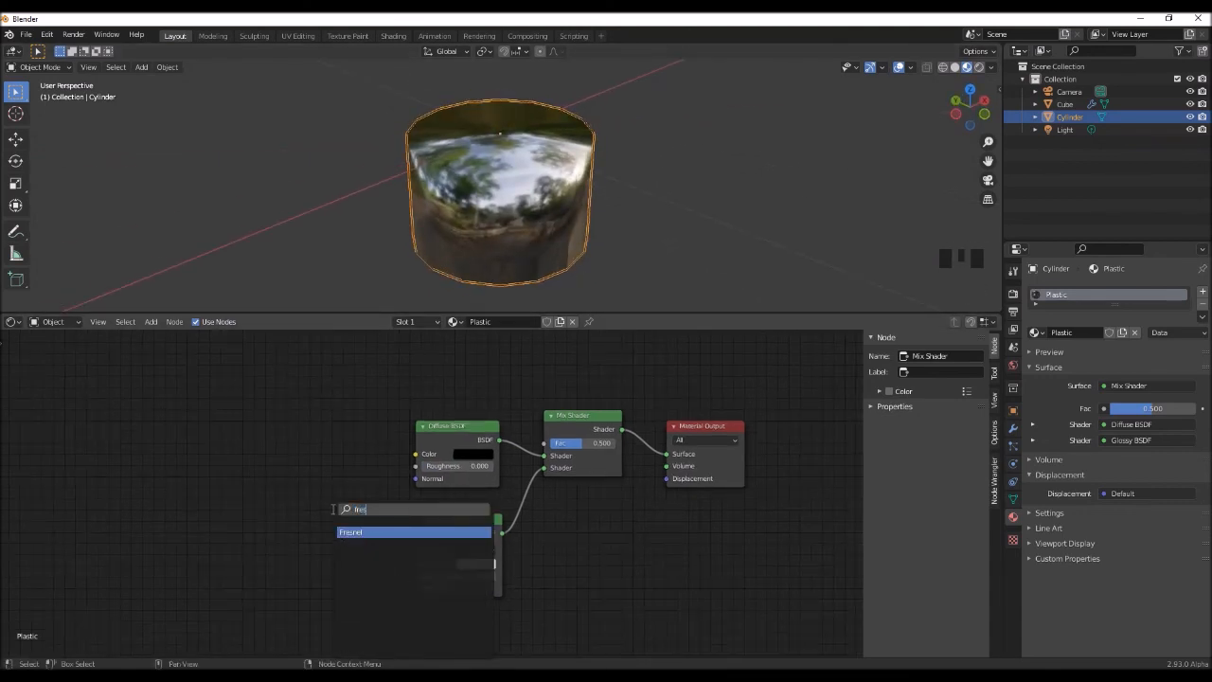
pyautogui.click(355, 531)
pyautogui.click(441, 377)
pyautogui.moveTo(498, 376); pyautogui.dragTo(543, 443)
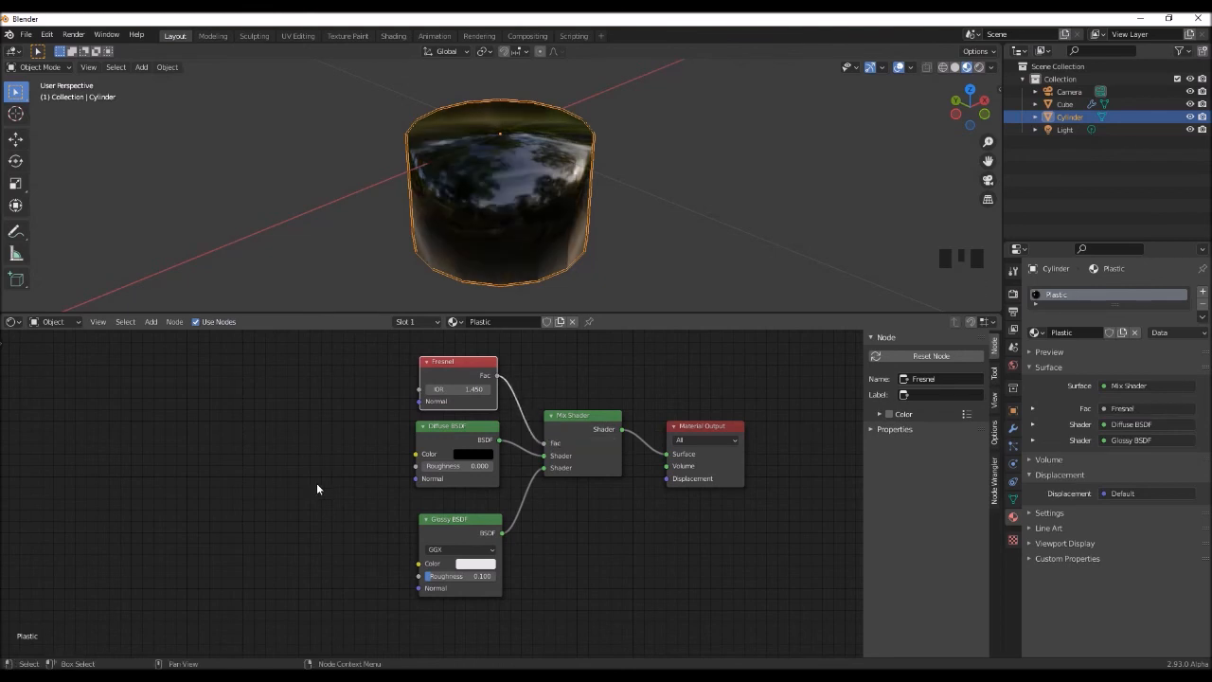
# Add a Noise Texture with scale 200 and connect its Color to the Normal inputs of the Diffuse and Glossy BSDFs.
pyautogui.hotkey('shift', 'a')
pyautogui.write('noise')
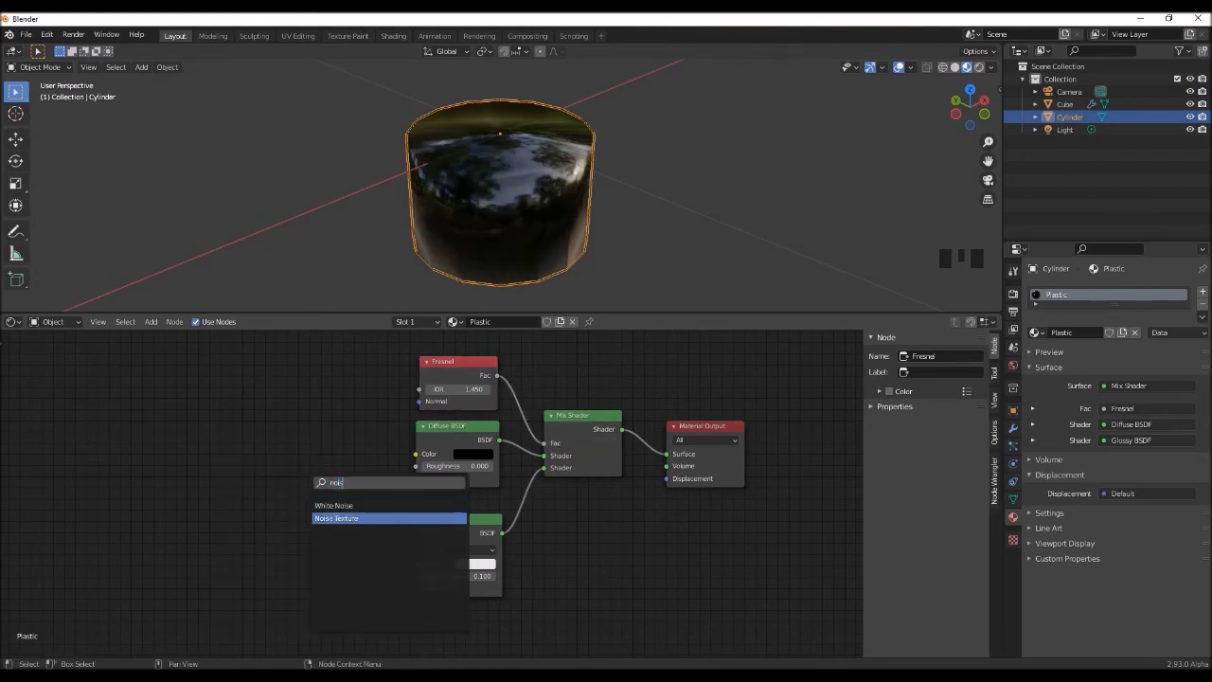
pyautogui.press('Return')
pyautogui.click(227, 446)
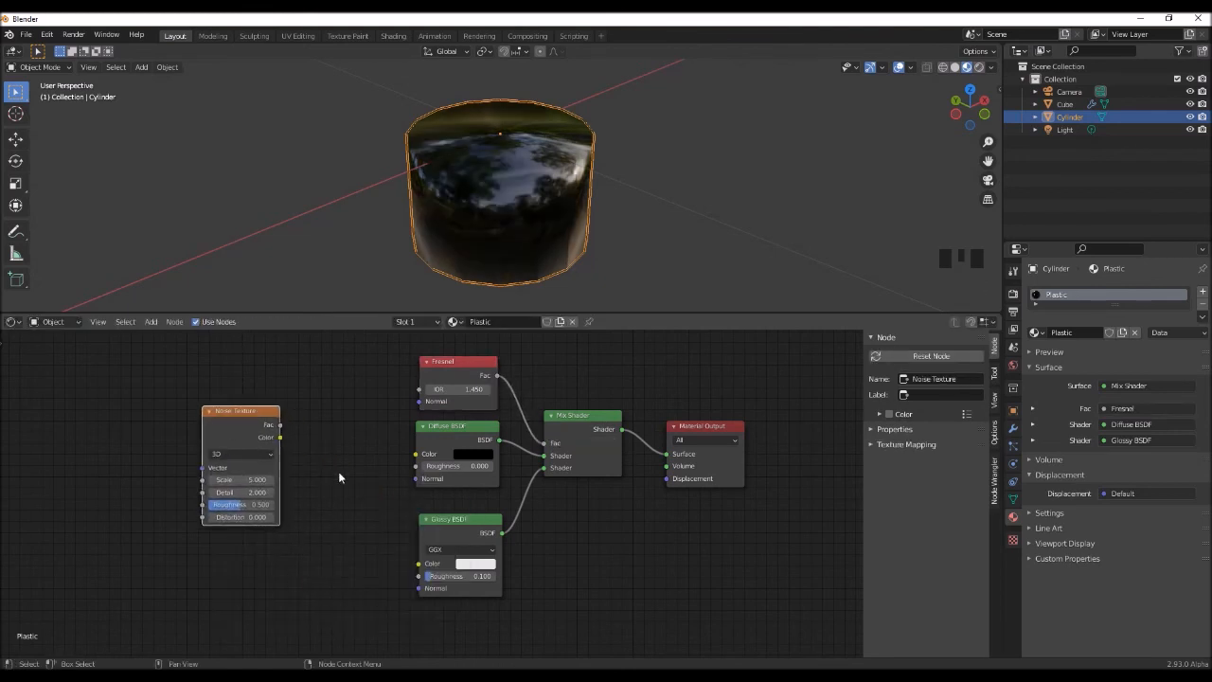
pyautogui.moveTo(281, 438); pyautogui.dragTo(416, 478)
pyautogui.moveTo(280, 437)
pyautogui.mouseDown()
pyautogui.moveTo(341, 542)
pyautogui.moveTo(417, 589)
pyautogui.mouseUp()
pyautogui.click(242, 479)
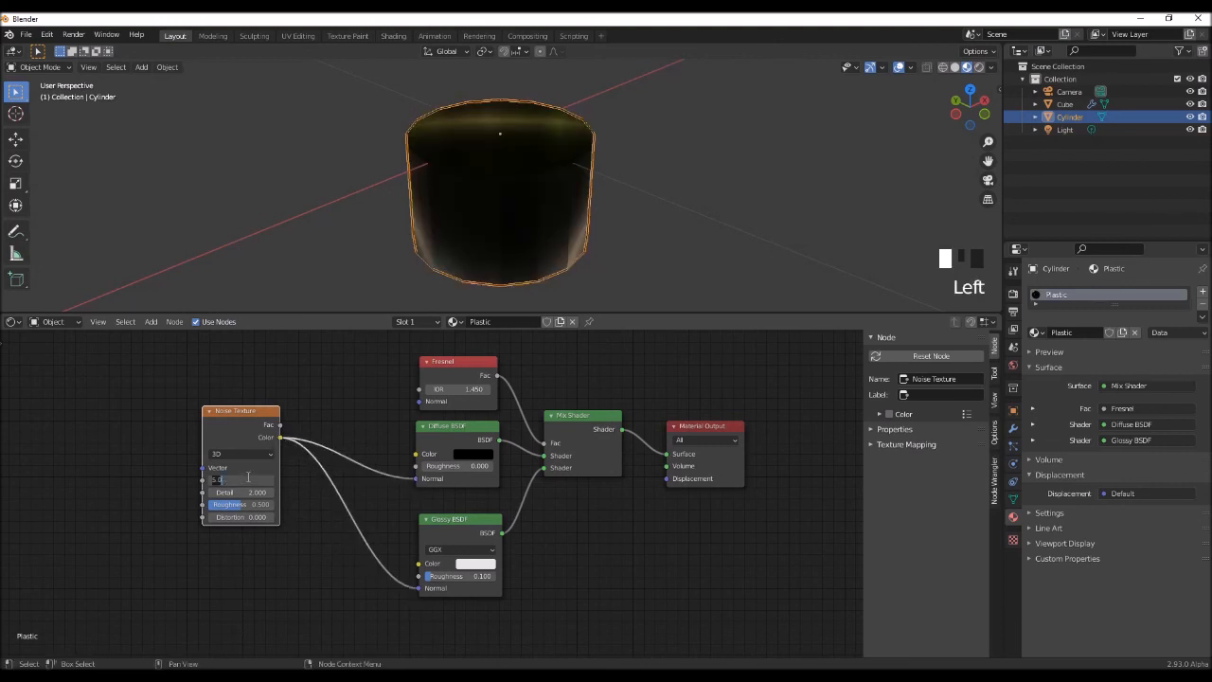
pyautogui.write('200')
pyautogui.scroll(-1, 531, 233)
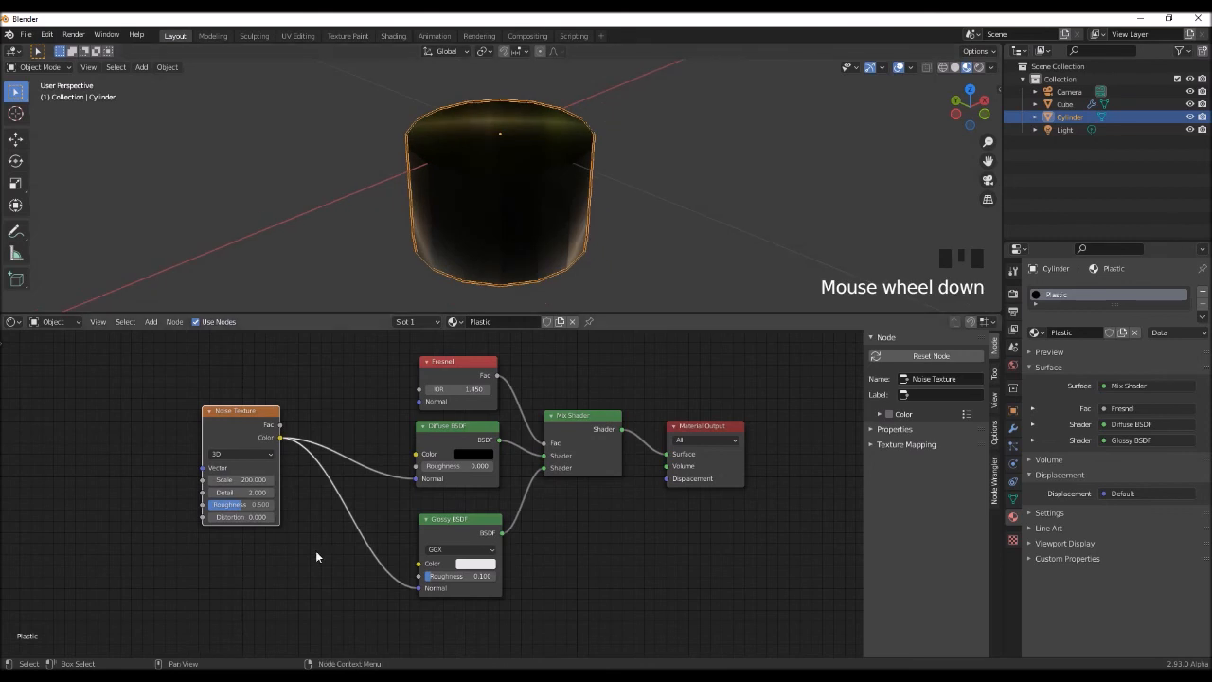
# Insert a Bump node between the Noise Texture and the Diffuse BSDF, connect it to the Glossy BSDF's Normal, and space out the nodes.
pyautogui.hotkey('shift', 'a')
pyautogui.click(305, 520)
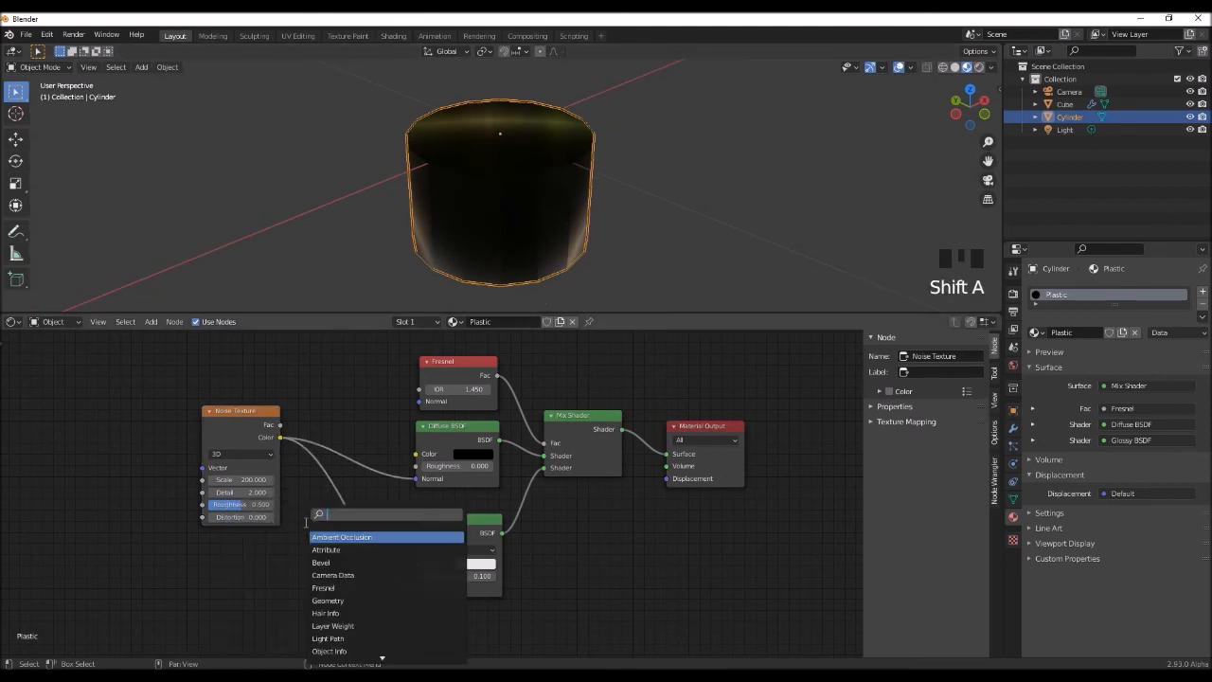
pyautogui.write('bum')
pyautogui.click(331, 539)
pyautogui.click(343, 467)
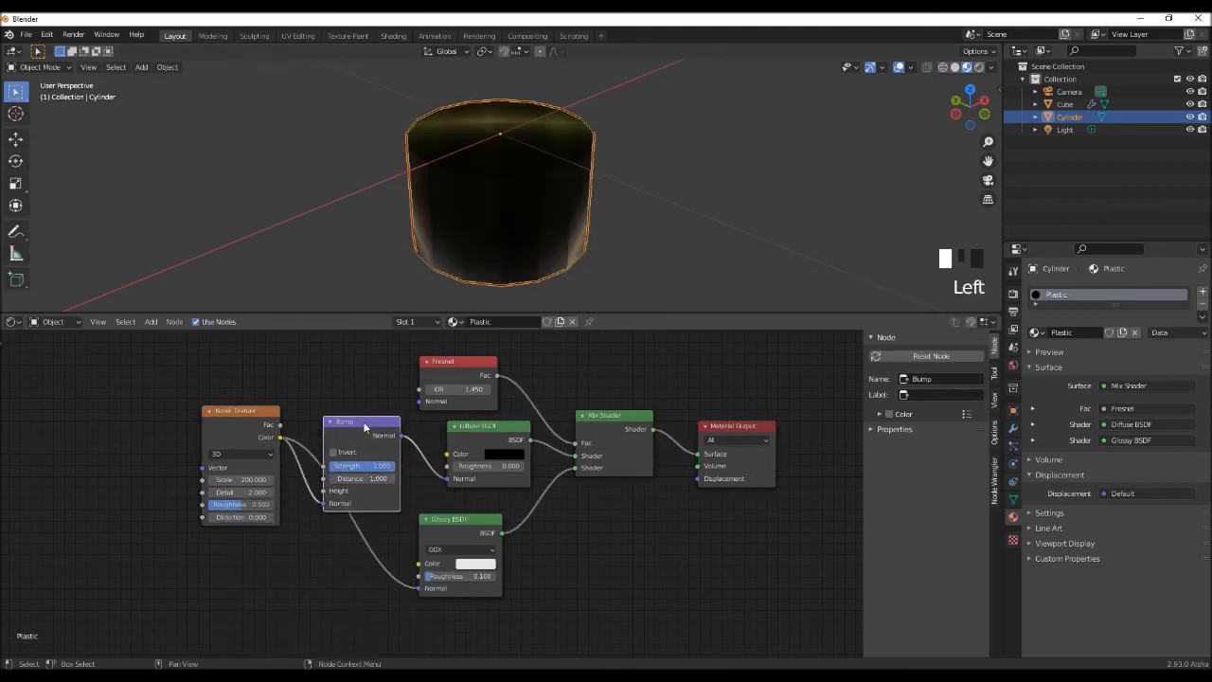
pyautogui.moveTo(401, 436); pyautogui.dragTo(416, 588)
pyautogui.moveTo(360, 421); pyautogui.dragTo(341, 427)
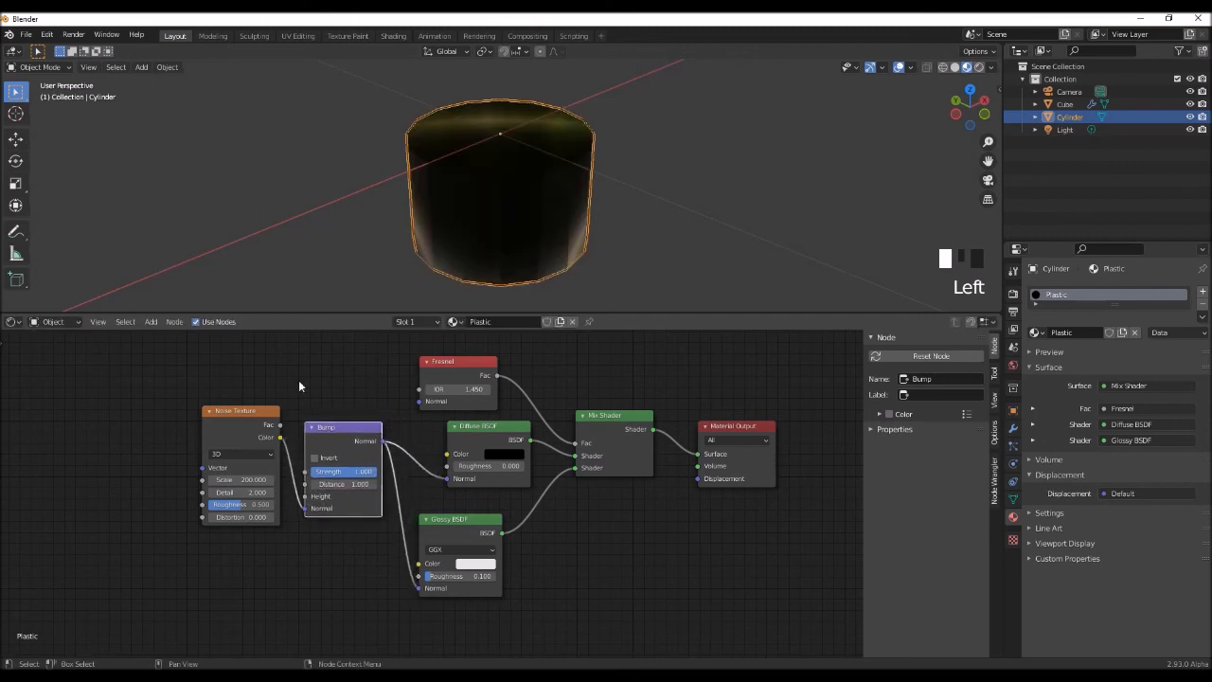
pyautogui.moveTo(242, 411); pyautogui.dragTo(192, 415)
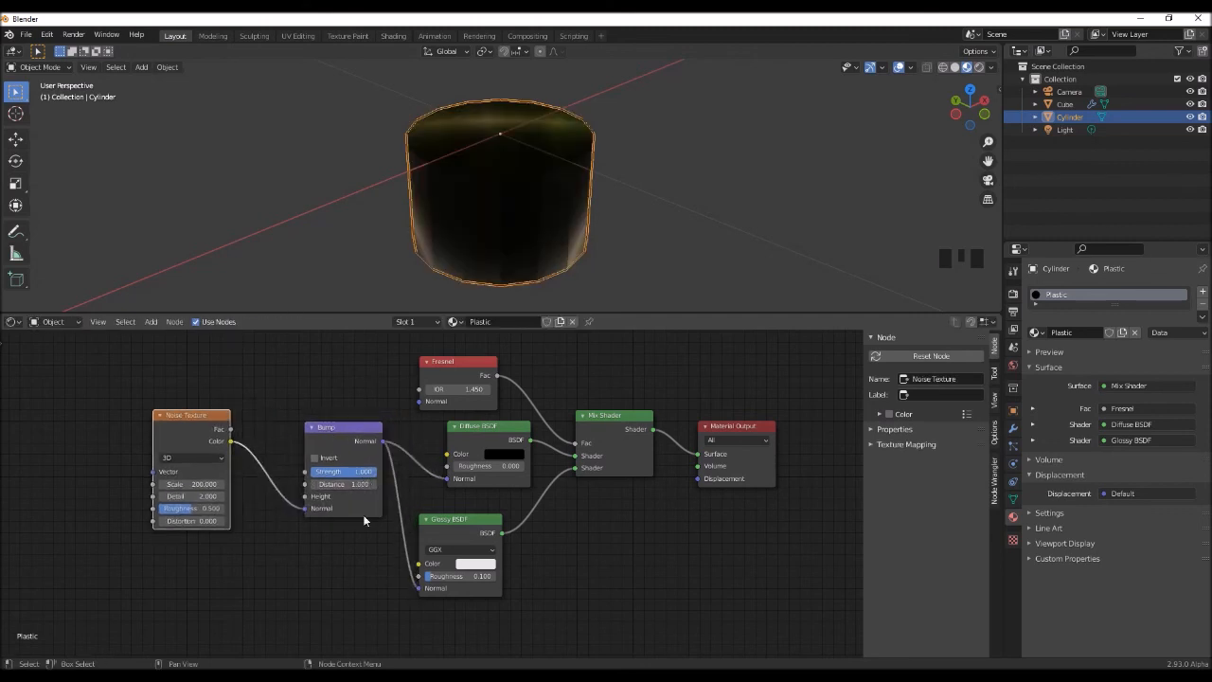
# Set the Plastic material's Bump strength to 0.2 and its distance to 0.1.
pyautogui.click(349, 472)
pyautogui.write('0.2')
pyautogui.press('Return')
pyautogui.scroll(2, 506, 256)
pyautogui.moveTo(507, 255); pyautogui.dragTo(559, 208, button='middle')
pyautogui.click(346, 484)
pyautogui.write('0.1')
pyautogui.press('Return')
pyautogui.moveTo(882, 125); pyautogui.dragTo(698, 238, button='middle')
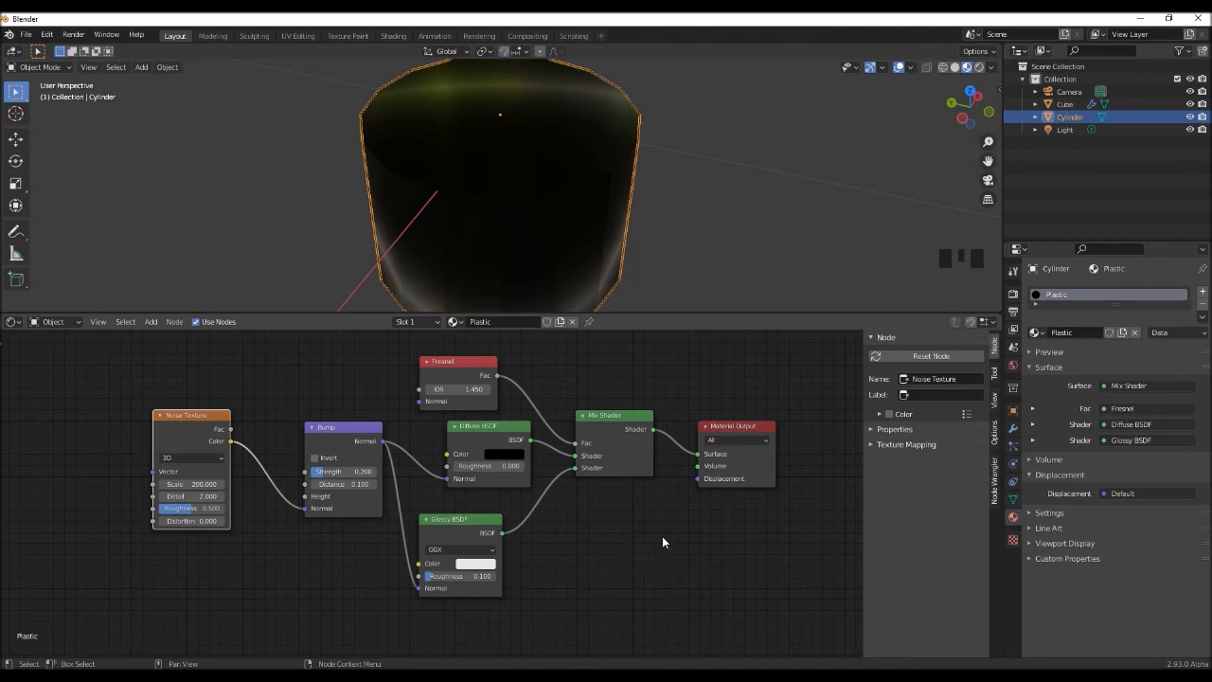
# Hide the original leg Cylinder and examine the plastic surface on the sofa's instanced legs up close.
pyautogui.moveTo(659, 537); pyautogui.dragTo(589, 565, button='middle')
pyautogui.scroll(-8, 638, 223)
pyautogui.scroll(3, 538, 182)
pyautogui.scroll(4, 549, 204)
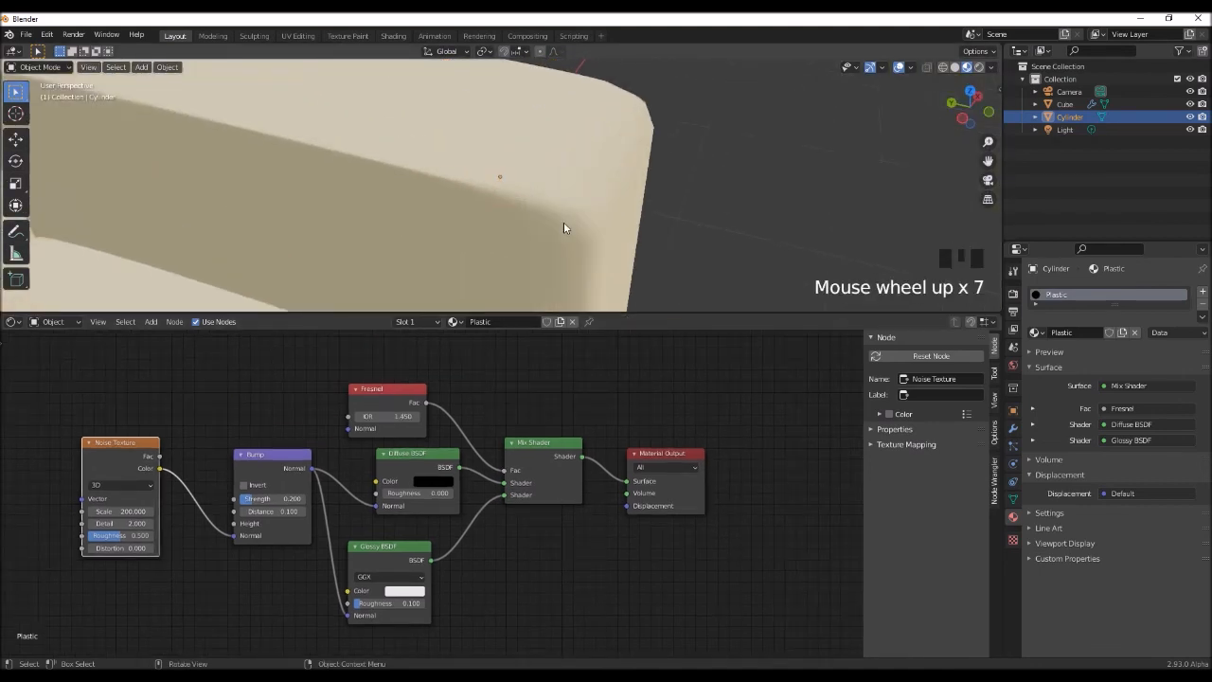
pyautogui.moveTo(542, 233); pyautogui.dragTo(543, 225, button='middle')
pyautogui.scroll(2, 543, 224)
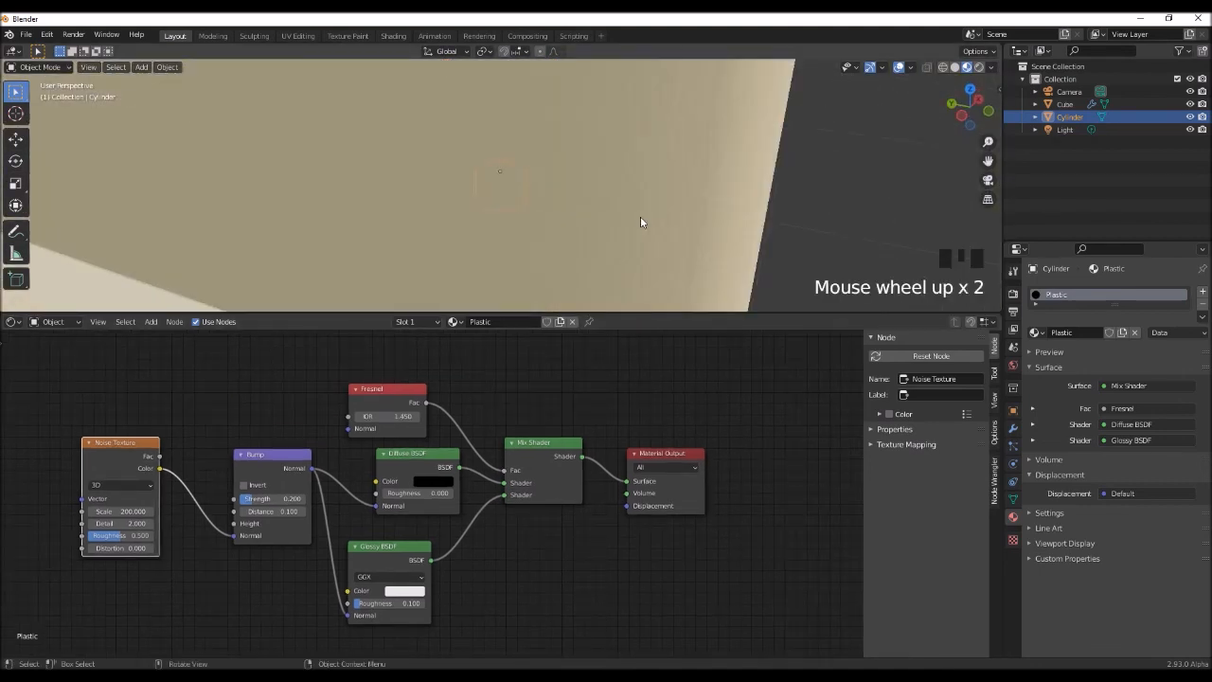
pyautogui.scroll(-3, 641, 220)
pyautogui.scroll(-2, 641, 222)
pyautogui.moveTo(642, 222); pyautogui.dragTo(498, 235, button='middle')
pyautogui.scroll(7, 456, 204)
pyautogui.click(275, 243)
pyautogui.scroll(1, 282, 222)
pyautogui.keyDown('shift'); pyautogui.moveTo(282, 222); pyautogui.dragTo(713, 214, button='middle'); pyautogui.keyUp('shift')
pyautogui.scroll(1, 124, 250)
pyautogui.keyDown('shift'); pyautogui.moveTo(124, 250); pyautogui.dragTo(560, 265, button='middle'); pyautogui.keyUp('shift')
pyautogui.scroll(2, 579, 217)
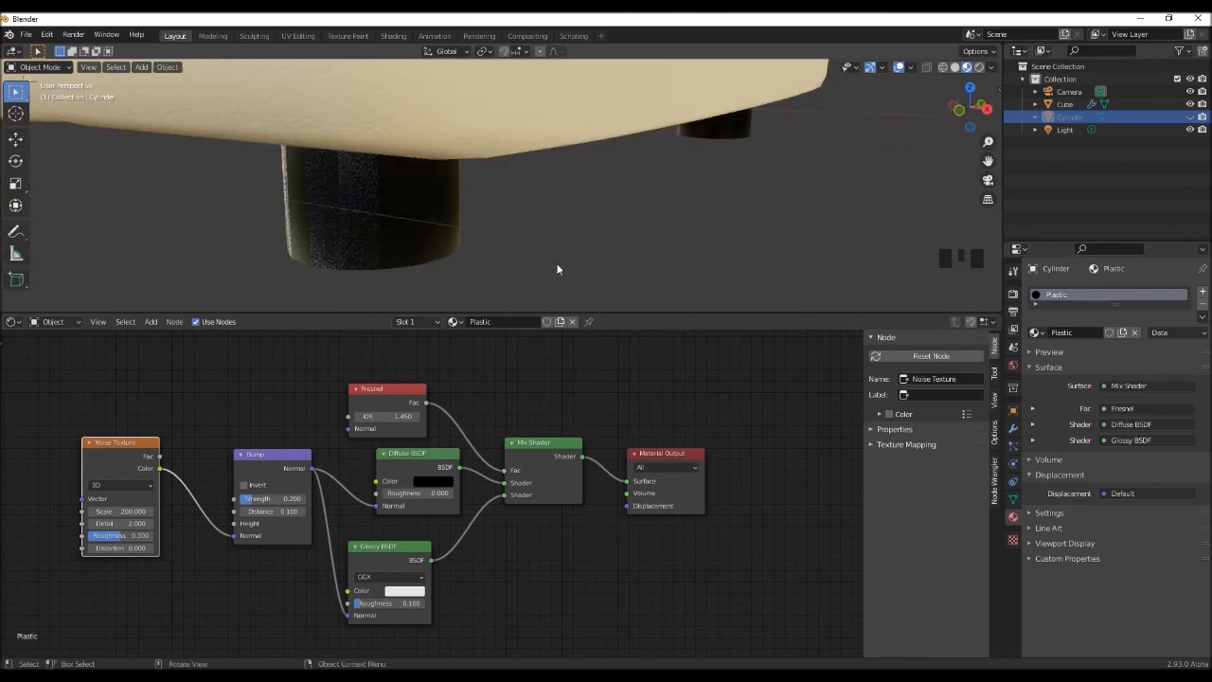
# Enlarge the 3D viewport over the node editor, select and frame the sofa, and view it from below.
pyautogui.moveTo(633, 313); pyautogui.dragTo(530, 593)
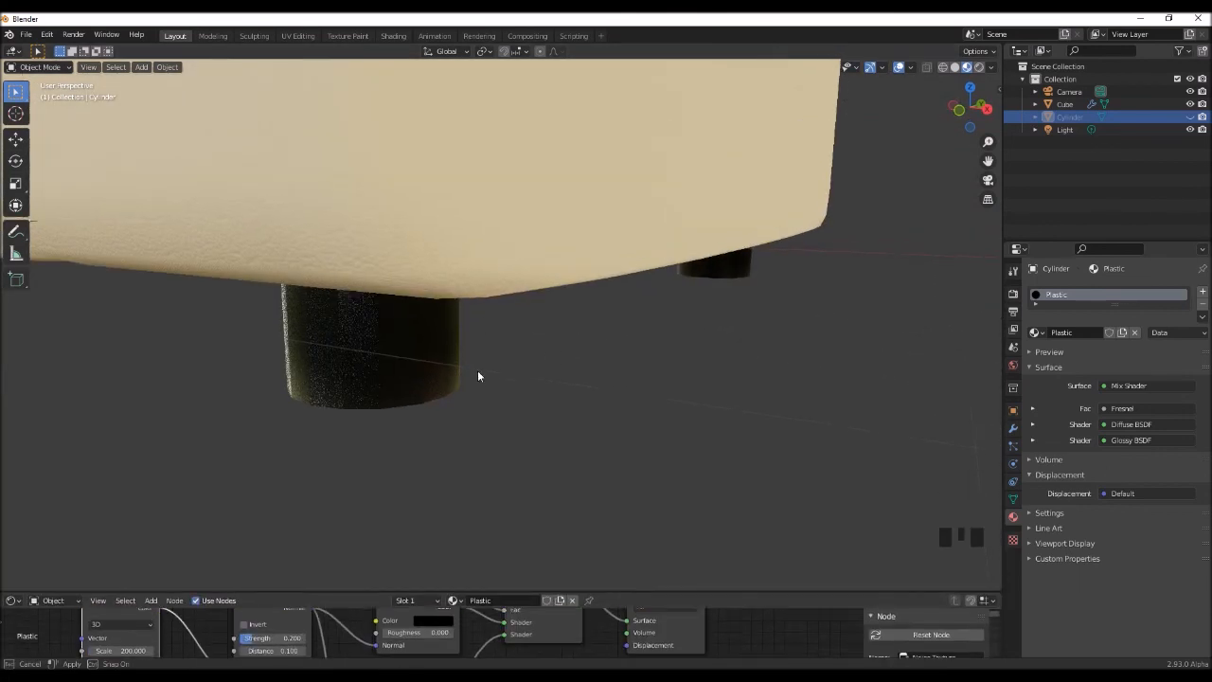
pyautogui.scroll(-8, 560, 355)
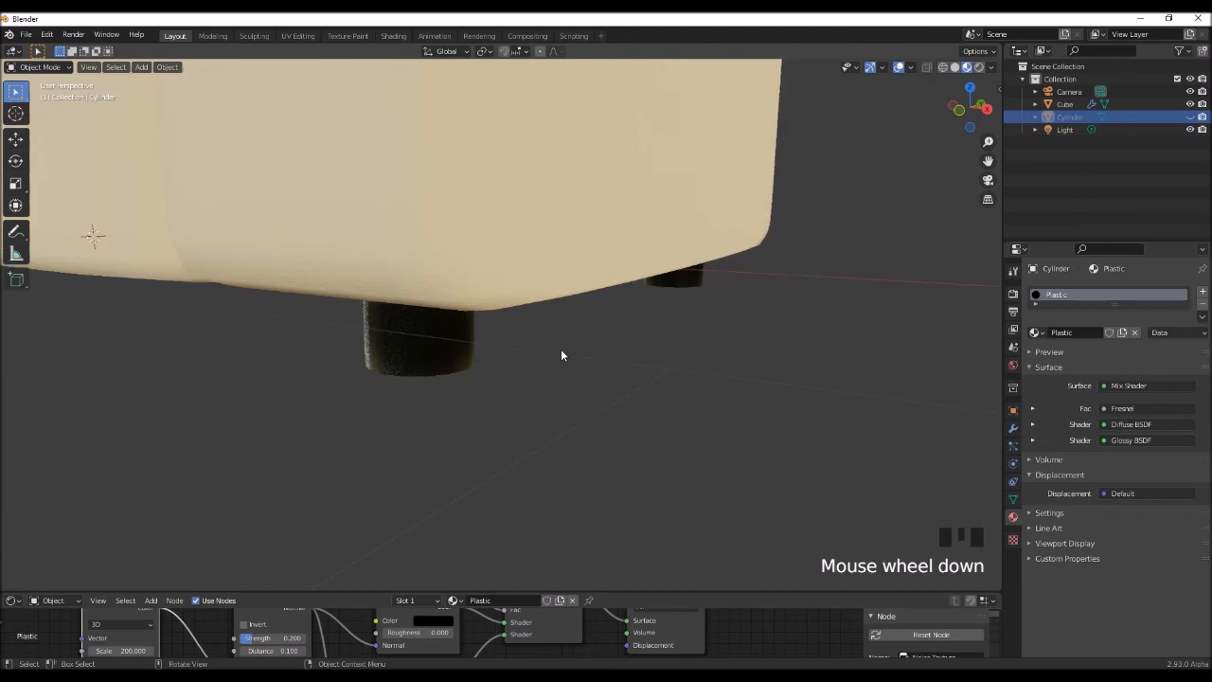
pyautogui.click(468, 357)
pyautogui.press('KP_Decimal')
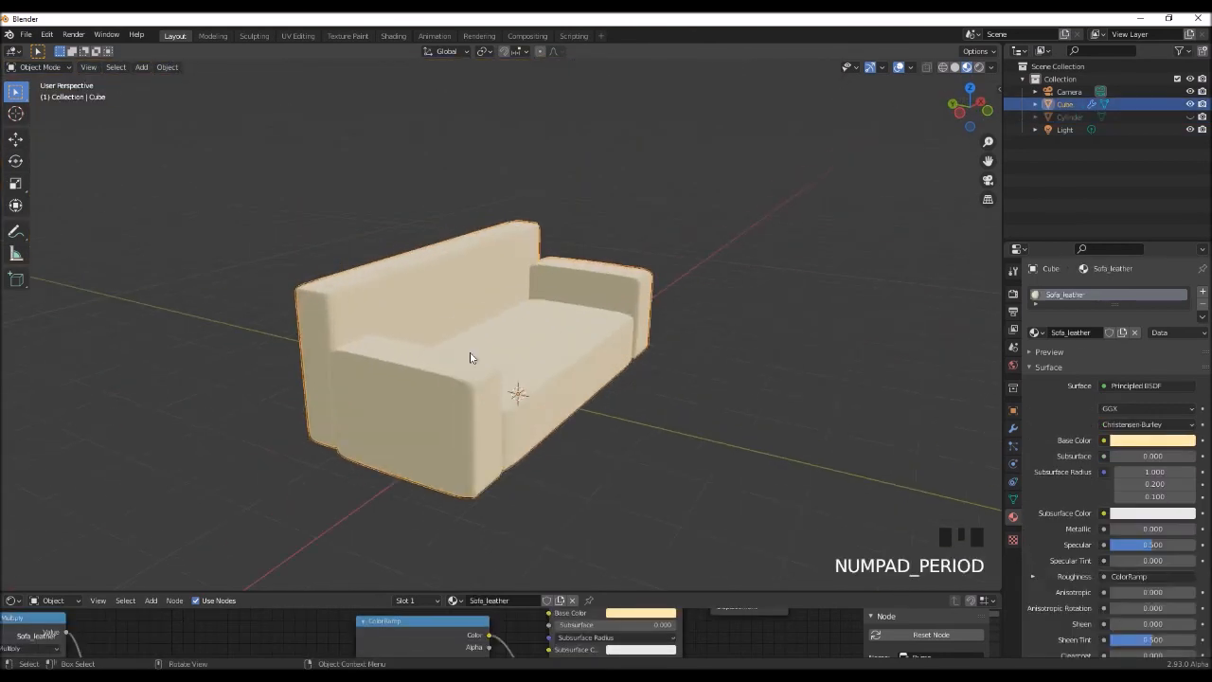
pyautogui.scroll(2, 502, 431)
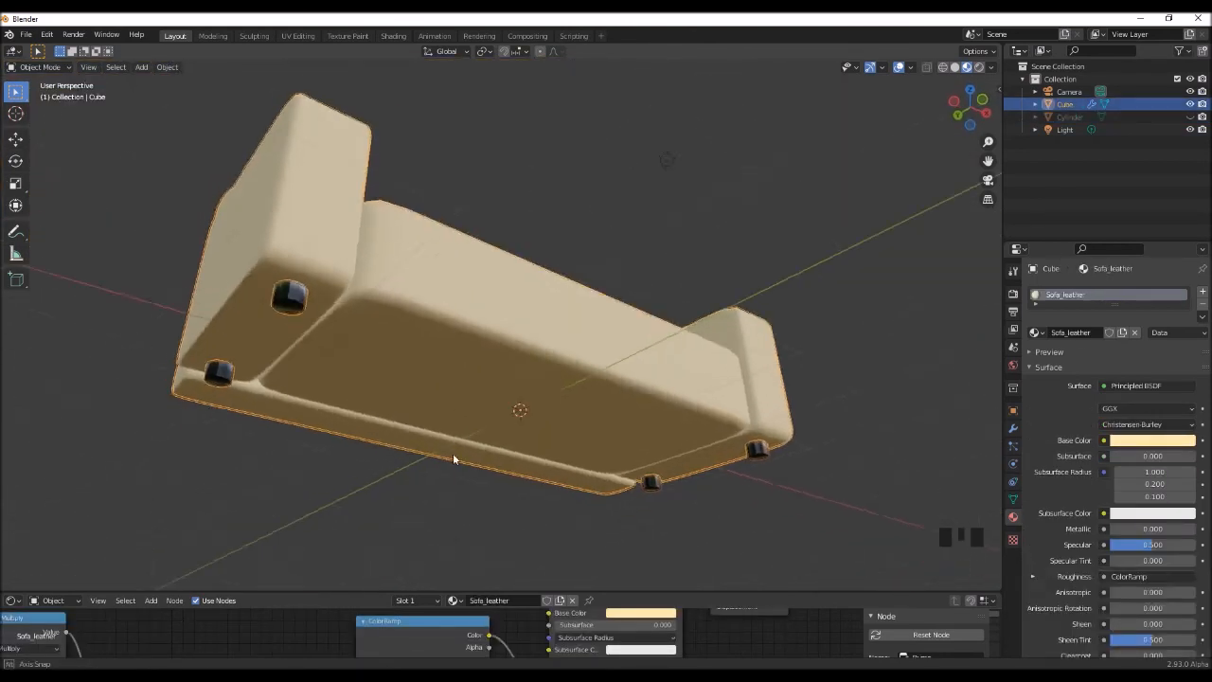